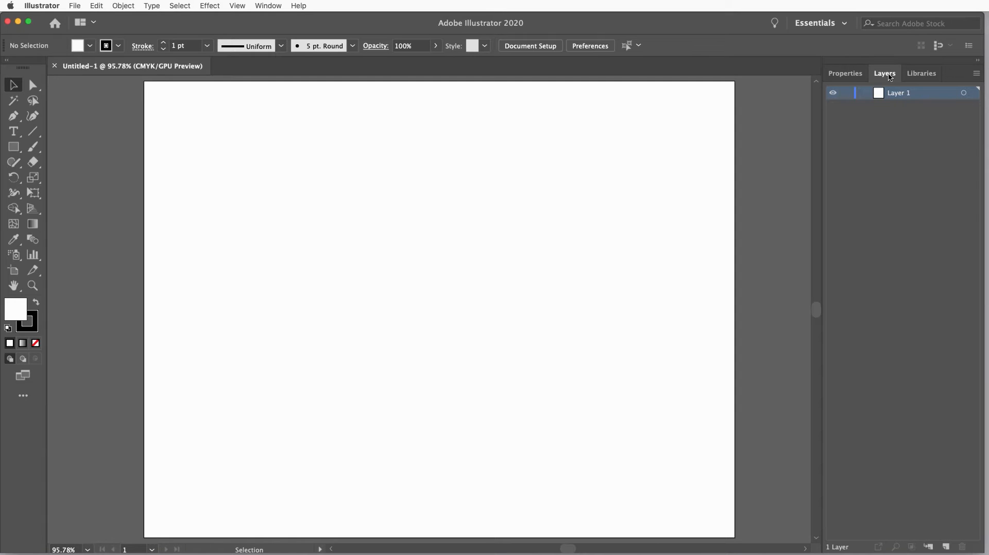
Detach the Libraries panel from the docked panel group and close it
left_click(921, 76)
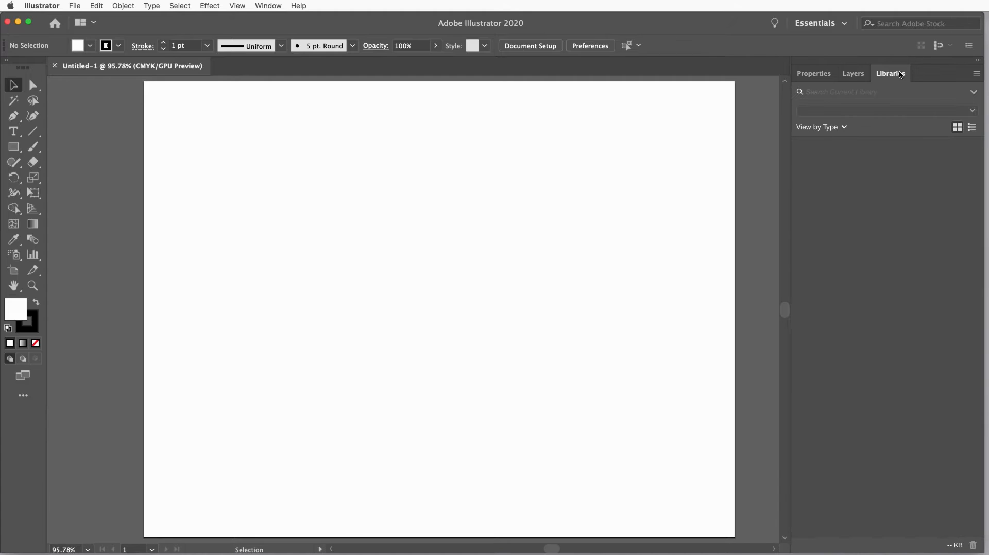
left_click_drag(896, 75, 555, 140)
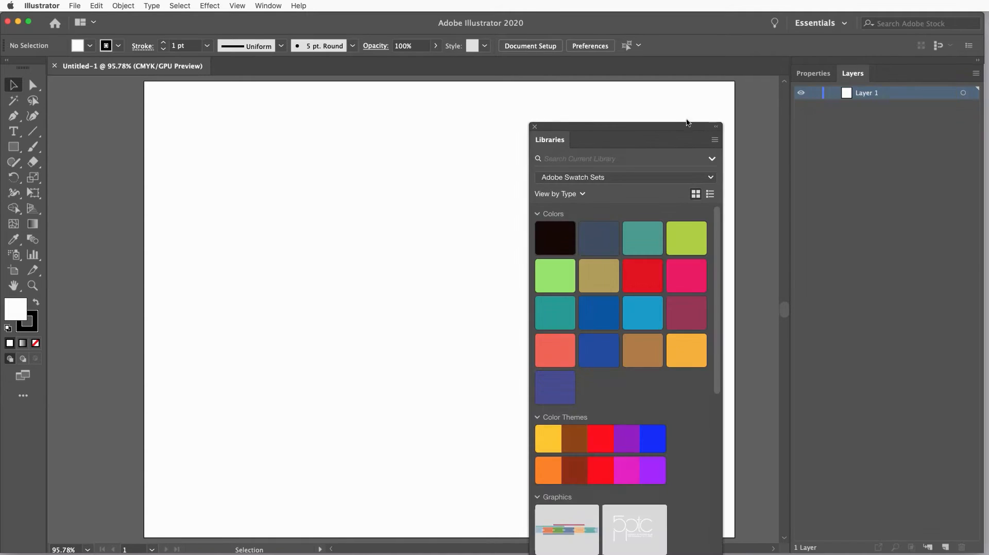
left_click(535, 128)
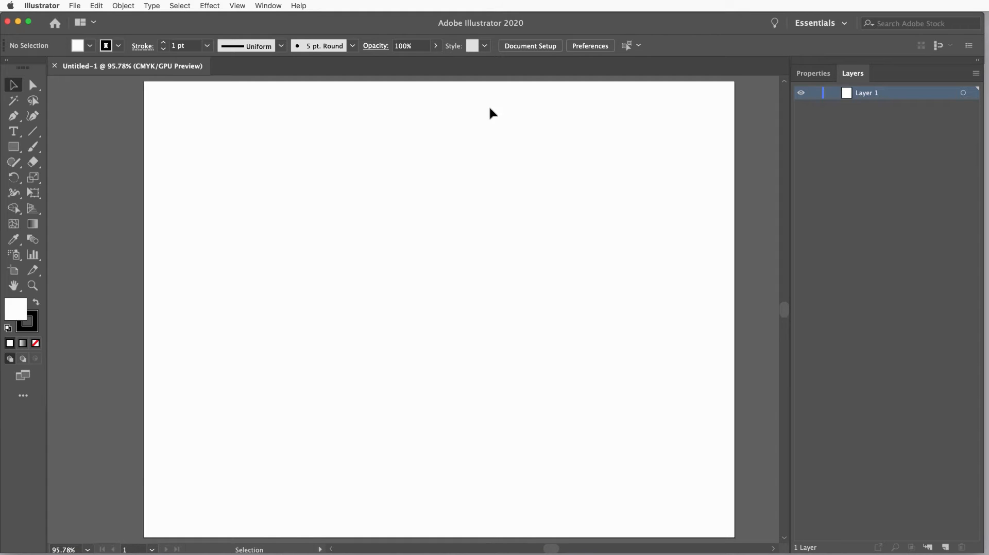
Open the Brushes panel, remove Symbols from its group, and dock Brushes and Swatches beside the Layers panel
left_click(271, 7)
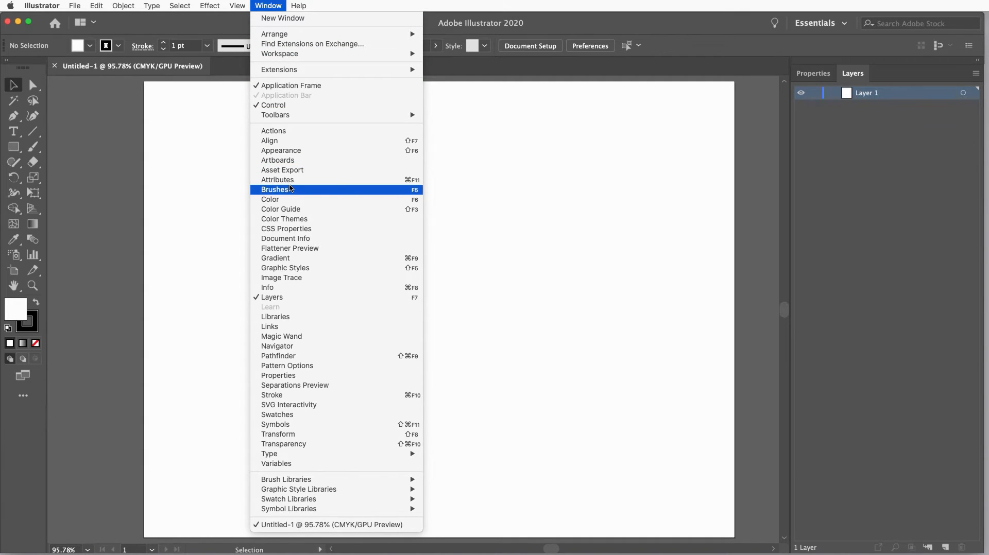
left_click(290, 188)
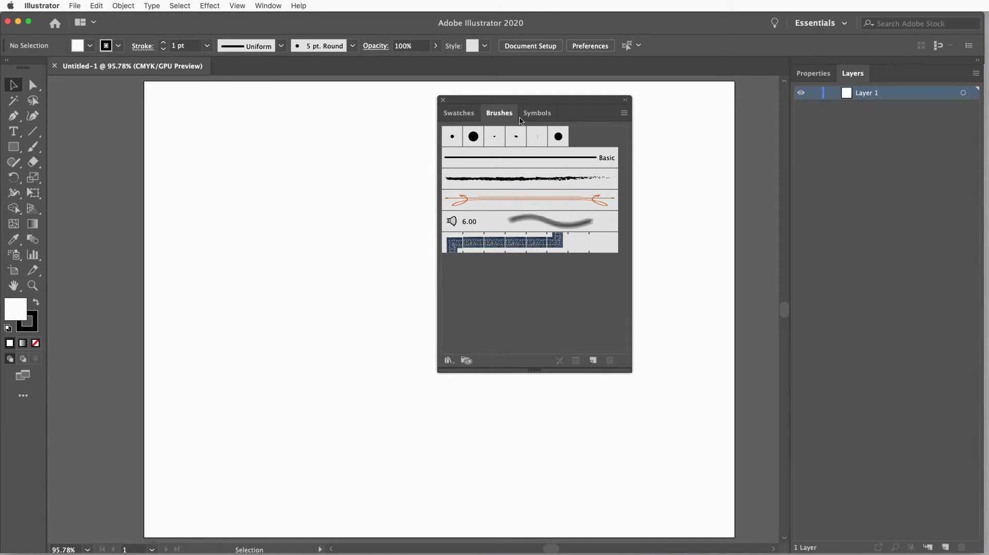
mouse_move(540, 113)
left_mouse_down()
mouse_move(478, 140)
mouse_move(293, 166)
mouse_move(230, 157)
left_mouse_up()
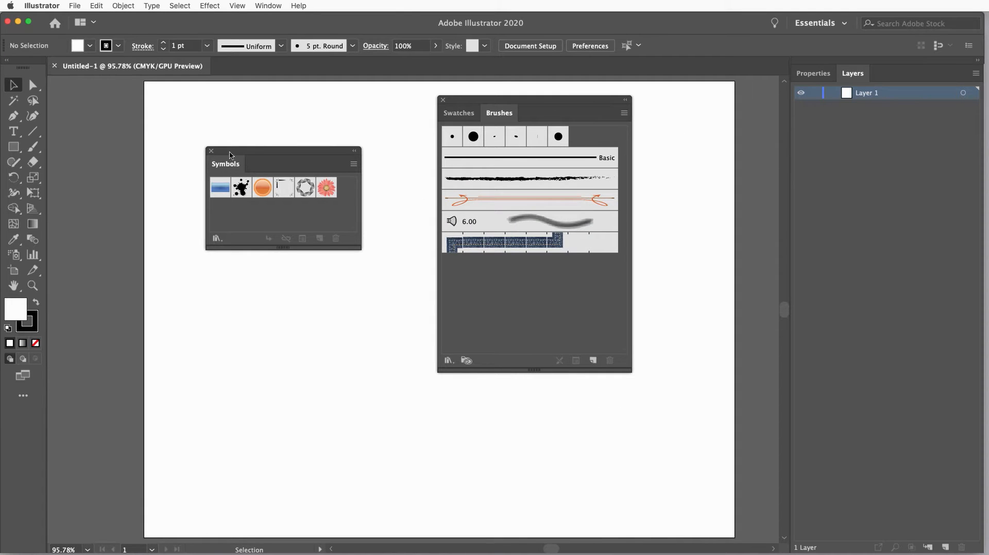
left_click(211, 151)
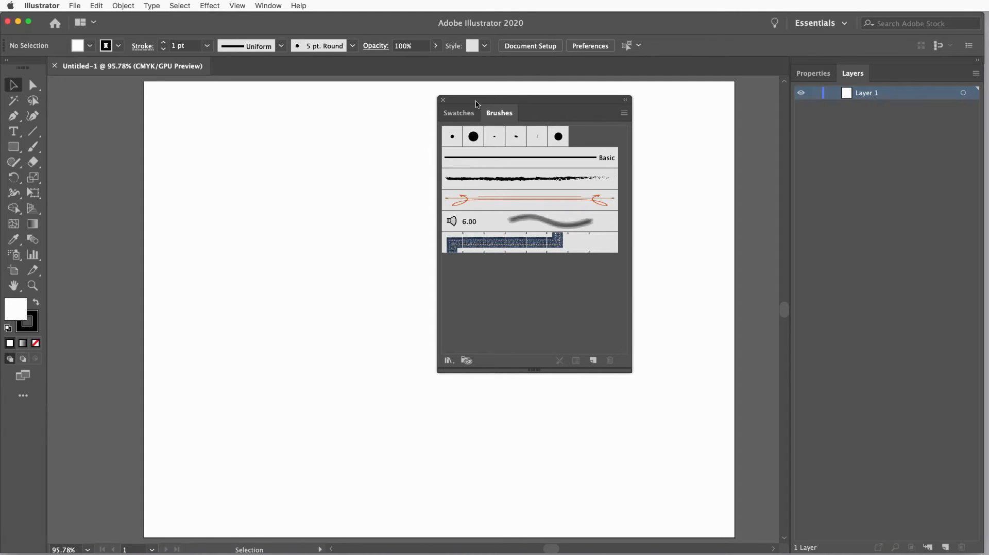
mouse_move(477, 105)
left_mouse_down()
mouse_move(733, 144)
mouse_move(863, 141)
mouse_move(898, 111)
mouse_move(901, 77)
left_mouse_up()
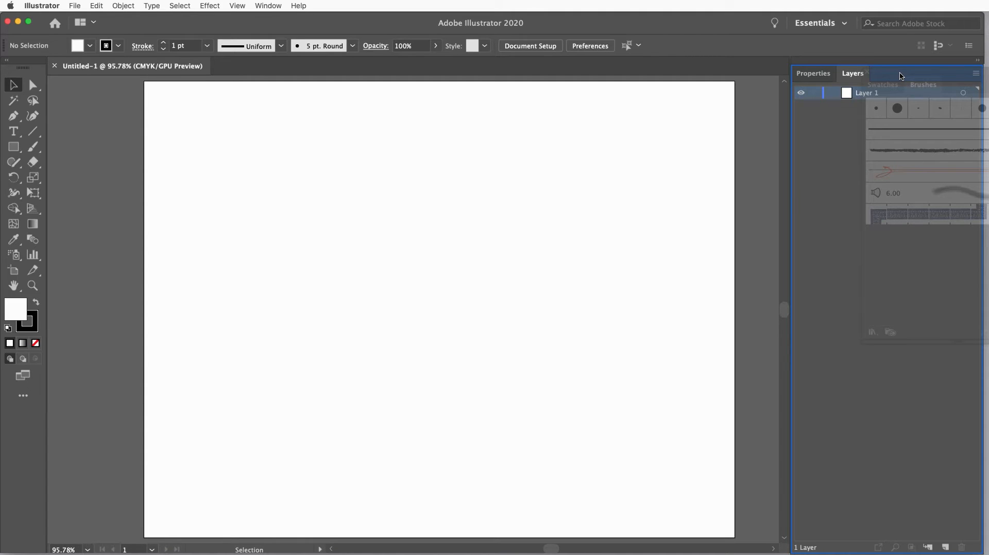
left_click_drag(901, 76, 903, 76)
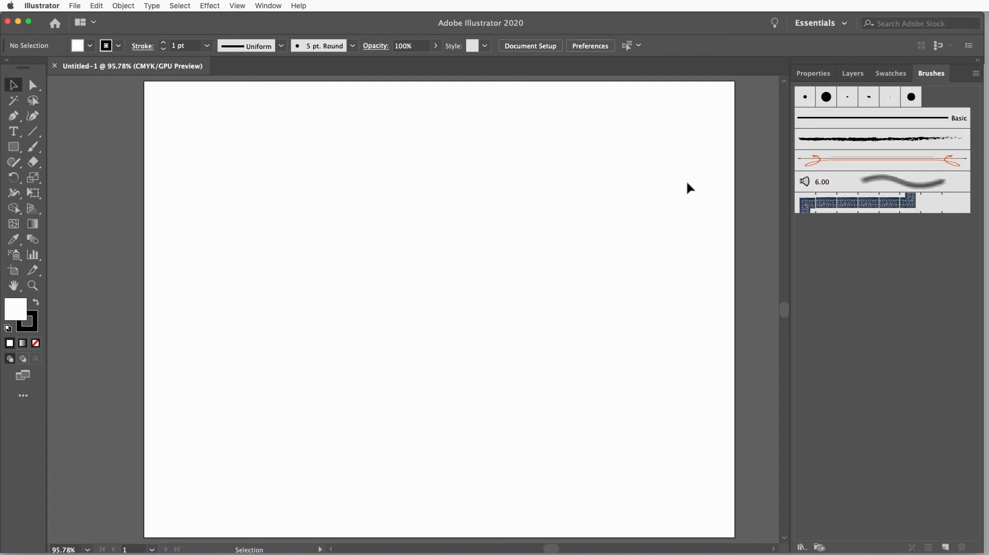
left_click(267, 7)
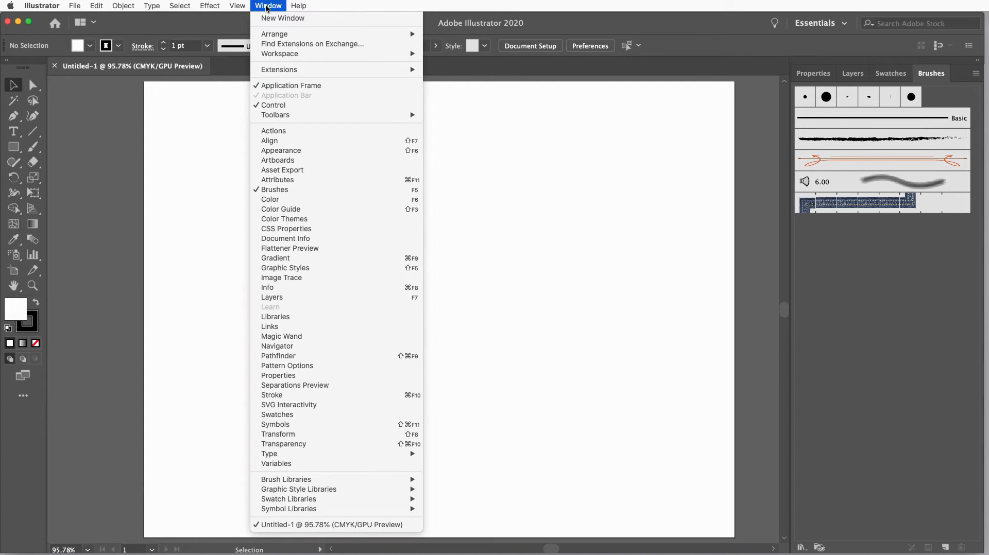
mouse_move(275, 55)
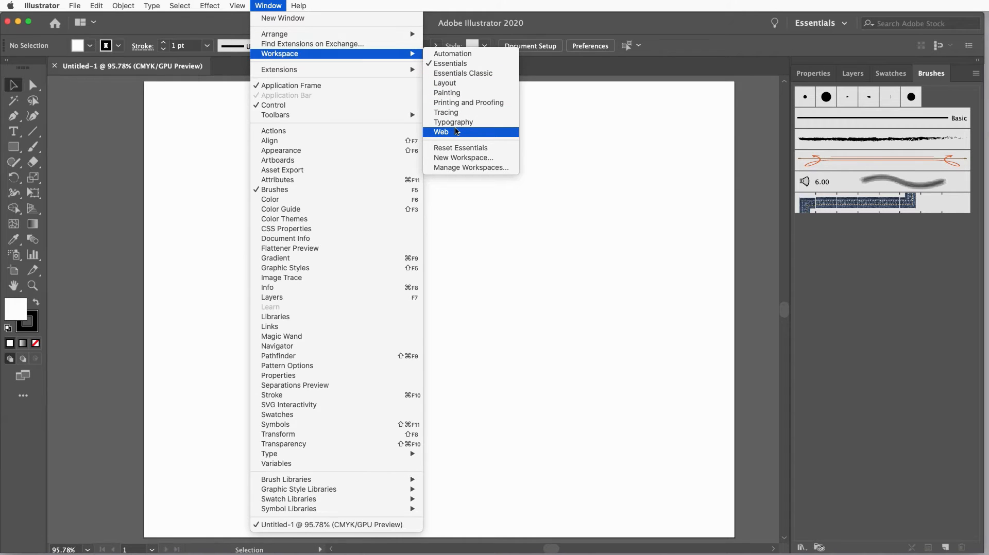
left_click(552, 136)
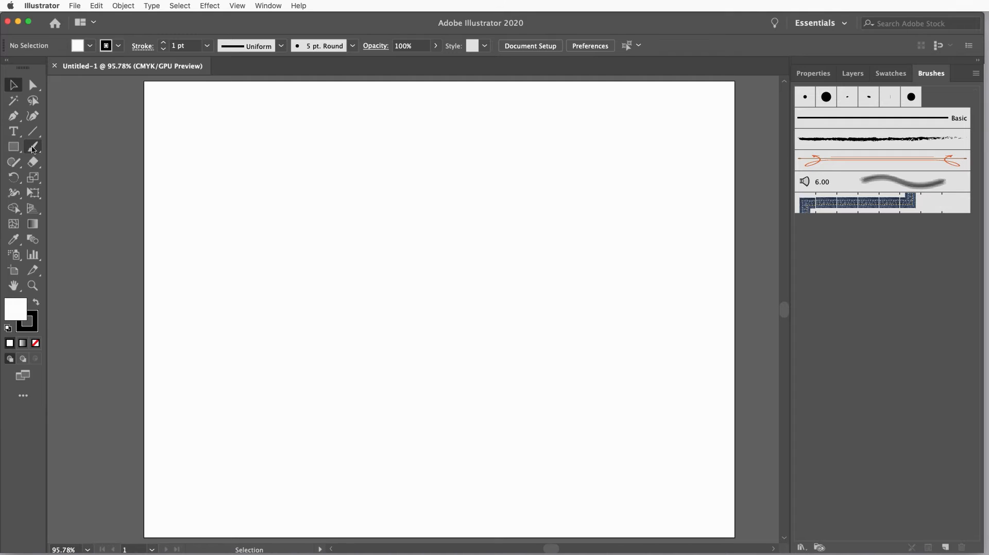
Activate the Paintbrush tool and set the fill to None
left_click(32, 149)
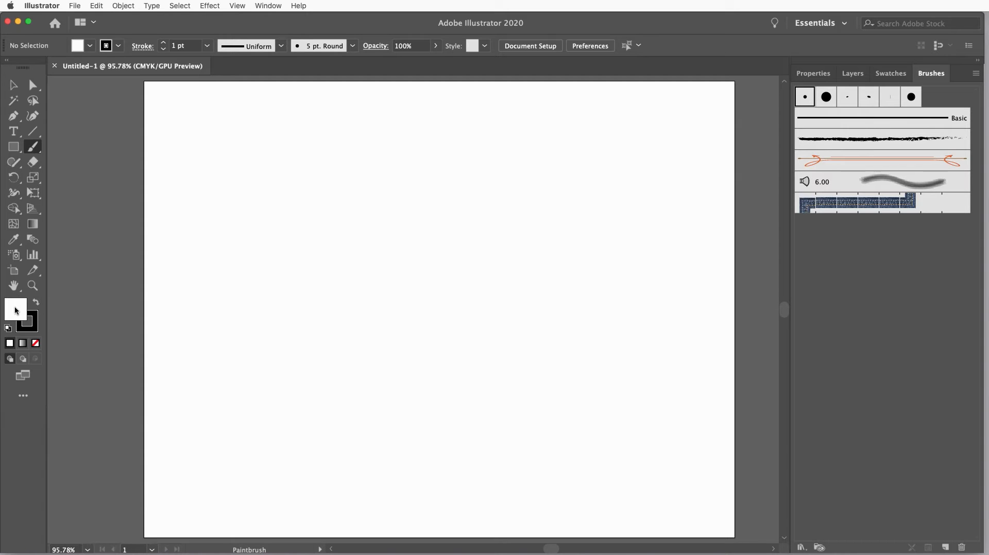
left_click(36, 344)
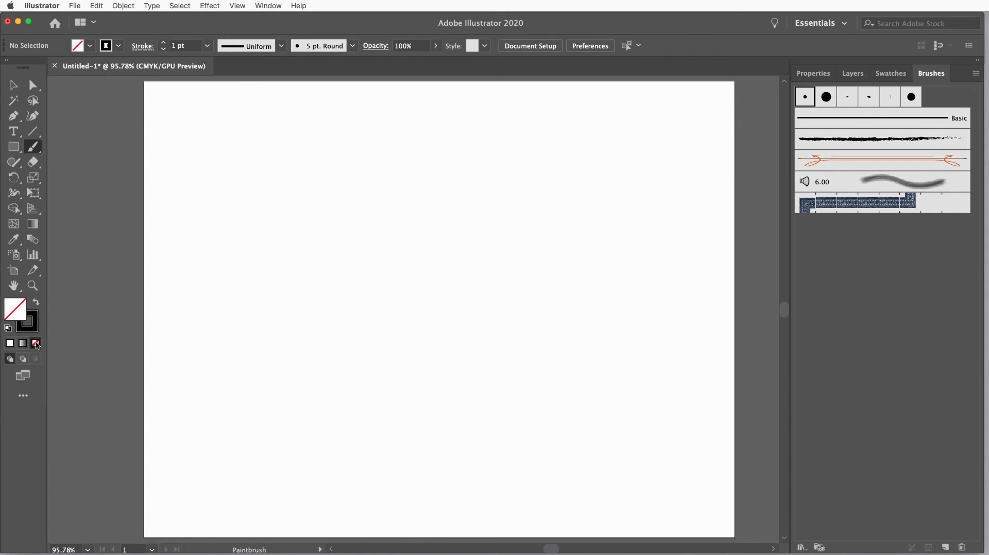
Open the stroke's Color panel, dock it beside Brushes, and close the leftover Color Guide panel
left_click(33, 328)
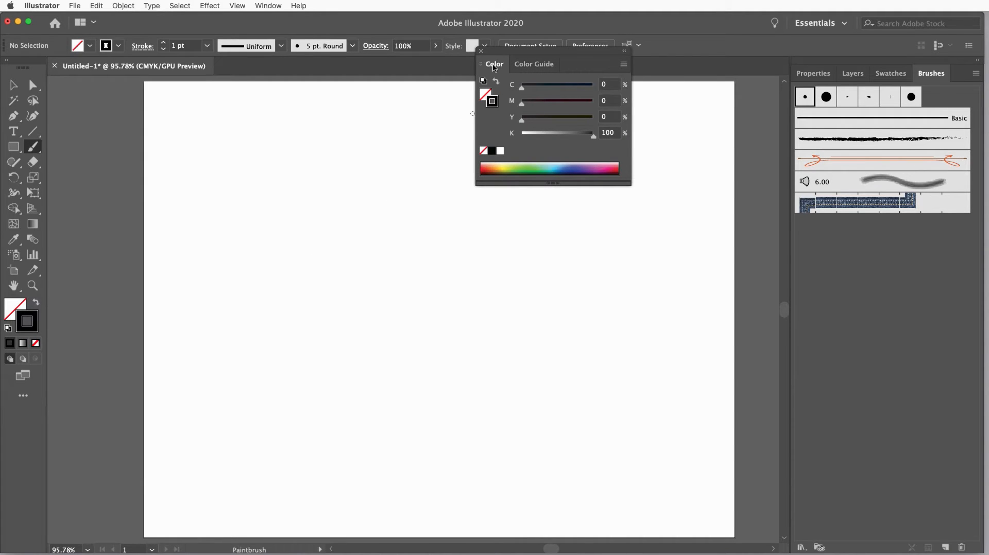
mouse_move(494, 68)
left_mouse_down()
mouse_move(742, 82)
mouse_move(948, 77)
left_mouse_up()
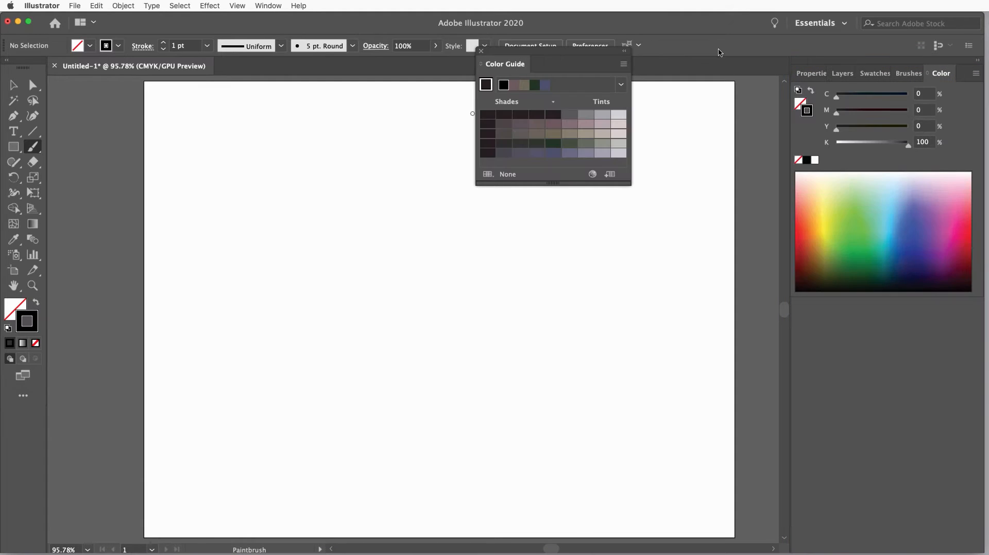
left_click(480, 53)
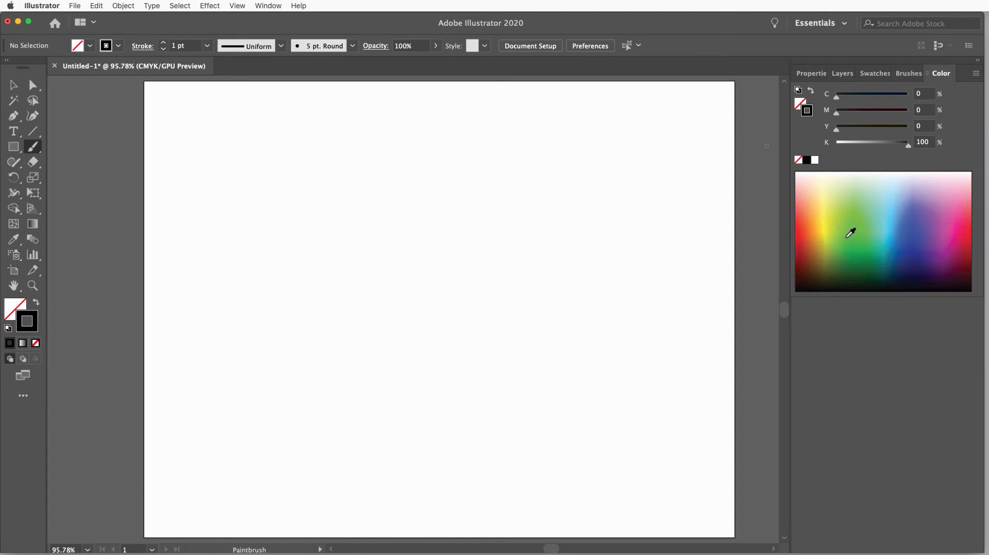
Bring the Brushes panel back into view and paint a wavy diagonal stroke across the artboard with the 5 pt. Round brush
left_click(908, 75)
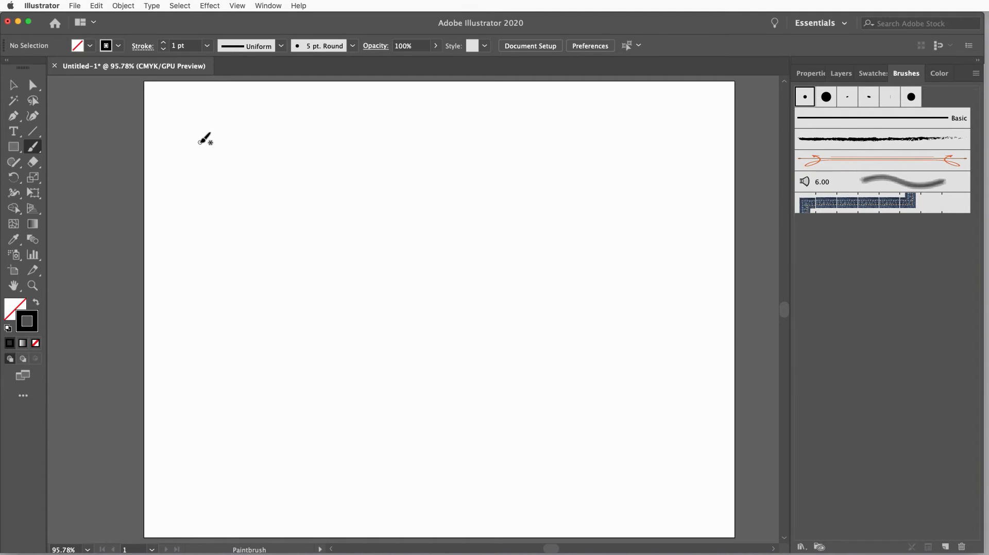
mouse_move(193, 144)
left_mouse_down()
mouse_move(236, 165)
mouse_move(295, 231)
mouse_move(399, 245)
mouse_move(555, 388)
mouse_move(576, 373)
left_mouse_up()
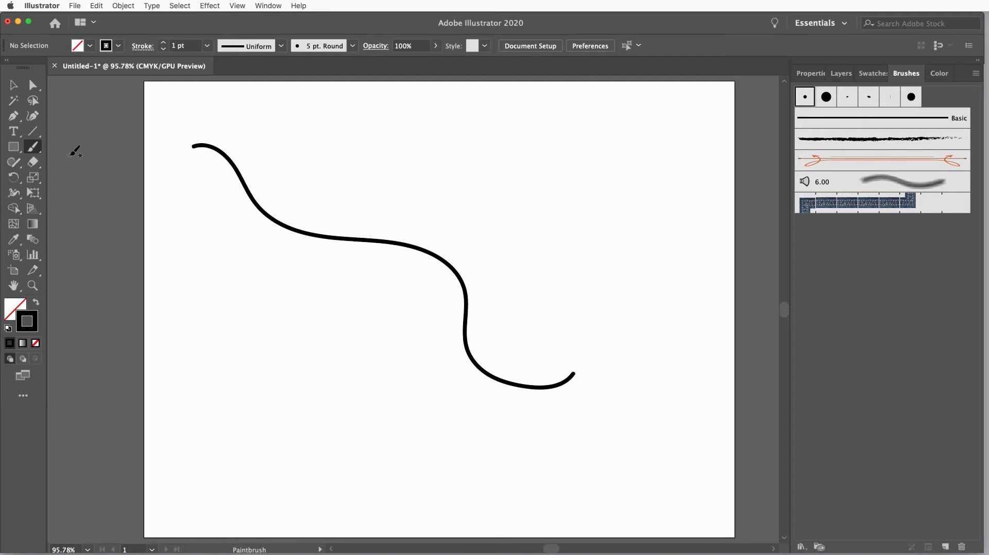
Set the Paintbrush fidelity fully to Accurate and paint a second wavy stroke below the first one
double_click(33, 150)
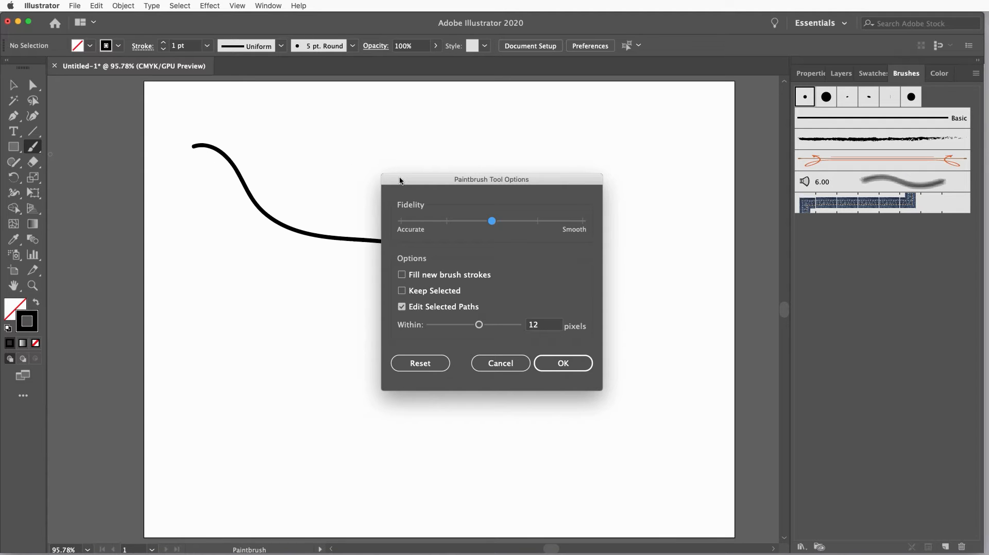
left_click_drag(399, 179, 537, 110)
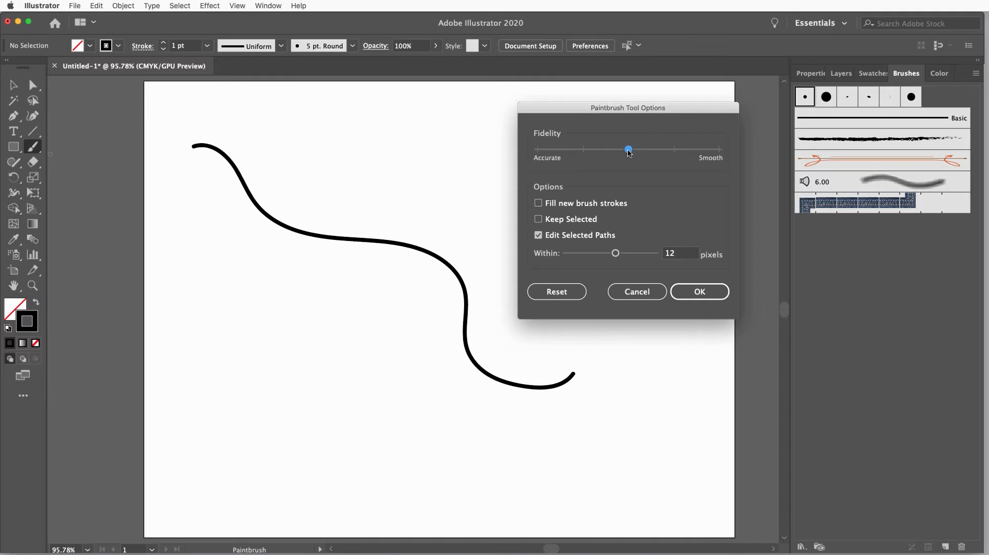
left_click_drag(630, 153, 539, 153)
left_click(700, 292)
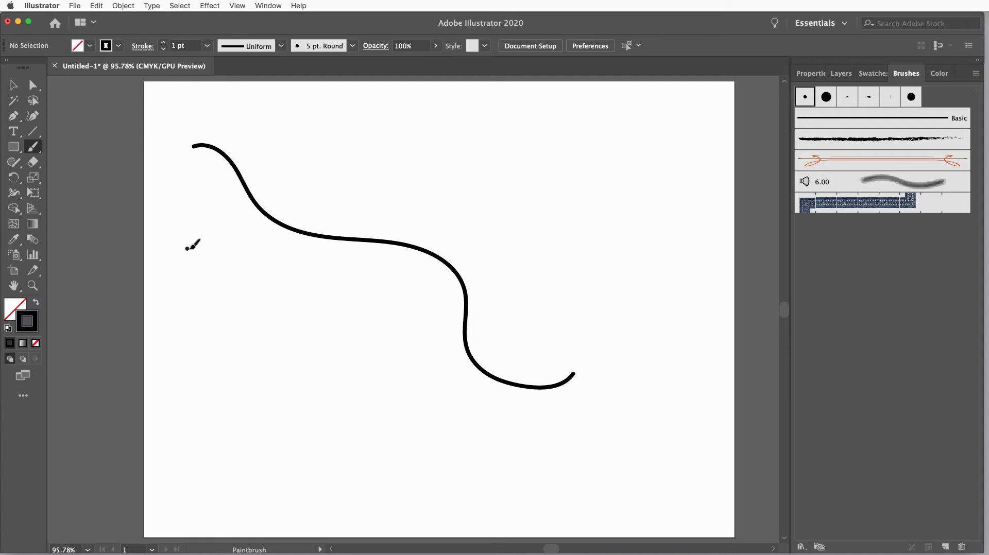
mouse_move(186, 249)
left_mouse_down()
mouse_move(208, 255)
mouse_move(231, 291)
mouse_move(283, 301)
mouse_move(298, 328)
mouse_move(325, 334)
mouse_move(380, 383)
mouse_move(405, 383)
mouse_move(503, 442)
left_mouse_up()
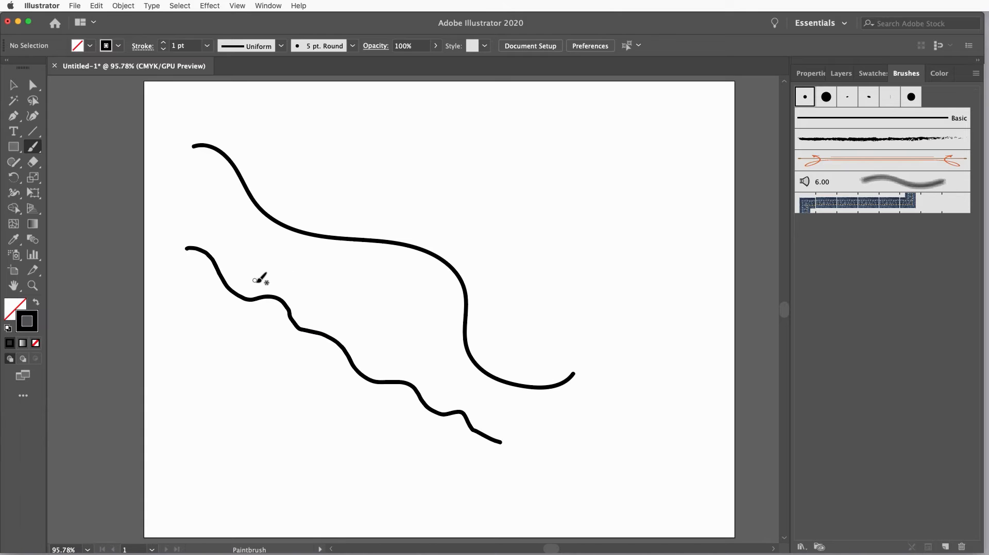
Set the Paintbrush fidelity fully to Smooth and paint a third wavy stroke below the other two
double_click(33, 148)
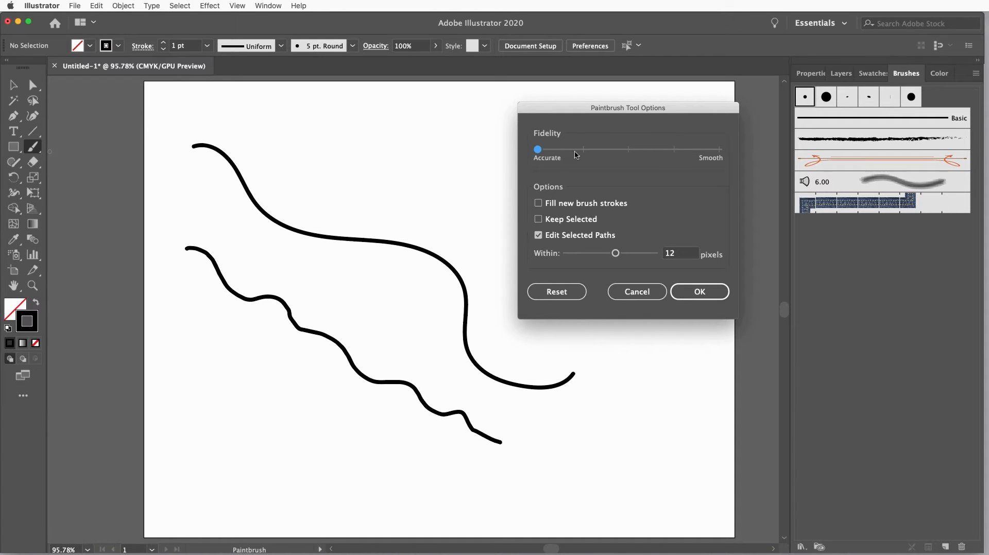
left_click(717, 150)
left_click(706, 292)
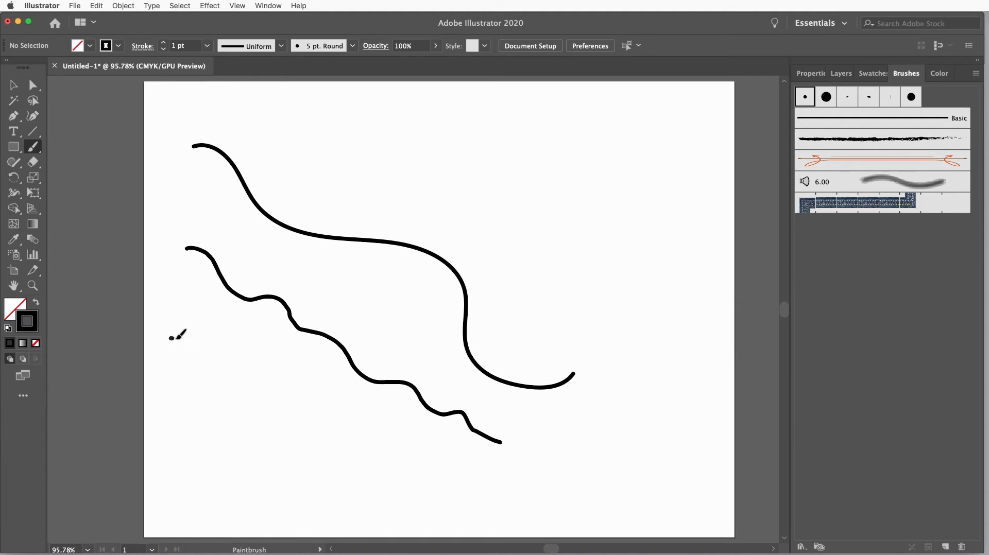
mouse_move(171, 339)
left_mouse_down()
mouse_move(246, 375)
mouse_move(286, 412)
mouse_move(438, 473)
left_mouse_up()
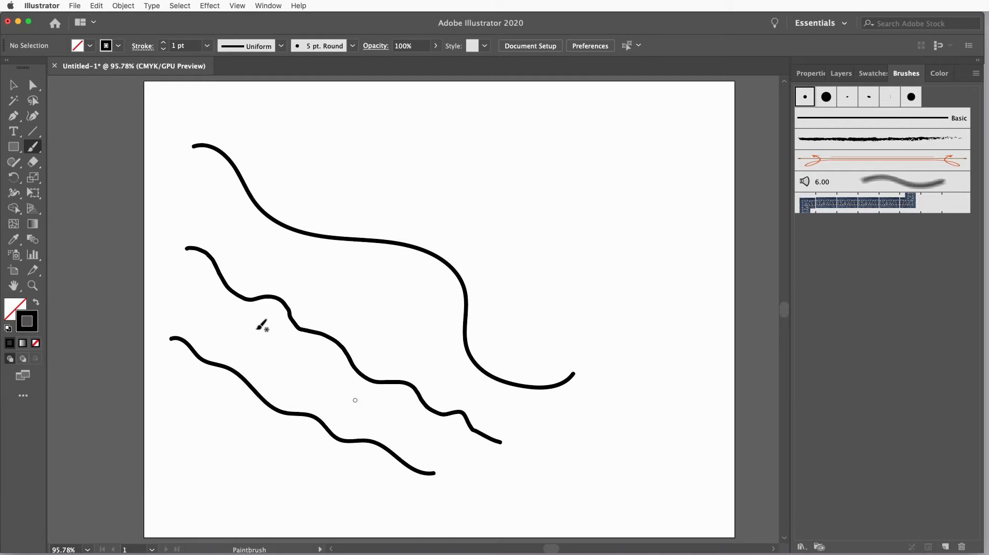
Enable Keep Selected and set Edit Selected Paths to within 6 pixels, then paint a long curling stroke above the existing ones
double_click(34, 148)
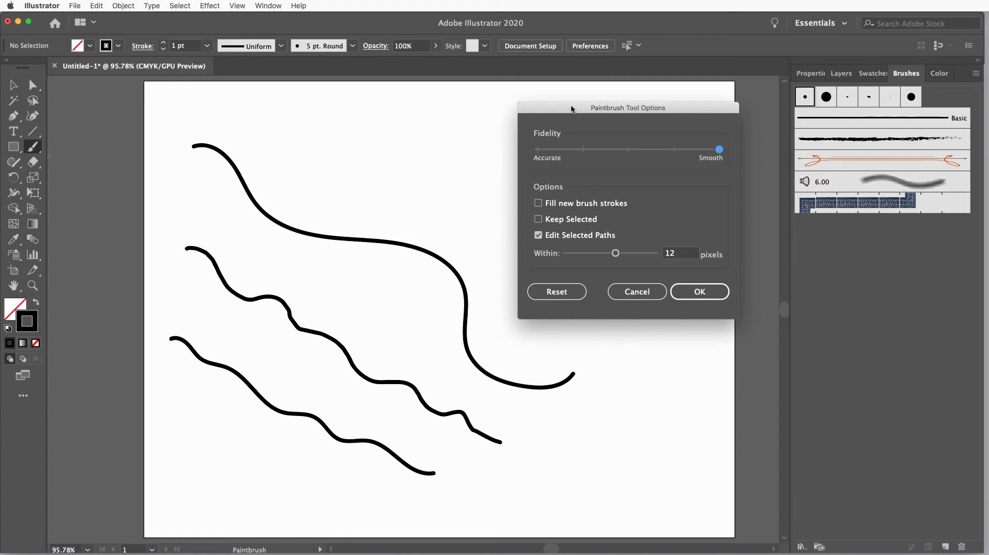
left_click_drag(569, 112, 686, 91)
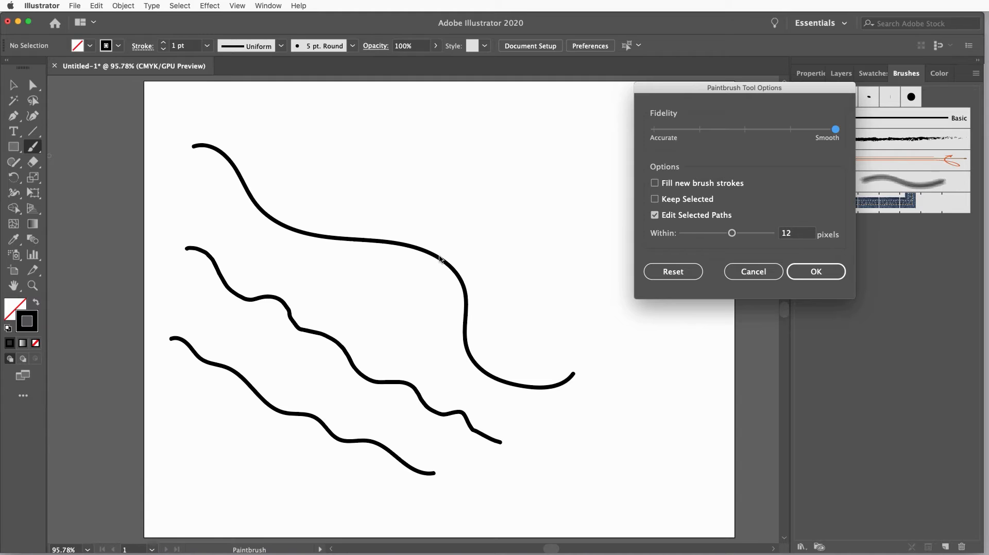
left_click(655, 200)
left_click_drag(732, 235, 703, 234)
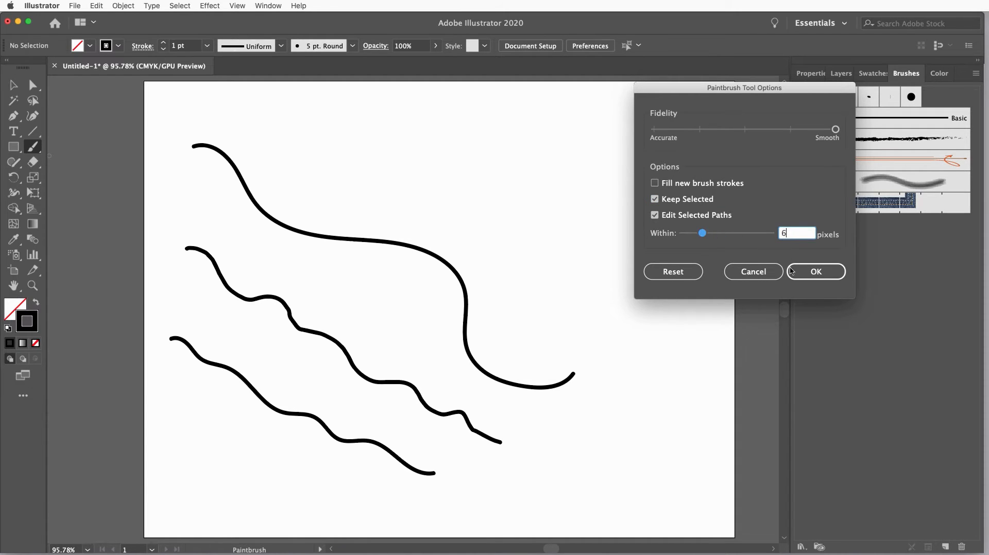
left_click(817, 274)
mouse_move(311, 125)
left_mouse_down()
mouse_move(642, 263)
mouse_move(634, 289)
mouse_move(519, 270)
mouse_move(523, 316)
mouse_move(563, 326)
mouse_move(600, 317)
mouse_move(612, 336)
mouse_move(648, 351)
mouse_move(657, 323)
mouse_move(637, 320)
left_mouse_up()
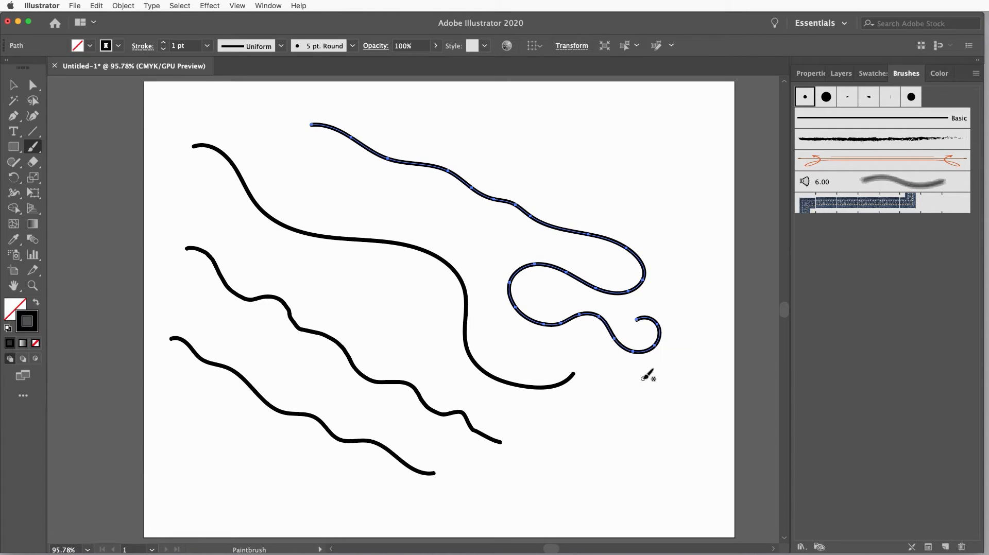
Select all the painted strokes and delete them to clear the artboard
left_click(14, 86)
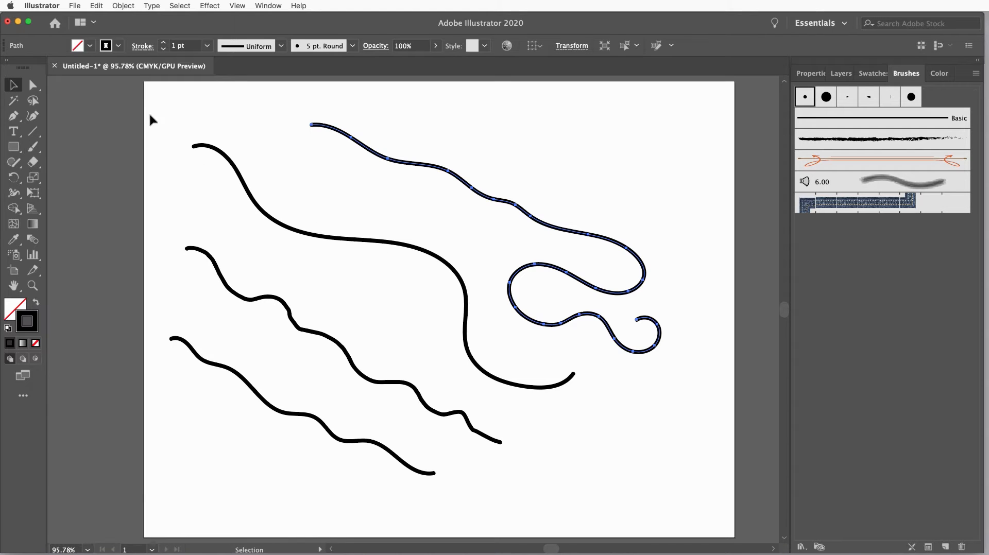
left_click_drag(237, 176, 674, 458)
key("Delete")
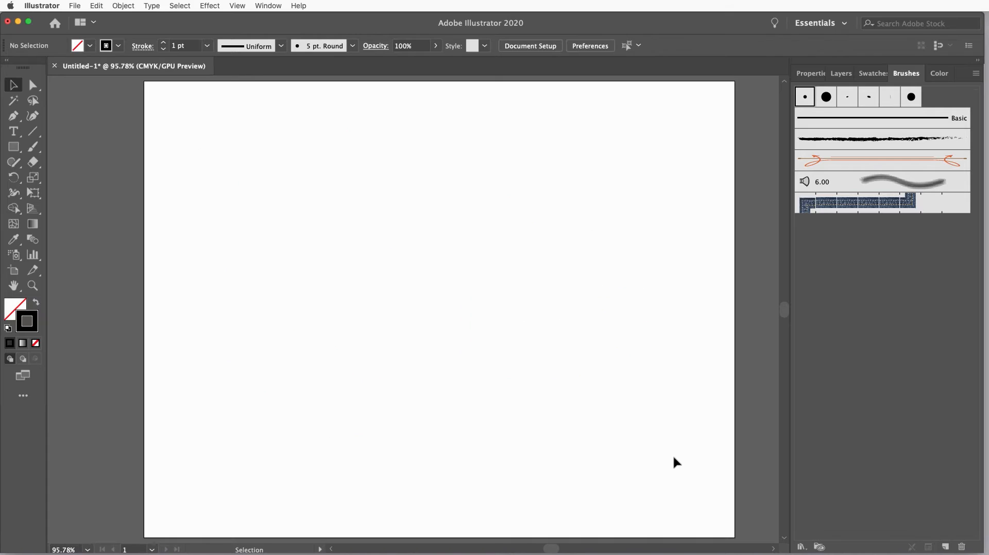
Paint a wavy diagonal stroke about 8.6 in wide and 4.2 in high, and apply the rough charcoal-style brush to it
left_click(32, 147)
mouse_move(173, 136)
left_mouse_down()
mouse_move(261, 158)
mouse_move(342, 236)
mouse_move(484, 255)
mouse_move(586, 248)
mouse_move(584, 314)
mouse_move(642, 364)
left_mouse_up()
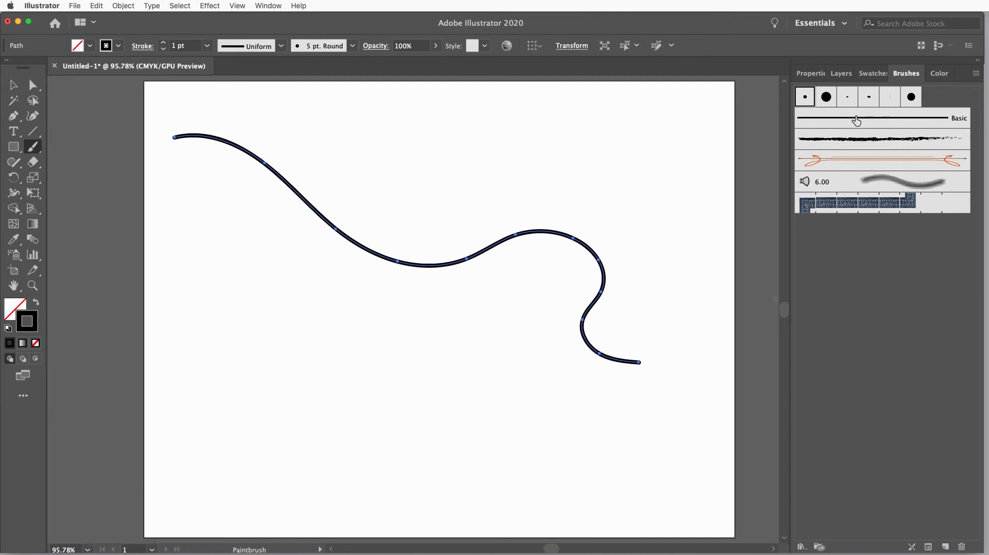
left_click(859, 144)
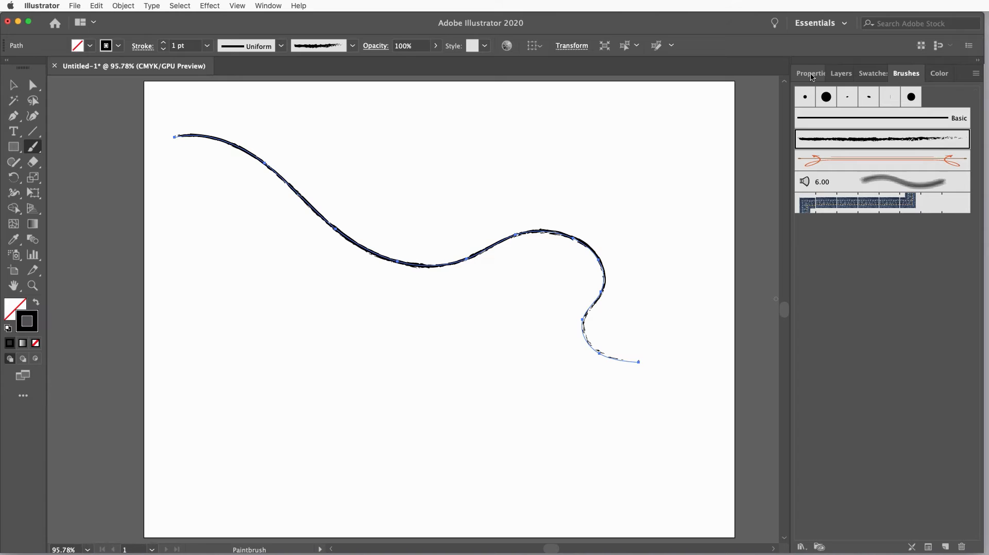
Detach the Properties panel from the docked group and leave it floating beside the artboard
mouse_move(812, 77)
left_mouse_down()
mouse_move(853, 121)
mouse_move(801, 234)
mouse_move(754, 246)
left_mouse_up()
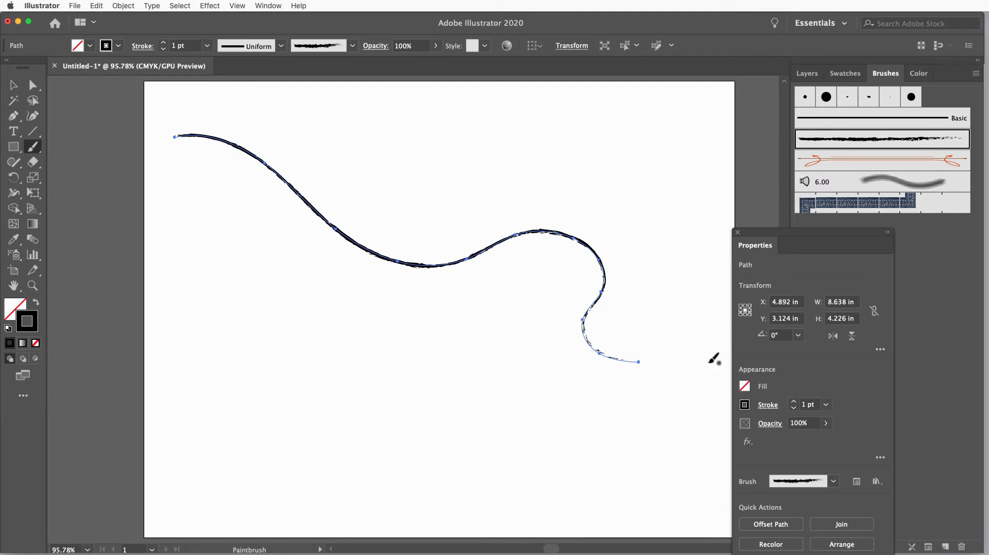
Compare stroke weights on the wavy charcoal stroke by setting 2 pt, 3 pt and finally 0.25 pt
left_click(827, 405)
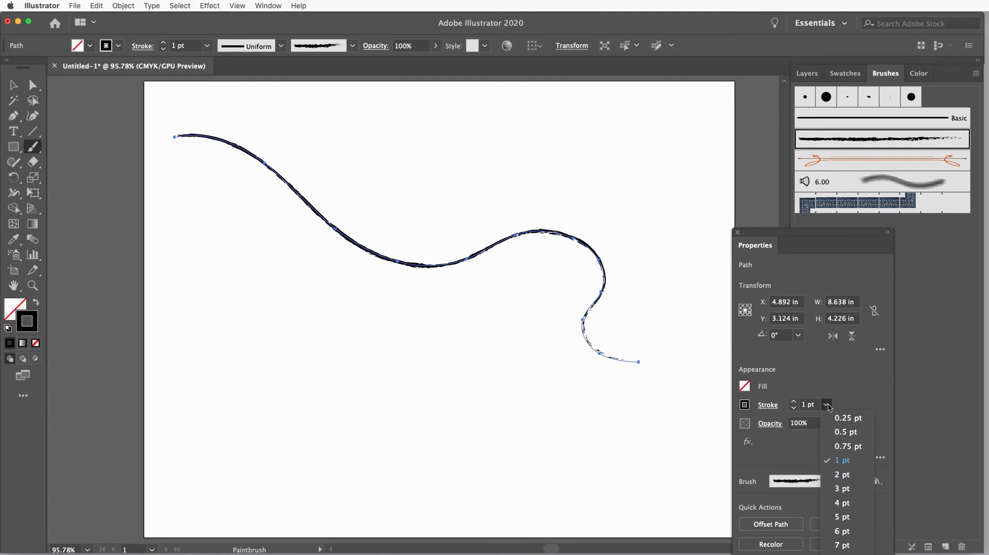
left_click(841, 478)
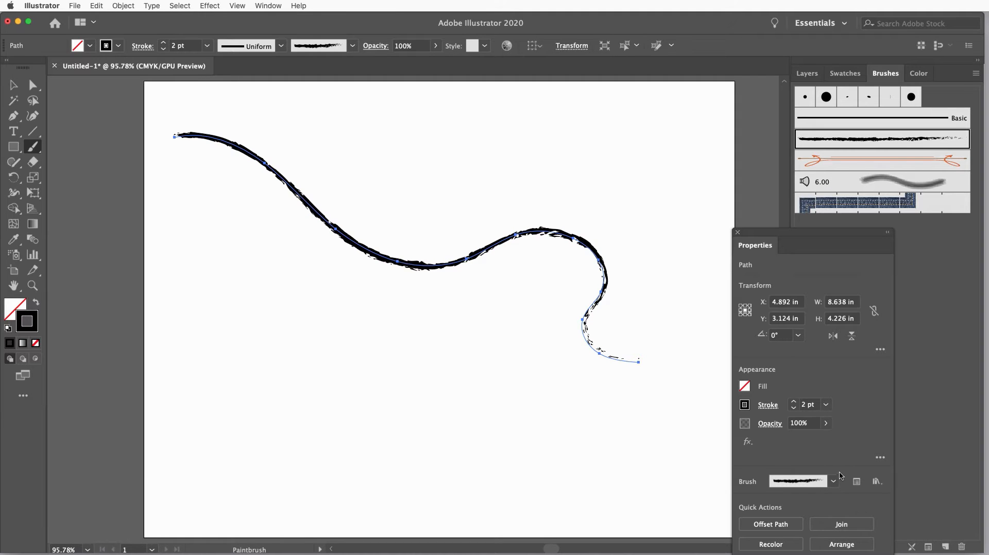
left_click(826, 405)
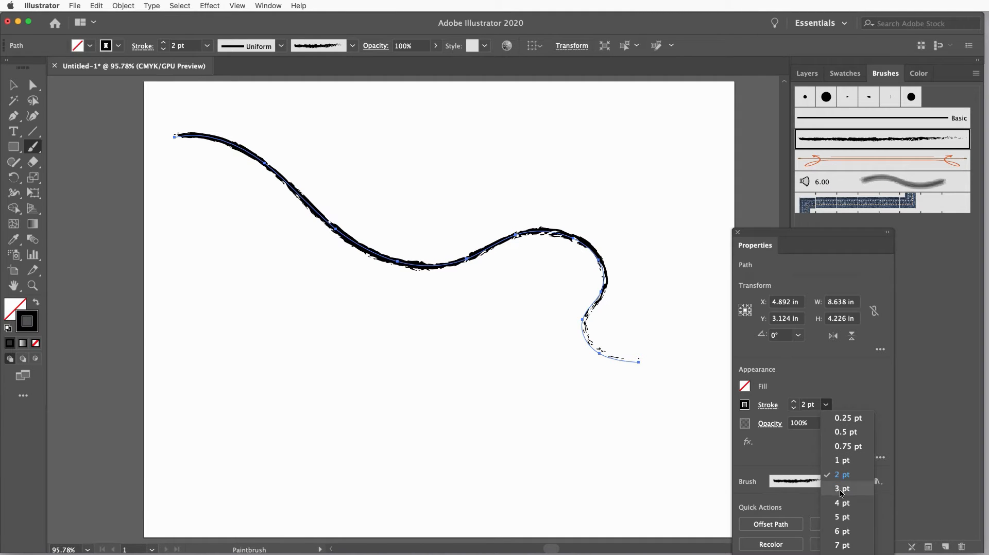
left_click(842, 489)
left_click(827, 405)
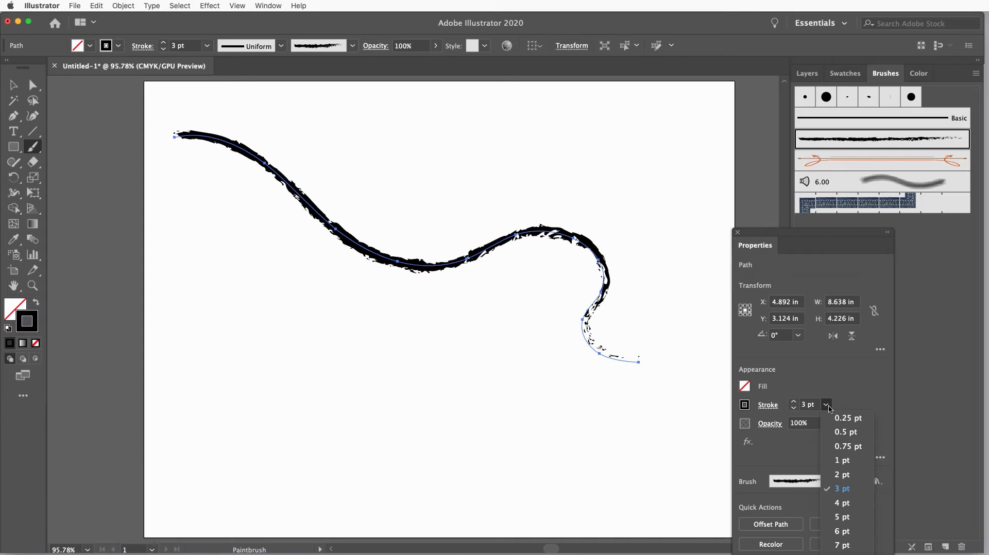
left_click(840, 418)
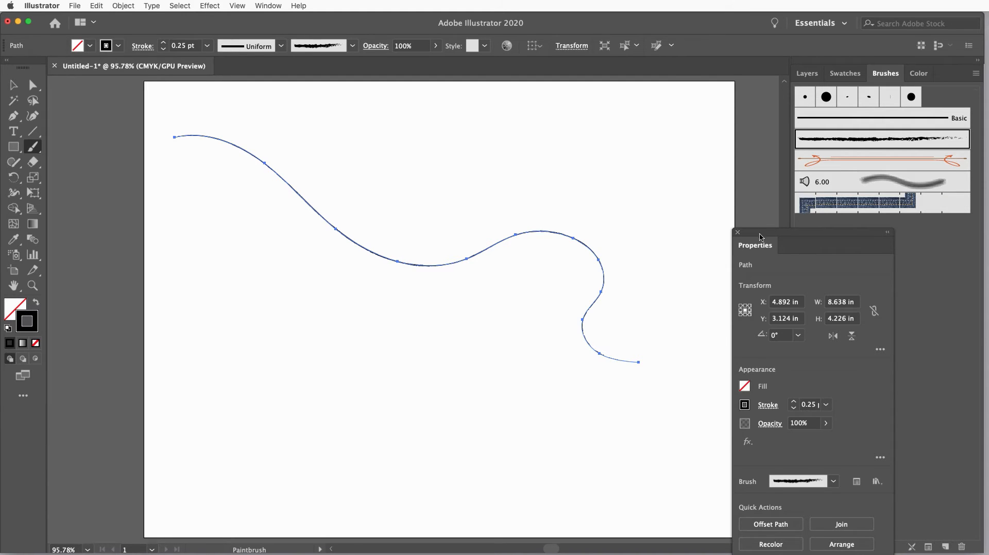
Move the floating Properties panel clear of the brush list and apply the 6.00 bristle brush to the wavy stroke
mouse_move(762, 237)
left_mouse_down()
mouse_move(828, 273)
mouse_move(836, 221)
left_mouse_up()
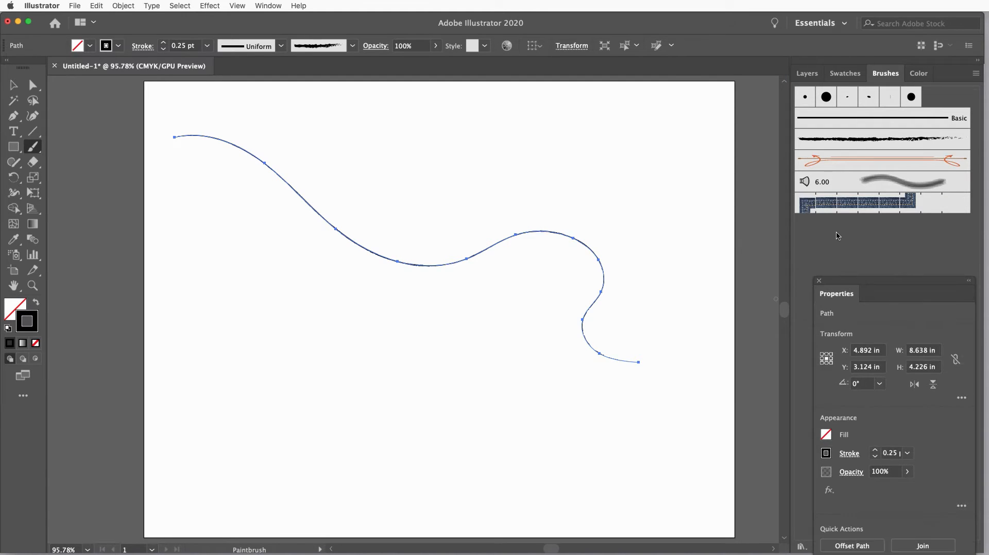
left_click(884, 183)
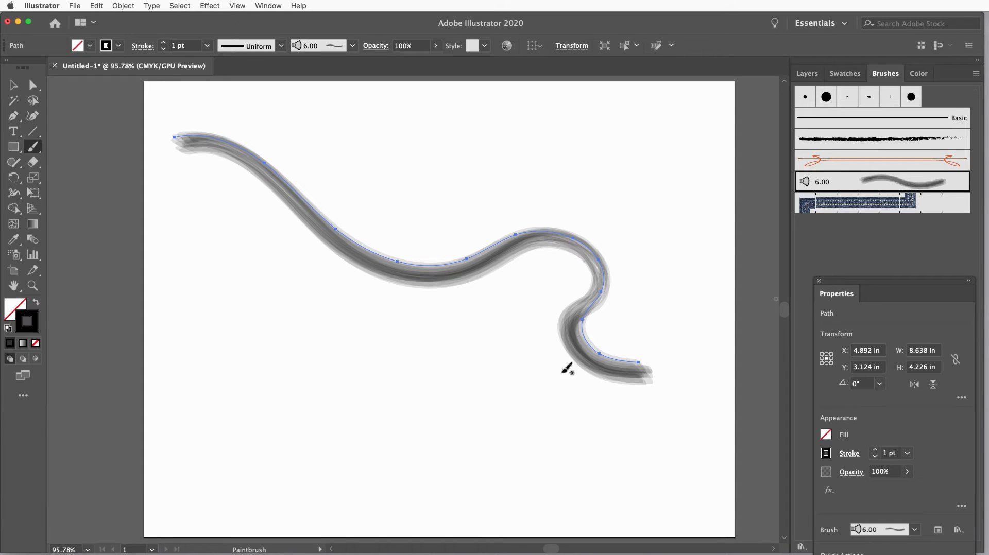
Try cyan and magenta swatches on the bristle stroke, settle on the light red swatch, and set the stroke weight to 0.25 pt
left_click(919, 74)
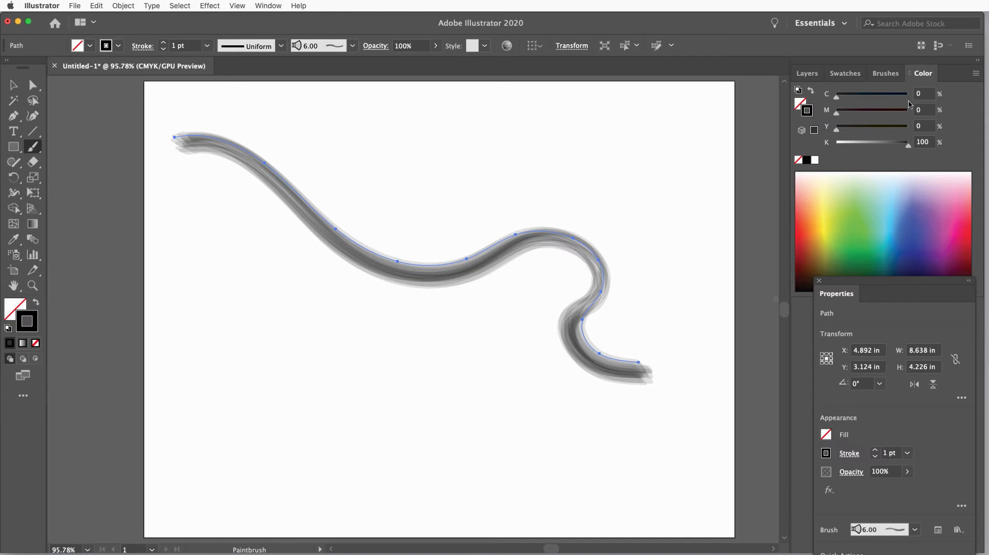
left_click(847, 76)
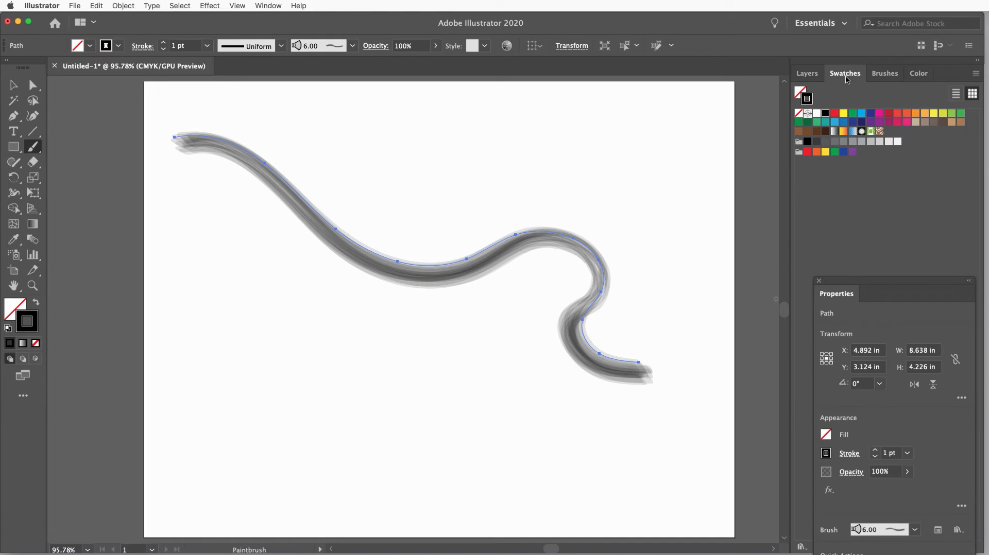
left_click(862, 114)
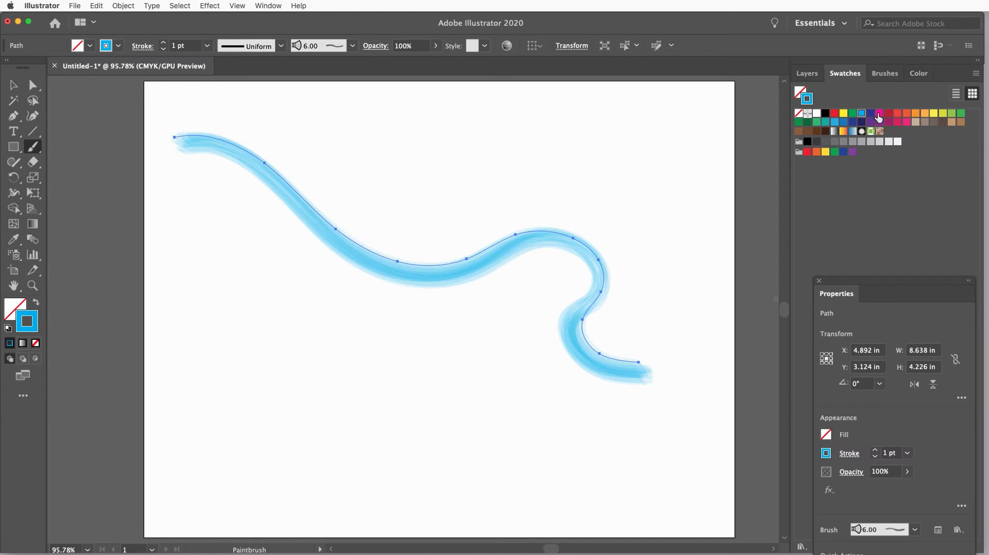
left_click(880, 113)
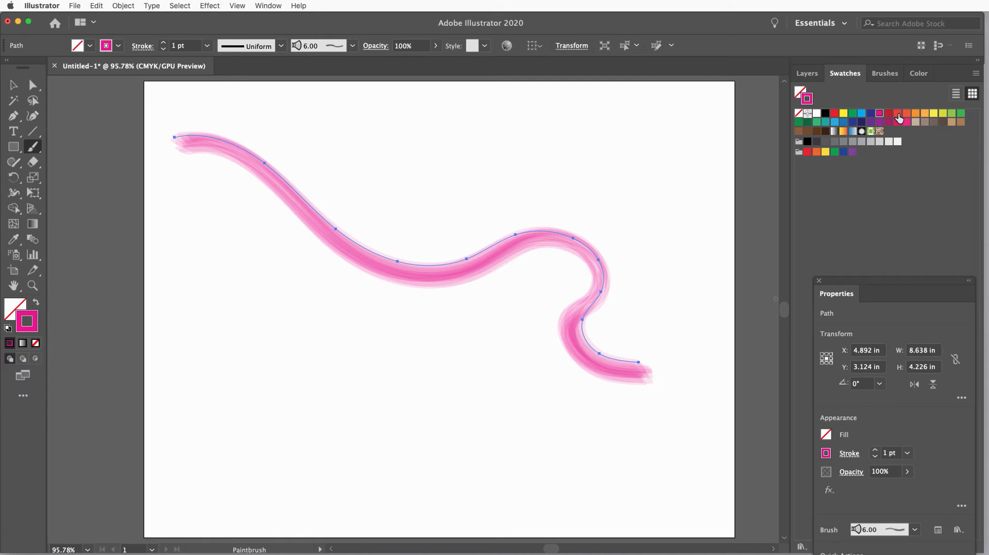
left_click(899, 114)
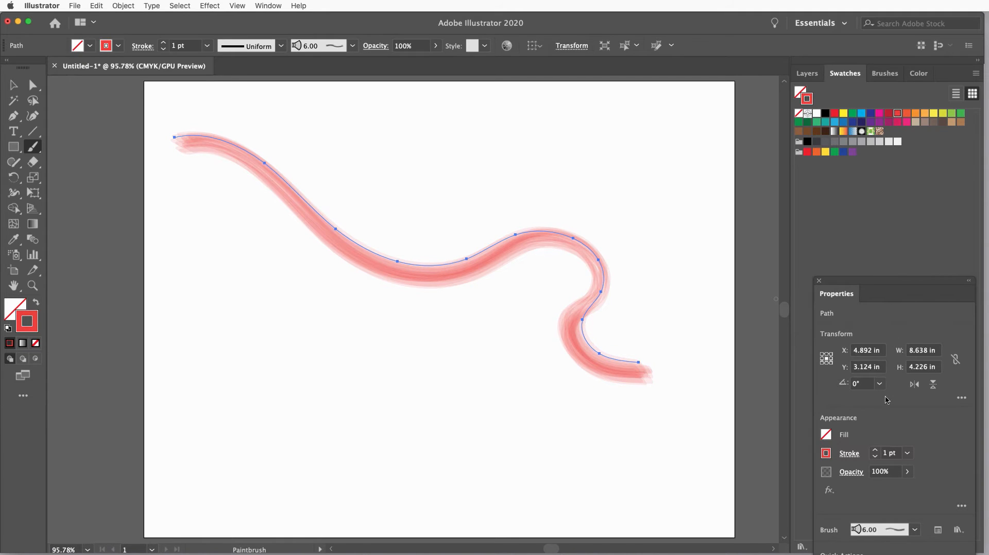
left_click(907, 453)
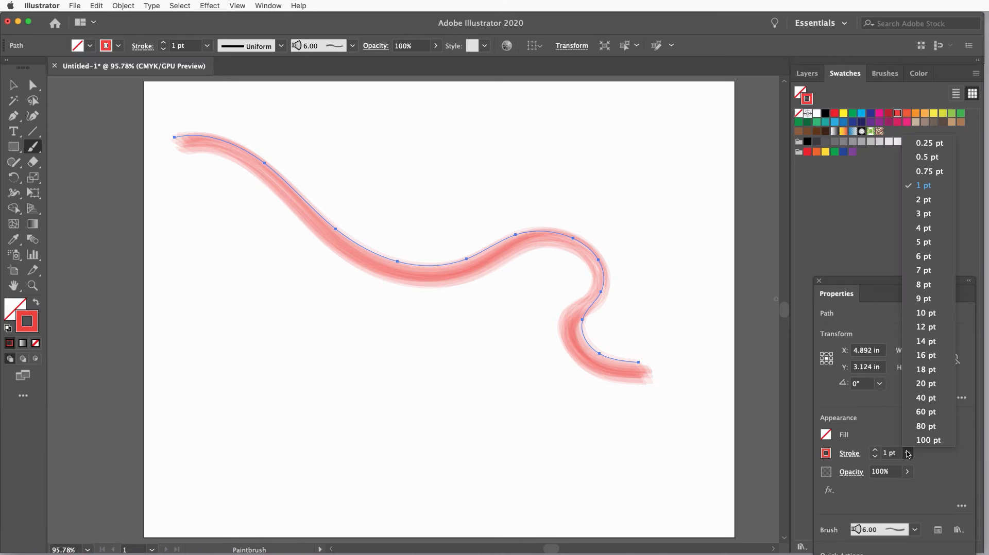
left_click(922, 144)
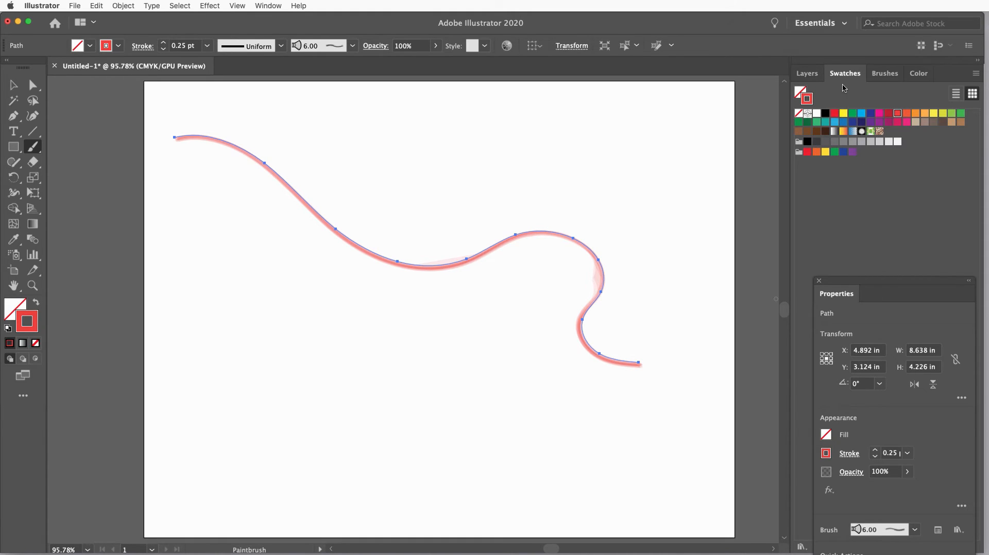
Detach the Brushes panel from its docked group and shrink the floating panel to fit its brush list
left_click(883, 77)
mouse_move(883, 78)
left_mouse_down()
mouse_move(580, 92)
mouse_move(606, 95)
mouse_move(601, 43)
left_mouse_up()
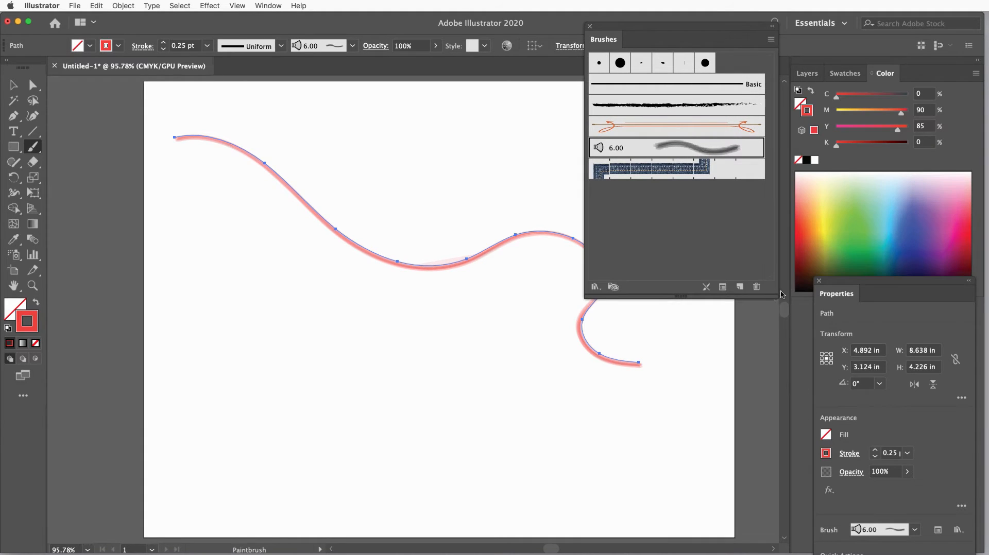
mouse_move(773, 298)
left_mouse_down()
mouse_move(768, 225)
mouse_move(757, 220)
left_mouse_up()
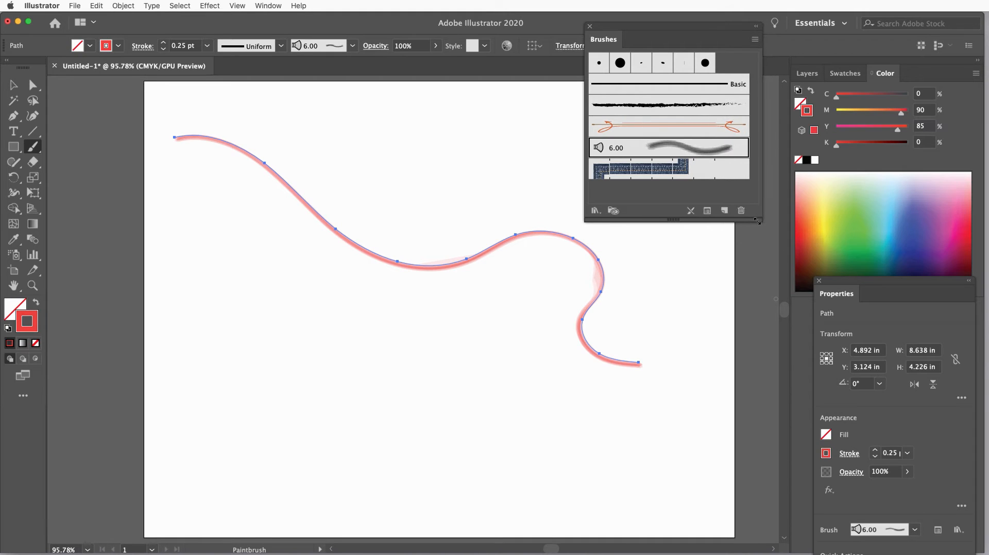
left_click(595, 210)
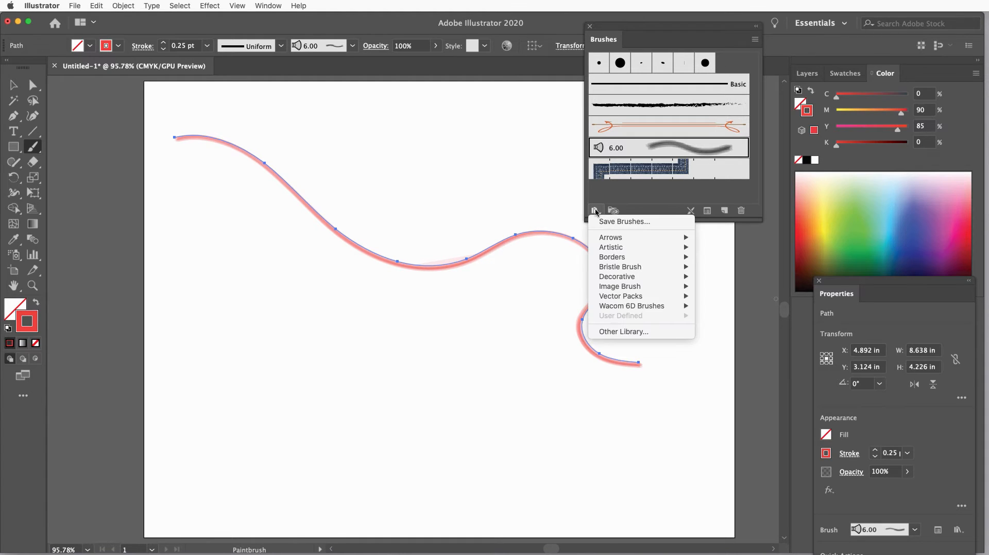
left_click(595, 210)
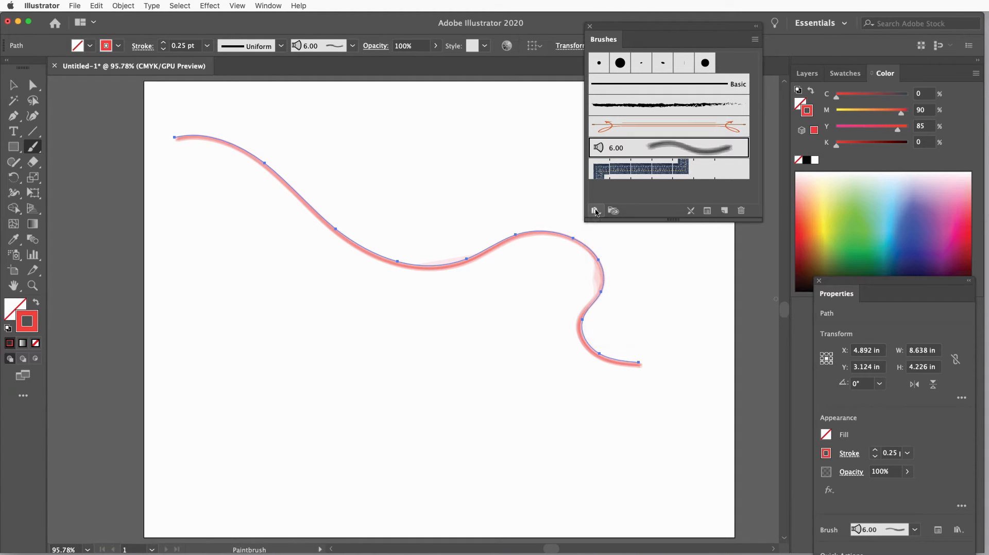
left_click(755, 40)
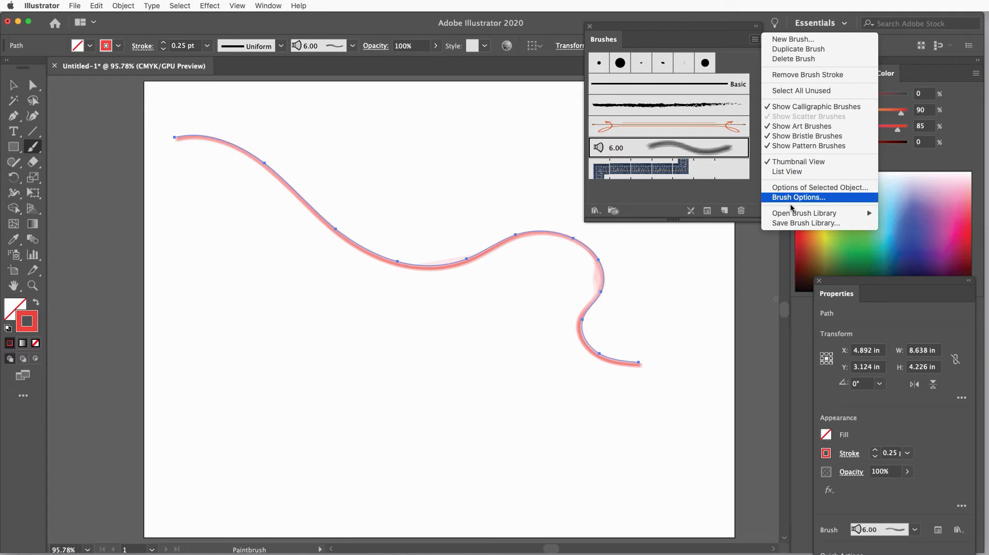
mouse_move(793, 215)
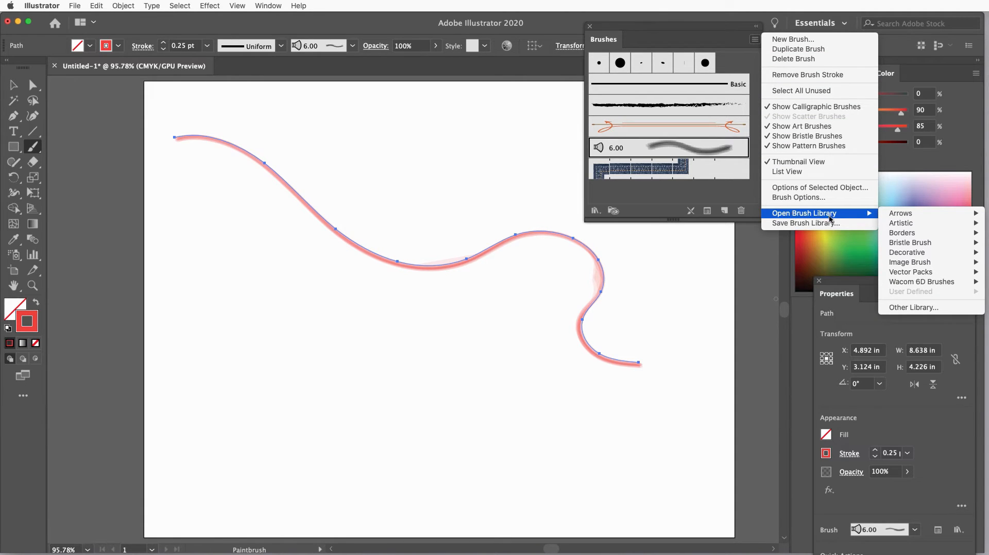
mouse_move(877, 215)
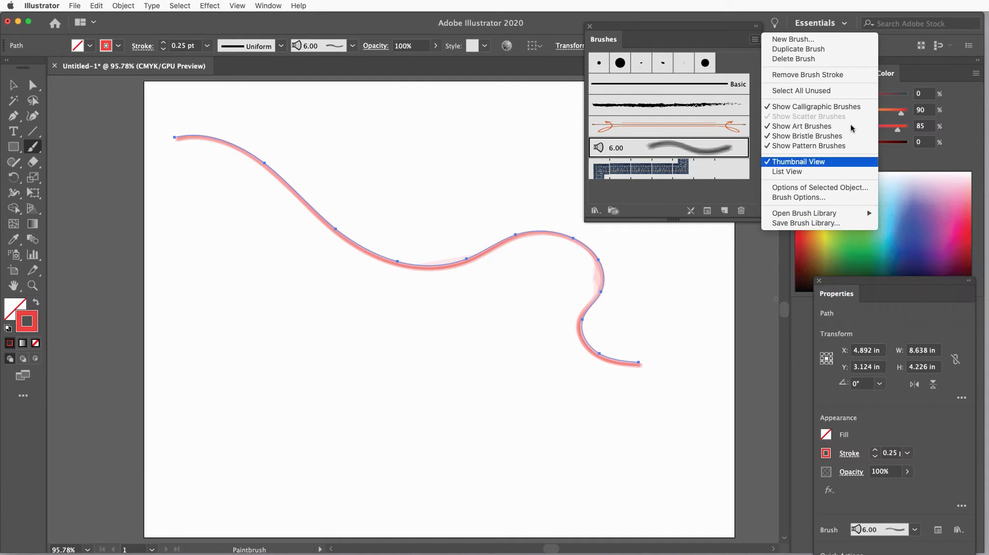
left_click(738, 29)
Move the Brushes panel over the artboard, open the Artistic_ChalkCharcoalPencil brush library, and enlarge the library panel to show more brushes
left_click_drag(723, 30, 512, 32)
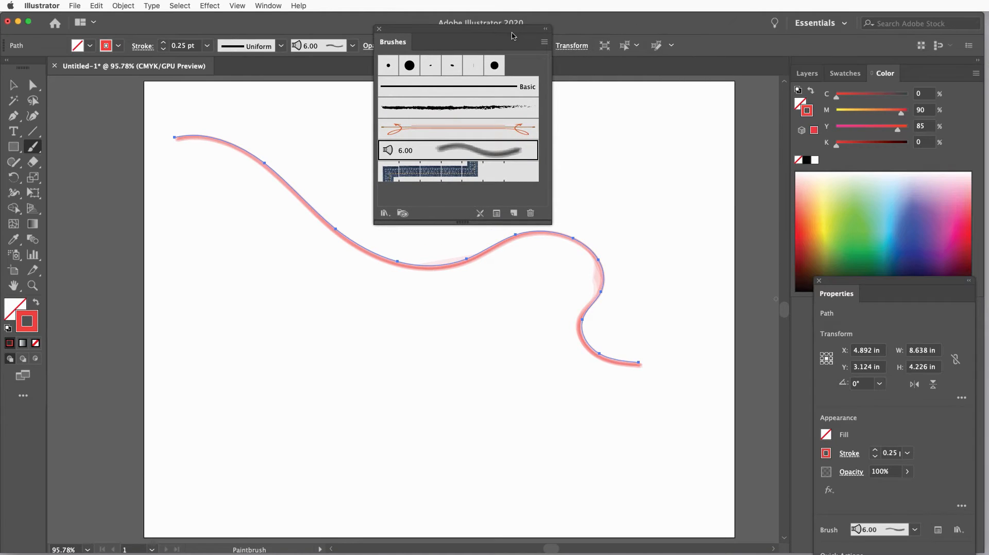
left_click(544, 43)
mouse_move(592, 221)
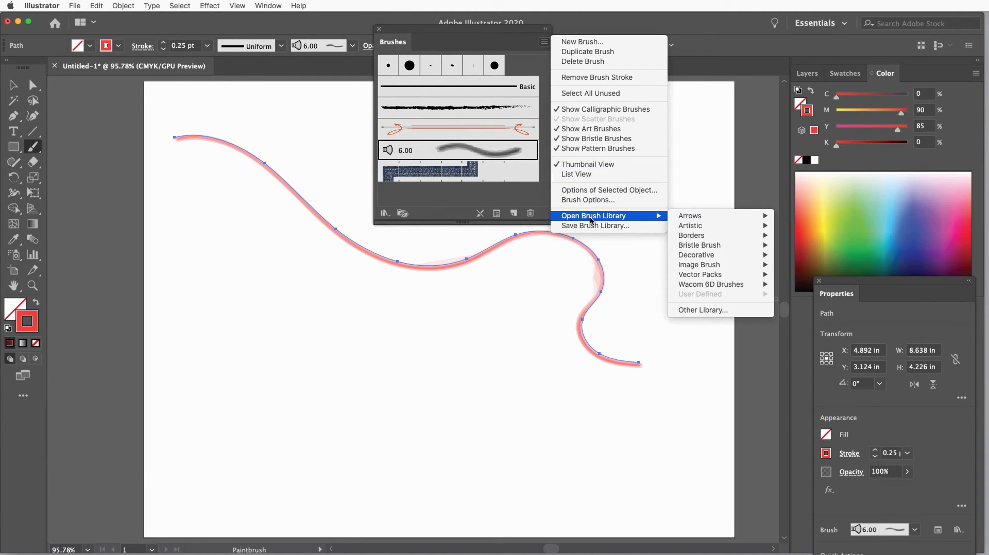
mouse_move(687, 230)
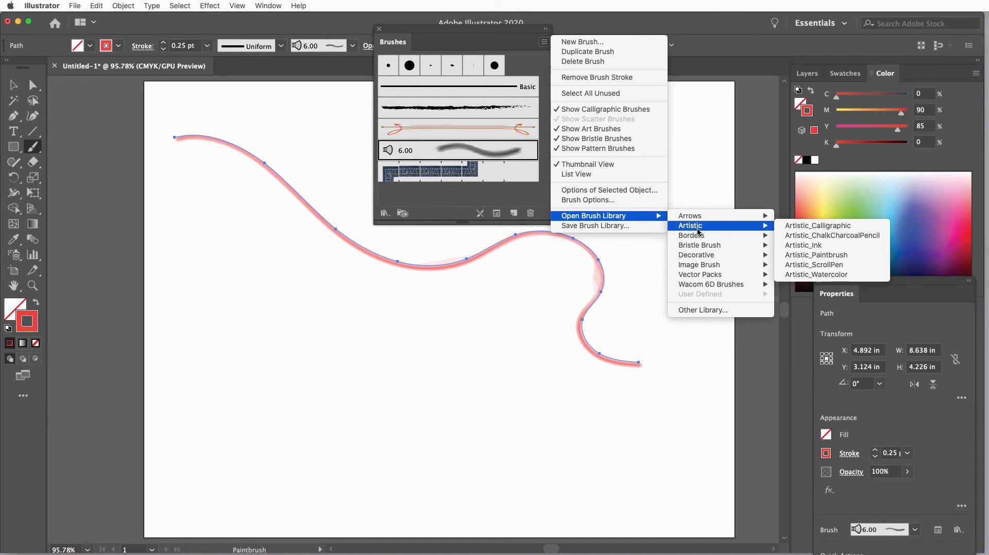
left_click(807, 237)
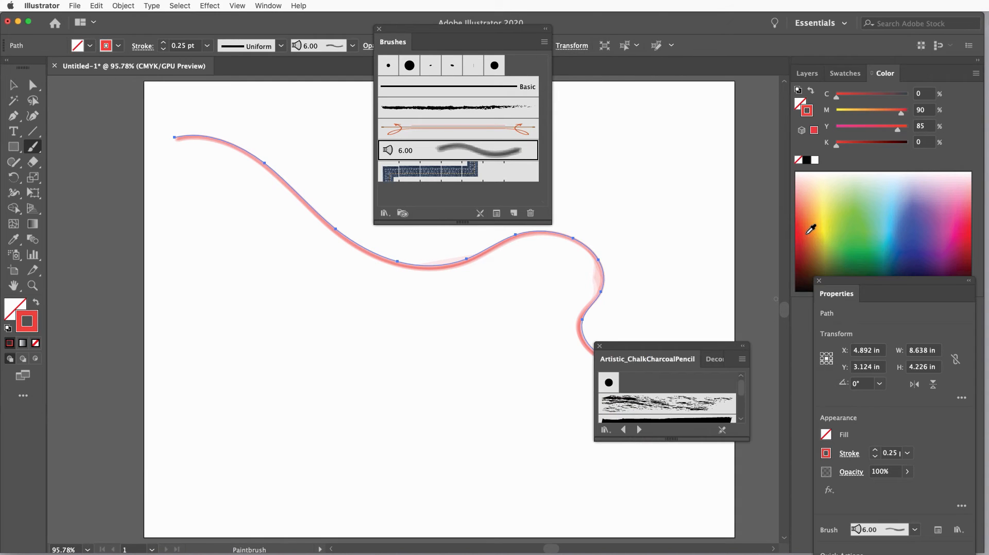
mouse_move(670, 347)
left_mouse_down()
mouse_move(686, 160)
mouse_move(700, 458)
left_mouse_up()
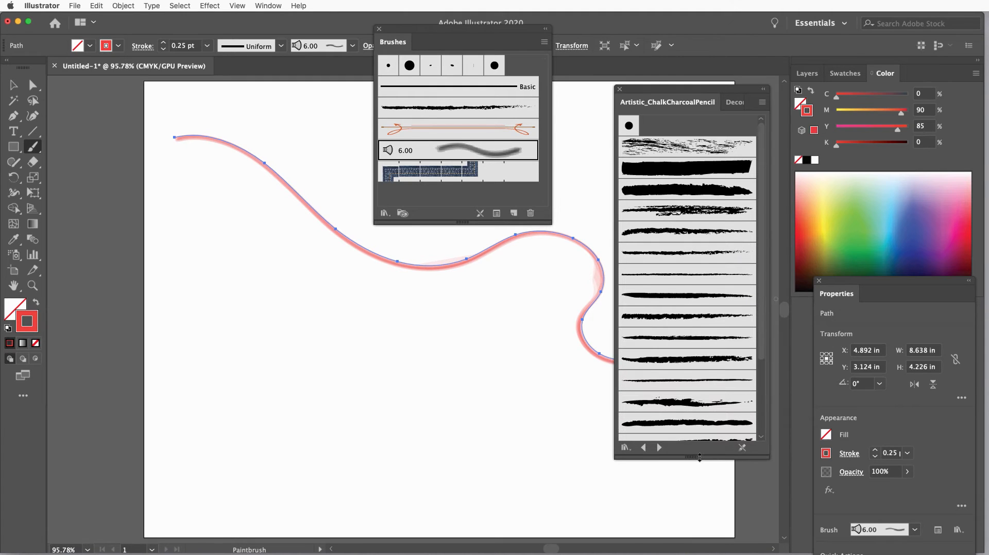
Apply three neighbouring charcoal brushes in turn to the wavy stroke, ending with the thick rough-edged one
left_click(666, 318)
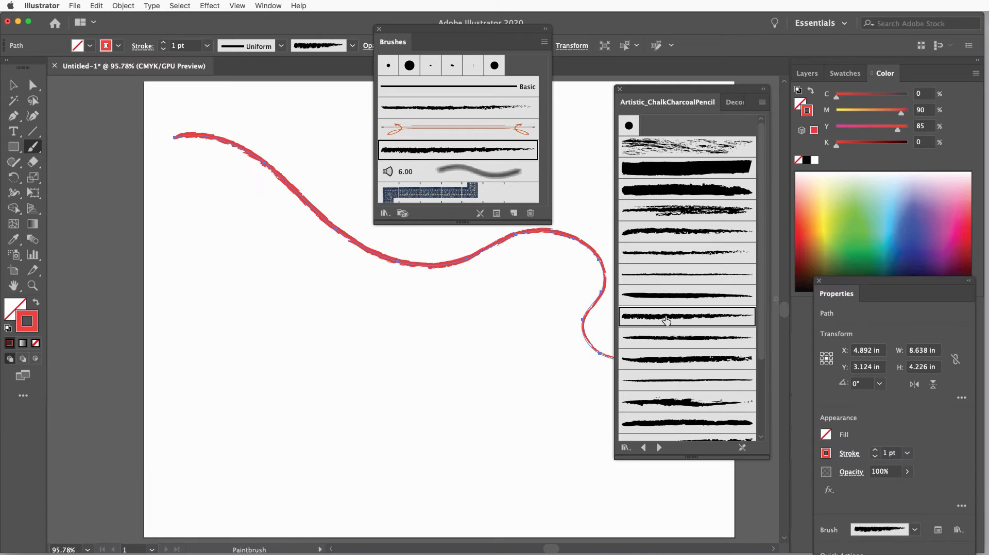
left_click(666, 339)
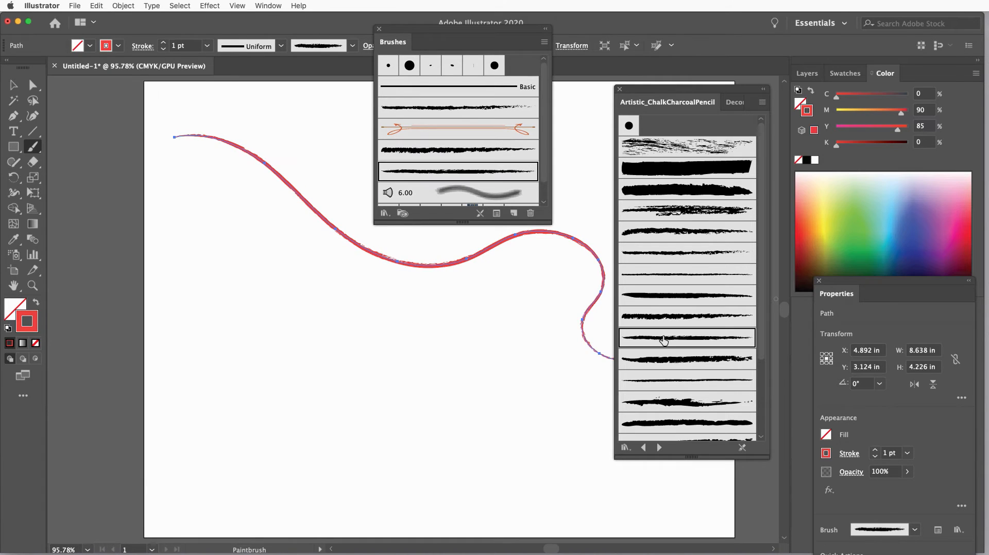
left_click(667, 360)
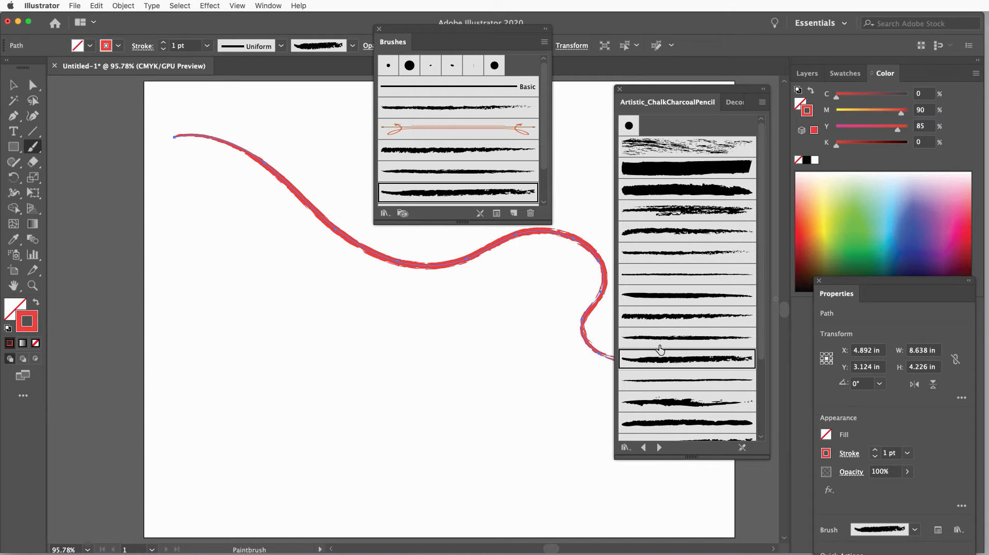
Lengthen the Brushes panel and the brush library panel, and switch the library to Artistic_Ink
left_click_drag(454, 223, 448, 403)
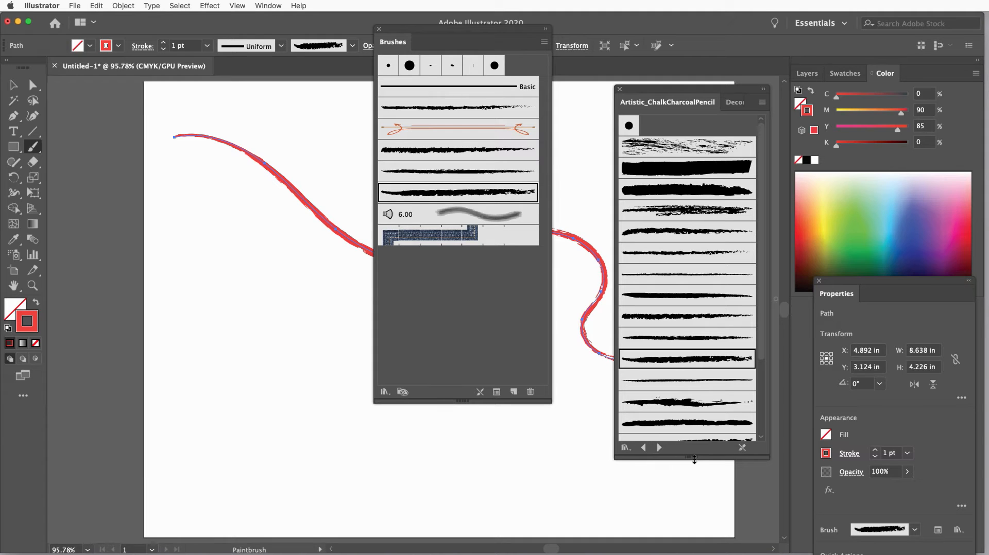
left_click_drag(695, 459, 693, 528)
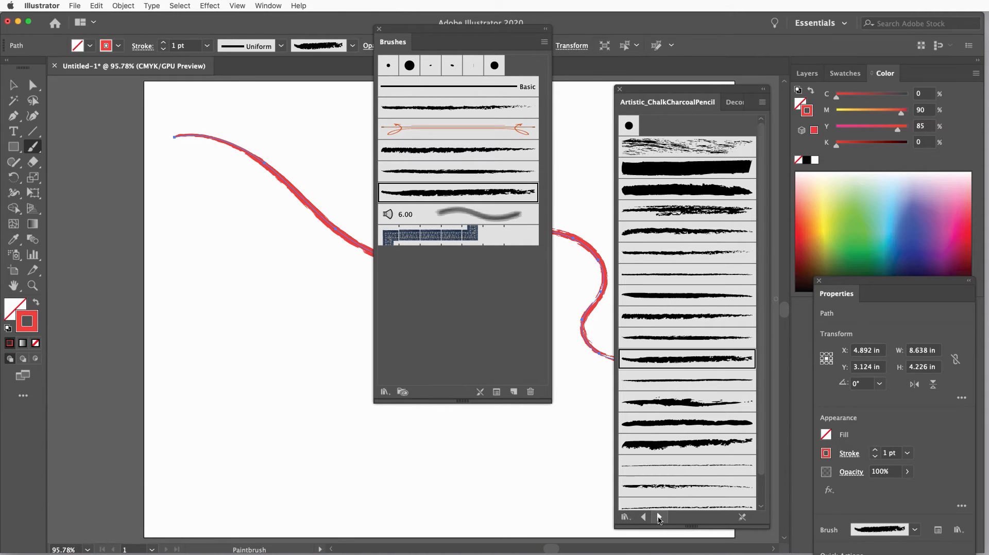
left_click(660, 518)
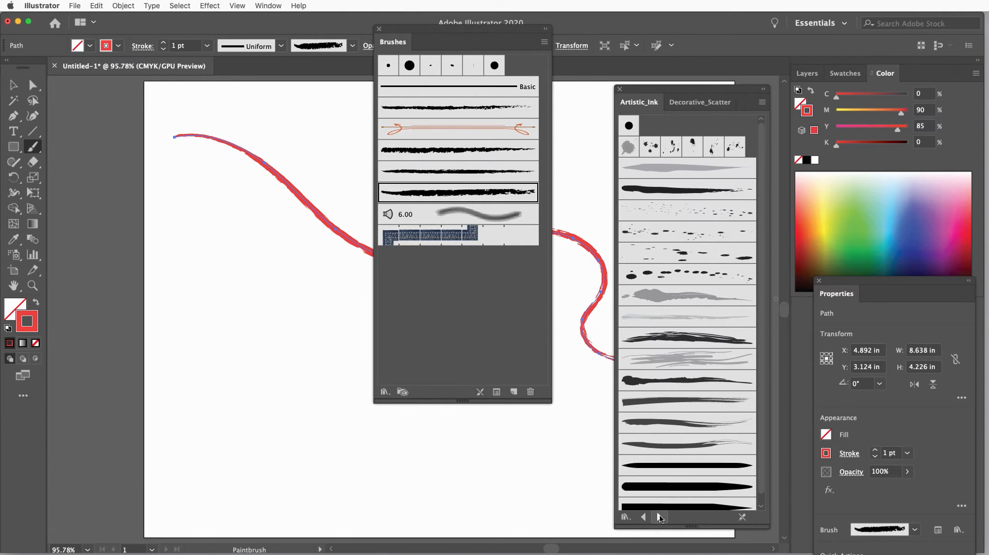
Apply the grey blot ink brush and then the loose multi-line ink brush to the stroke, and move the Brushes panel off the curve
left_click(685, 296)
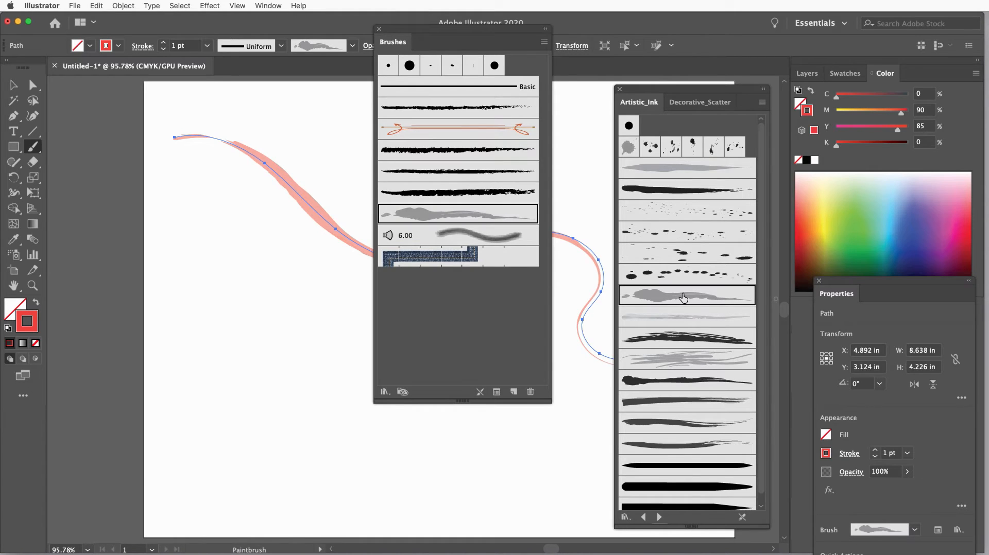
left_click(684, 359)
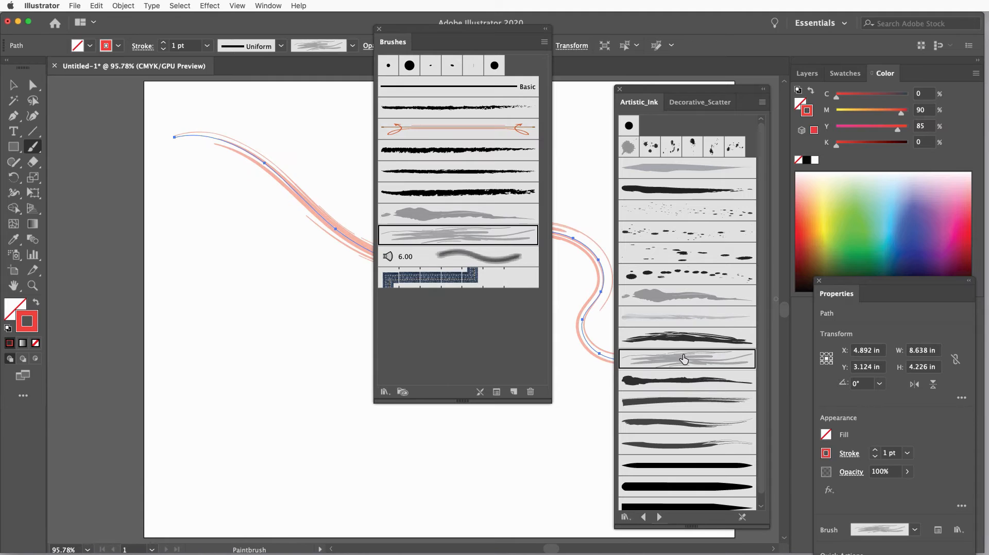
left_click_drag(387, 46, 138, 187)
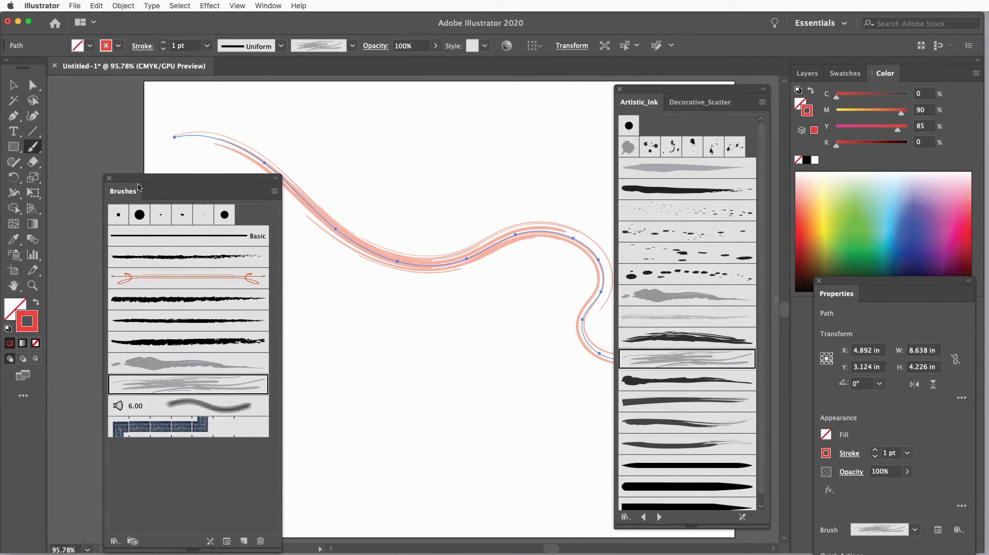
Move the Brushes panel further off the curve, and apply the faint thin ink brush followed by the fine ink spatter brush to the stroke
left_click_drag(201, 186, 163, 187)
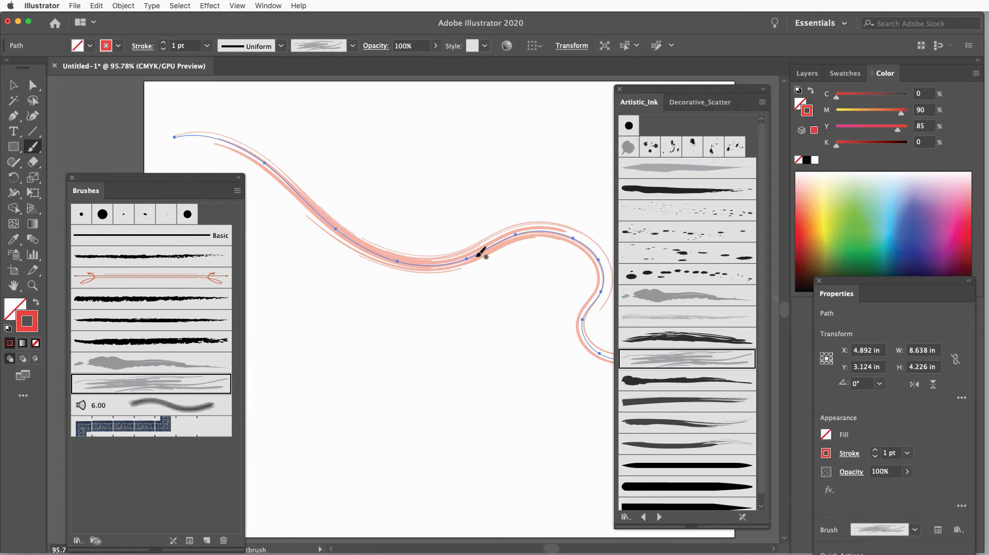
left_click(697, 321)
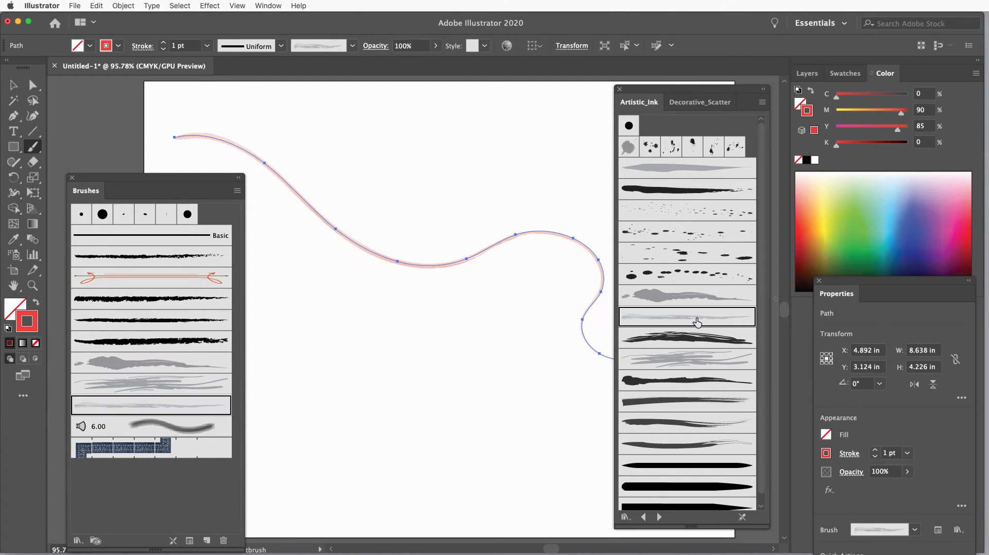
left_click(684, 211)
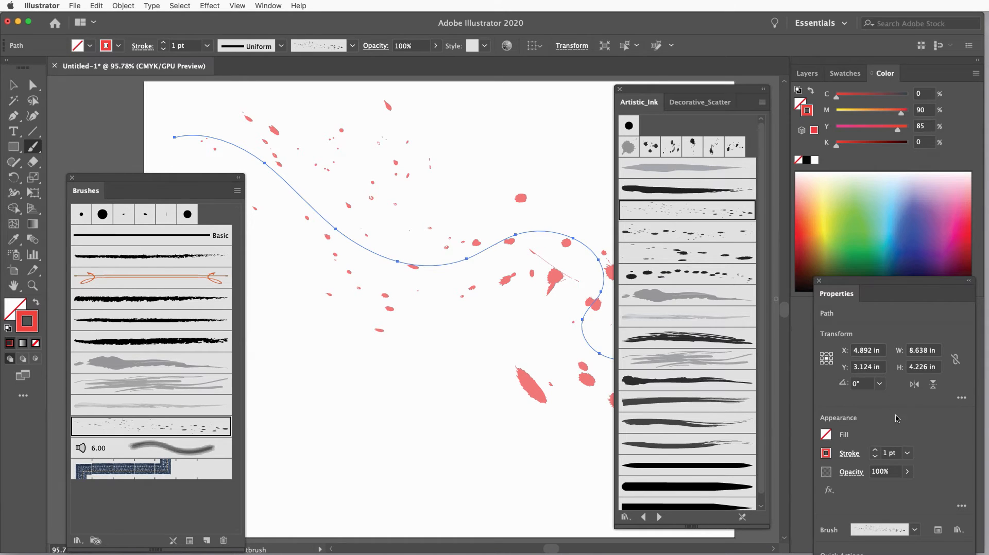
Try stroke weights of 0.25 pt and 0.025 pt on the spatter stroke, ending with 7 pt
left_click(908, 453)
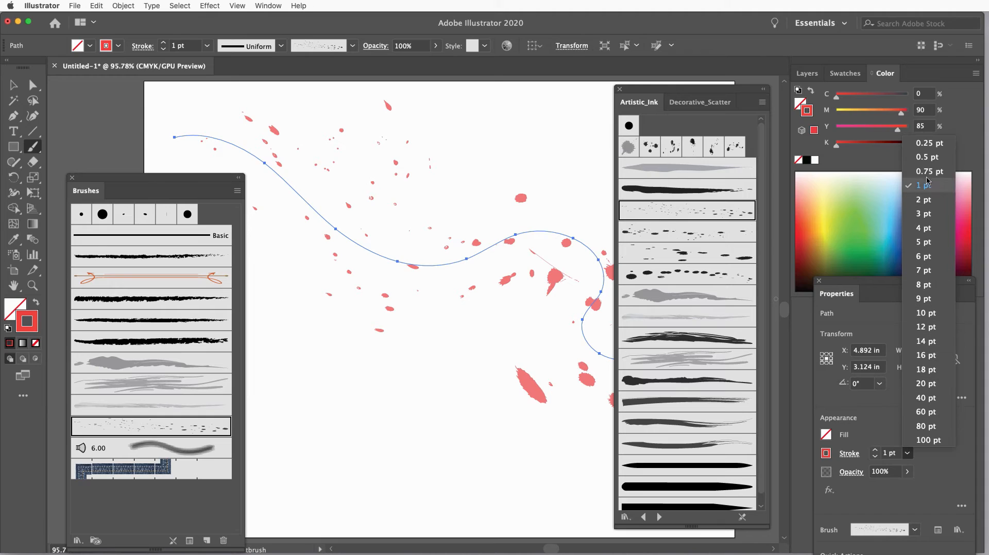
left_click(933, 144)
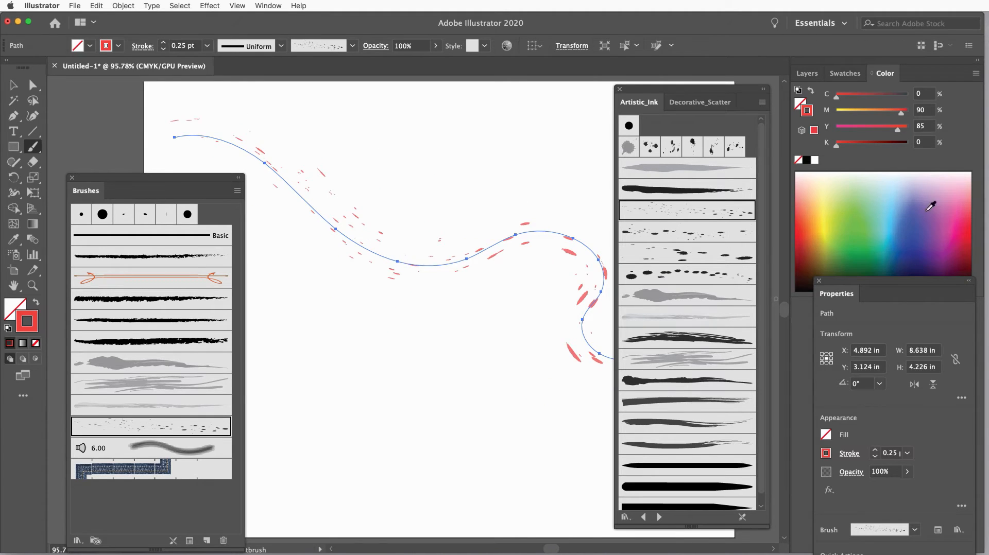
left_click(890, 454)
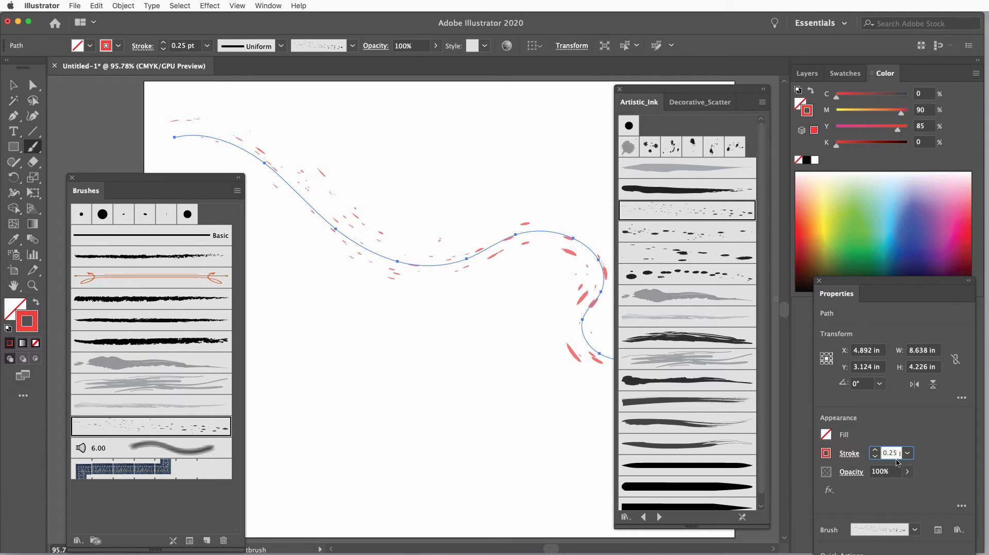
type("0")
key("Tab")
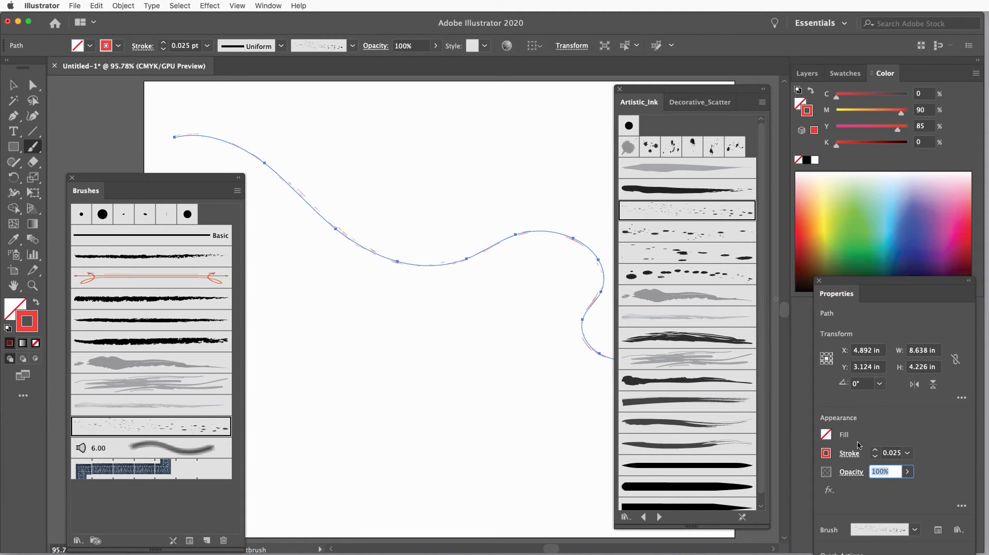
left_click(907, 454)
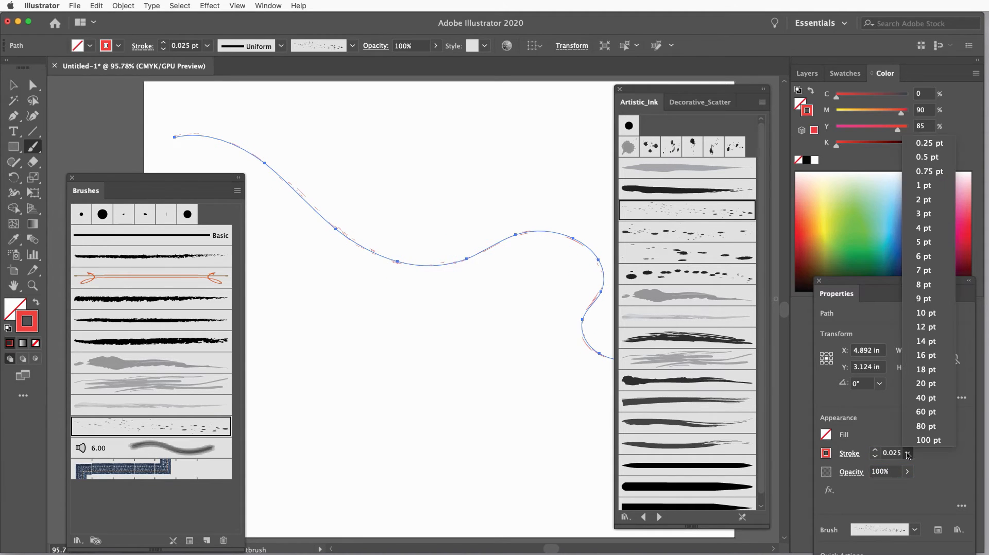
left_click(926, 271)
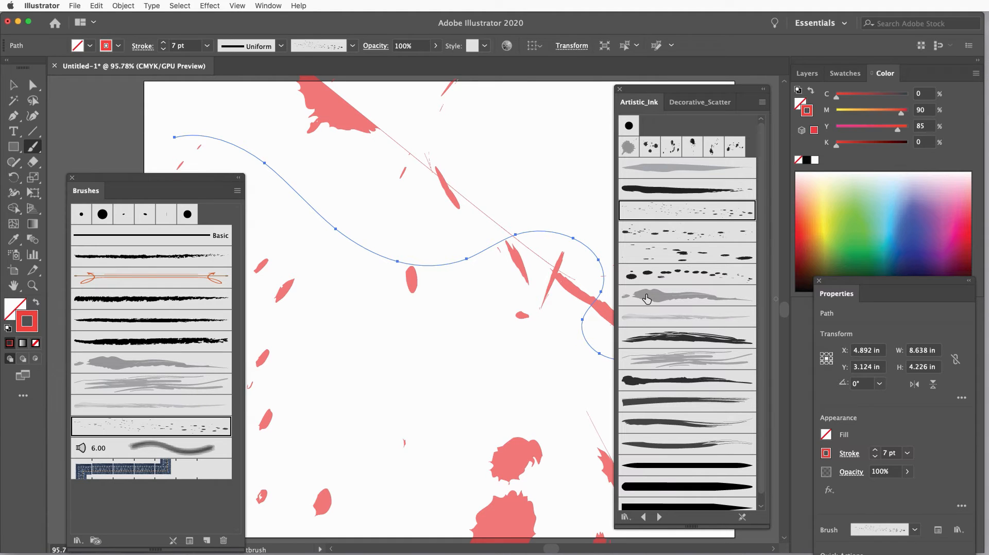
Switch the brush library to Artistic_Paintbrush and apply several of its brushes to the stroke, ending with Dry Brush 7
left_click(660, 517)
left_click(668, 340)
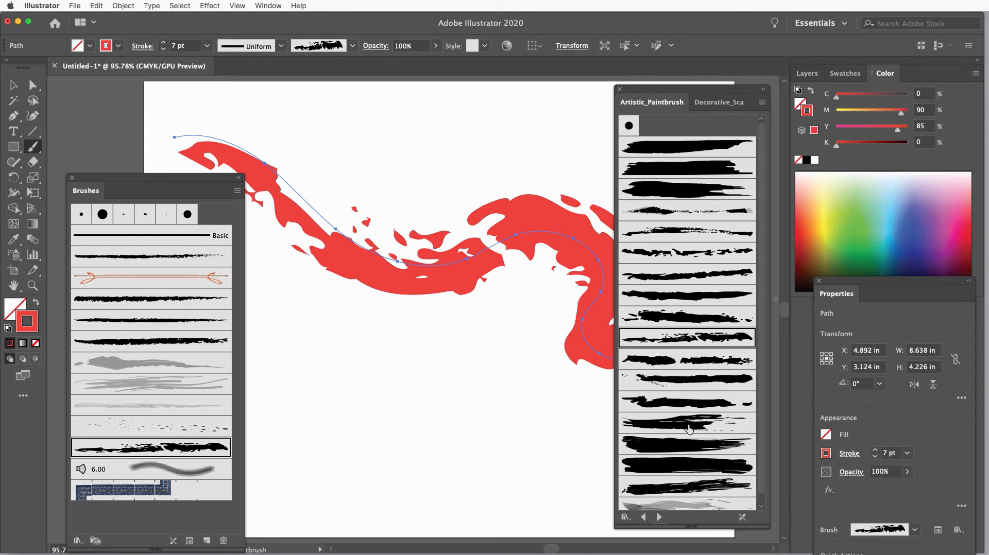
left_click(687, 444)
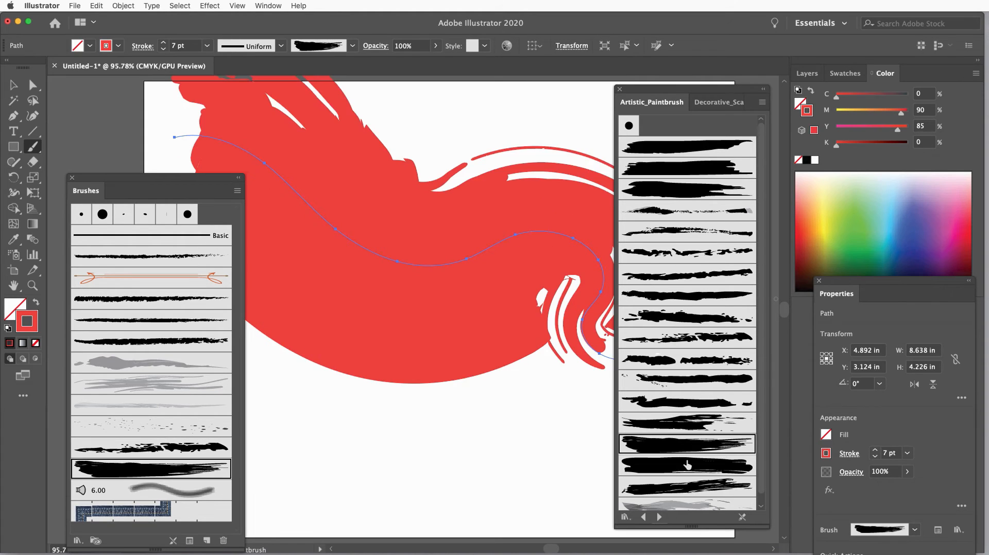
left_click(687, 465)
left_click(688, 499)
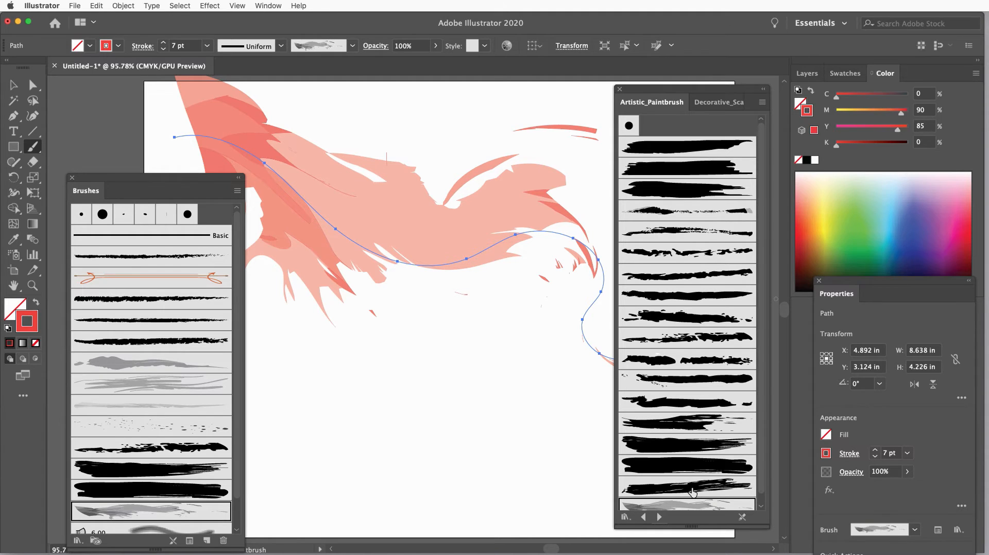
left_click(690, 339)
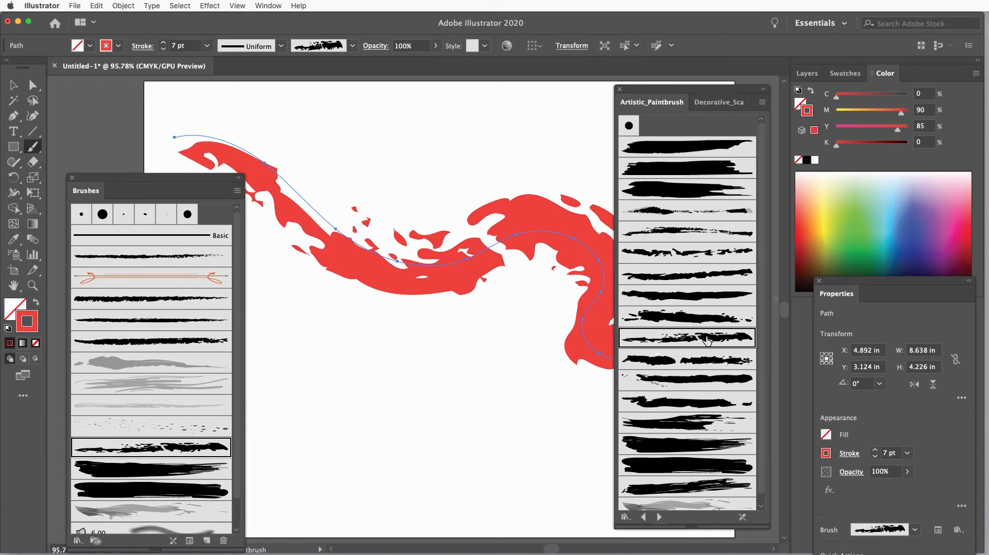
Show the Artistic_Paintbrush library as a named list and return it to thumbnails
left_click(762, 102)
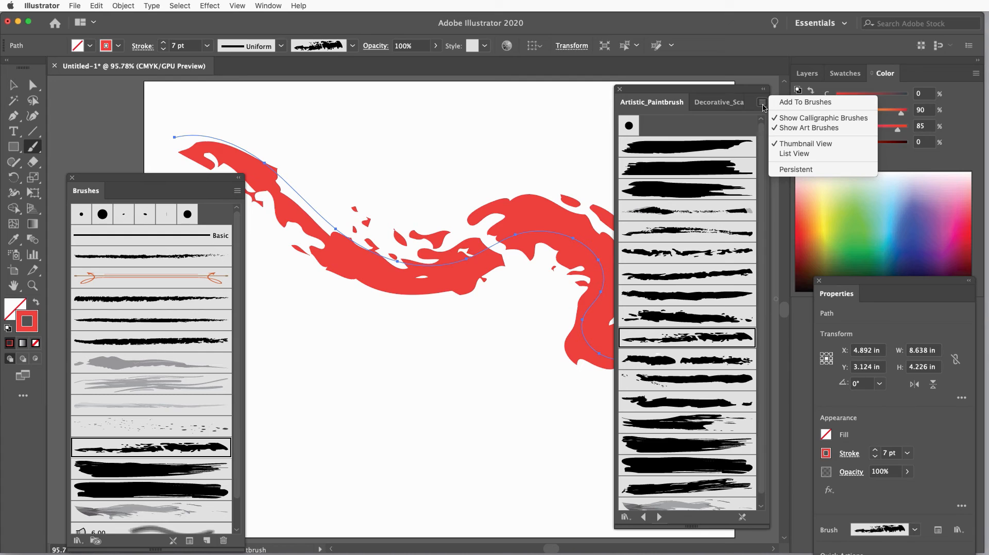
left_click(794, 154)
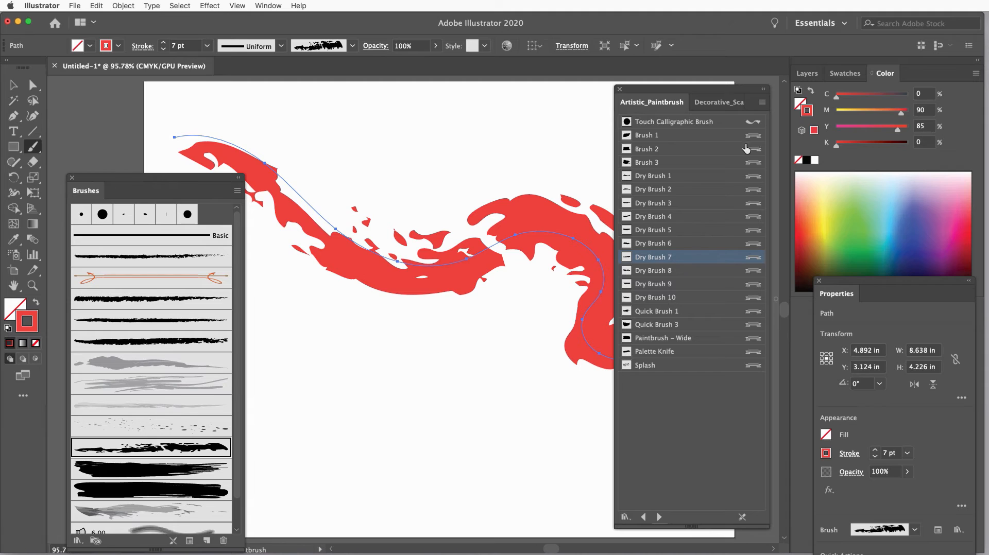
left_click(763, 102)
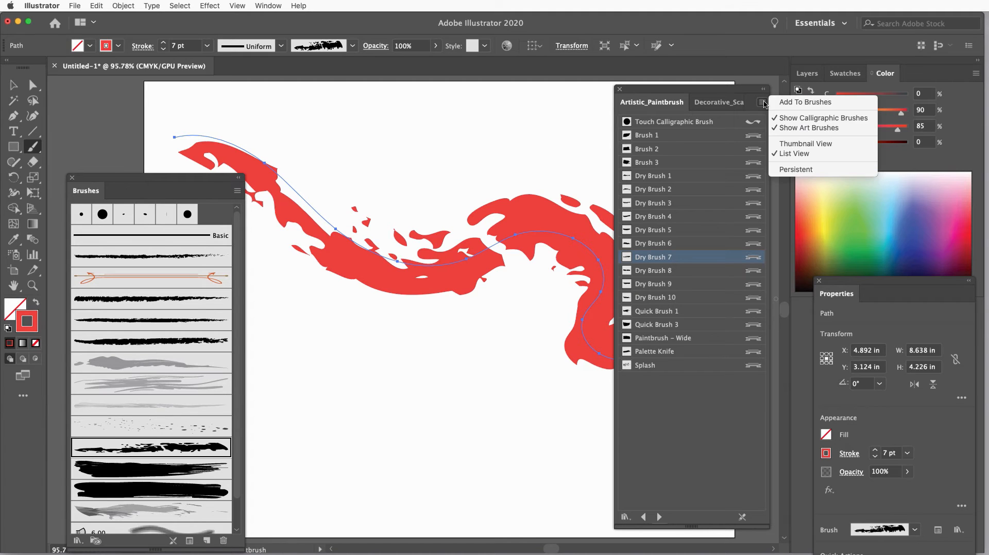
left_click(788, 144)
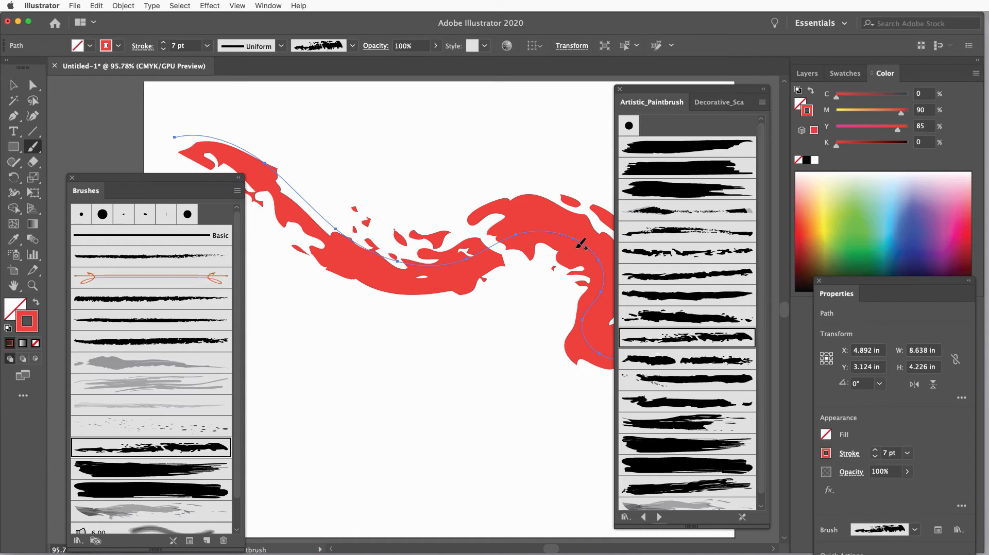
Recolour the front copy of the red brush stroke green and set its weight to 5 pt
left_click(859, 236)
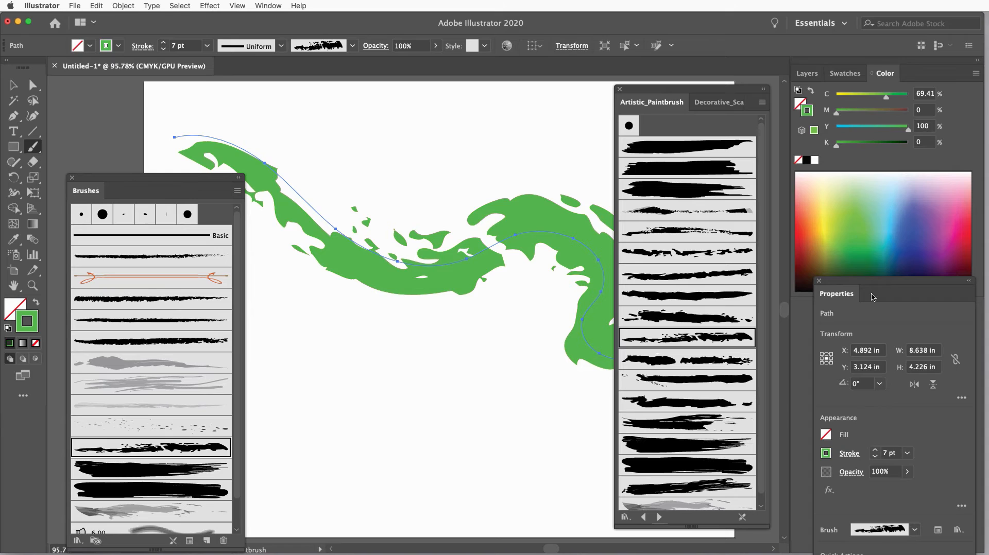
left_click(876, 457)
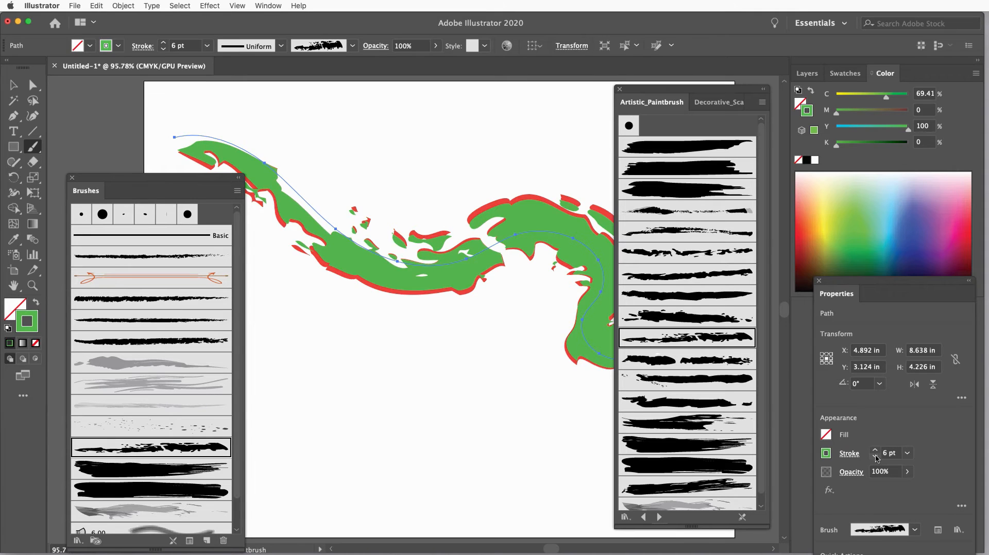
left_click(876, 457)
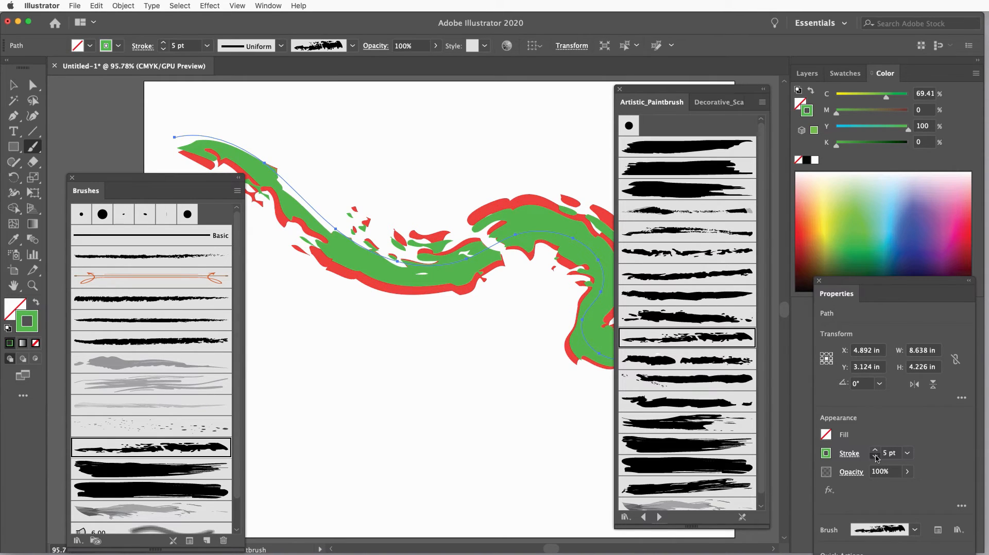
left_click(876, 457)
left_click(875, 448)
Move both brush panels clear of the artwork and draw a curved, horn-like outline with a notched end below the brush stroke using the Pen tool
left_click_drag(681, 85, 746, 90)
left_click_drag(210, 178, 179, 167)
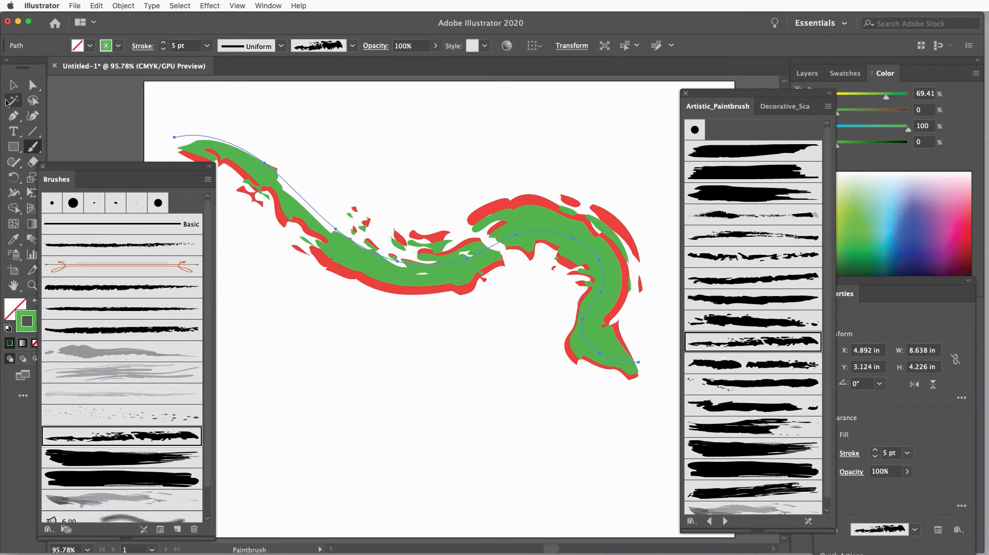
left_click(13, 116)
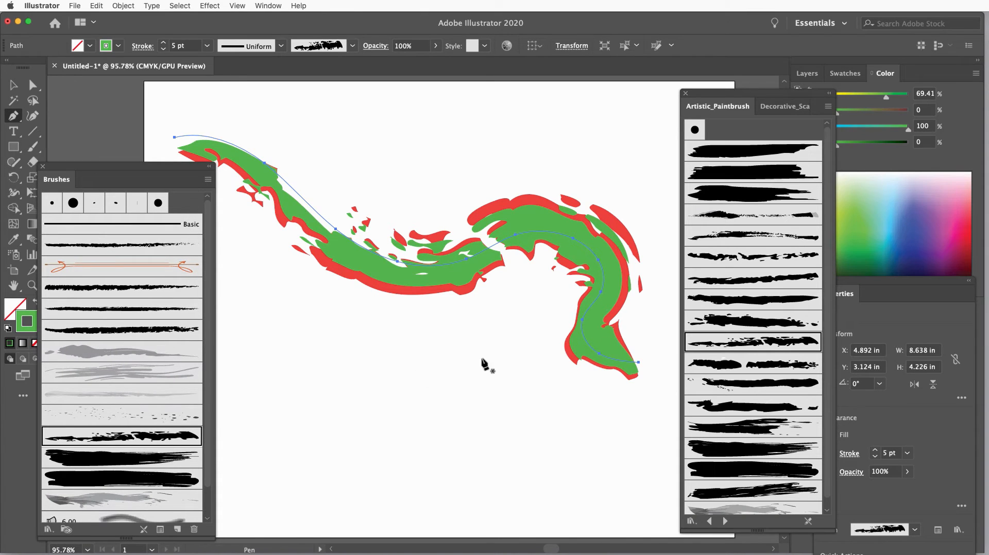
left_click_drag(513, 374, 483, 343)
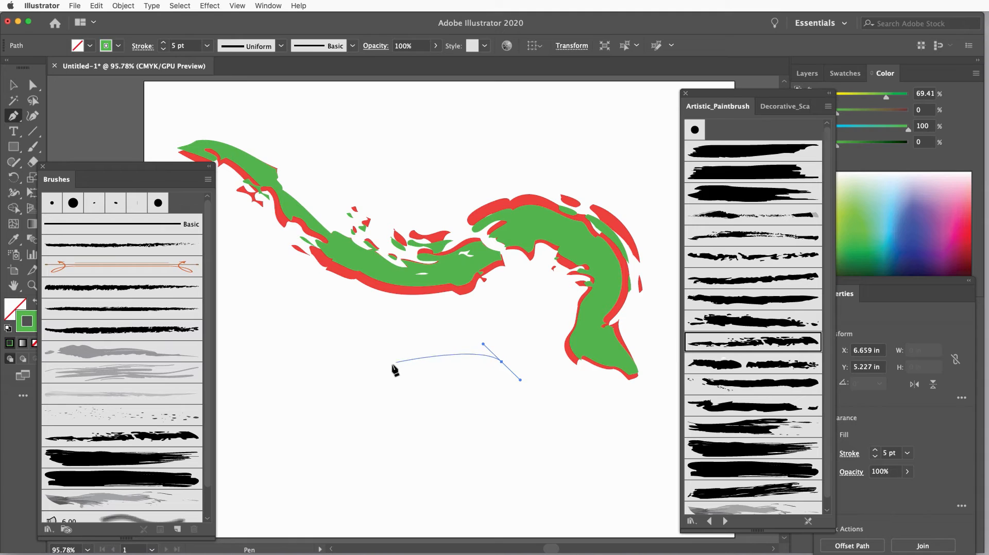
left_click_drag(391, 365, 374, 385)
left_click_drag(334, 421, 296, 425)
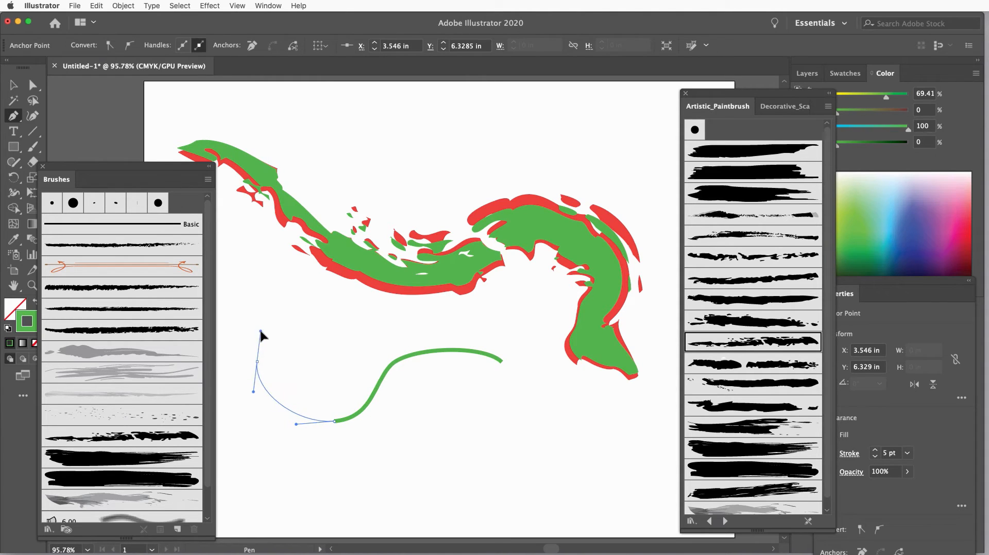
left_click_drag(257, 362, 261, 331)
left_click(257, 363)
left_click_drag(247, 436, 269, 474)
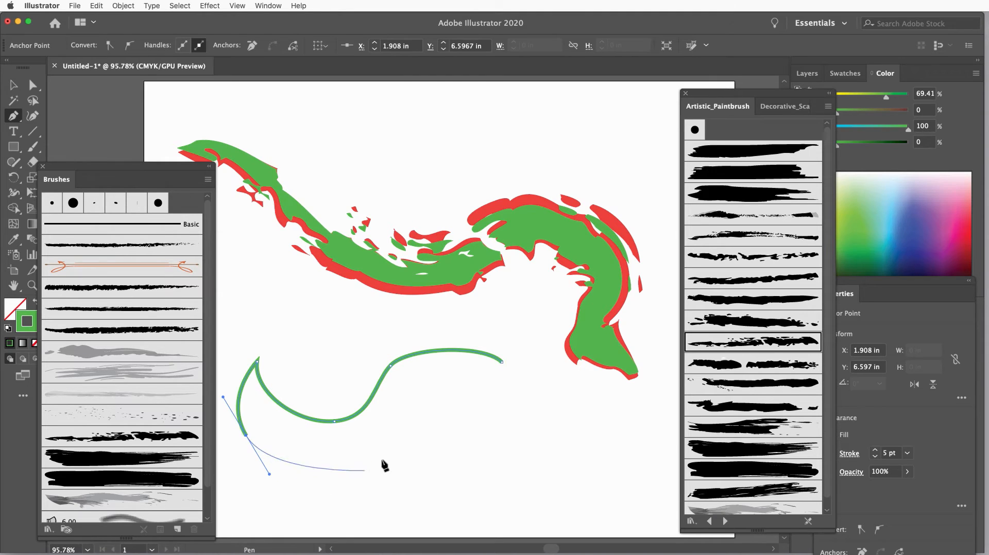
left_click_drag(383, 445, 415, 404)
left_click_drag(493, 387, 551, 406)
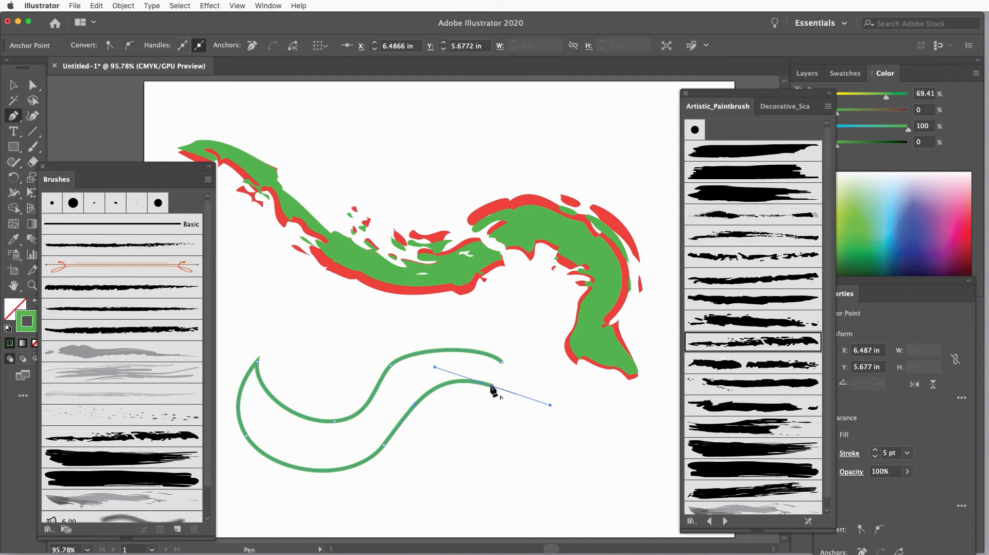
left_click_drag(462, 366, 478, 367)
left_click(502, 362)
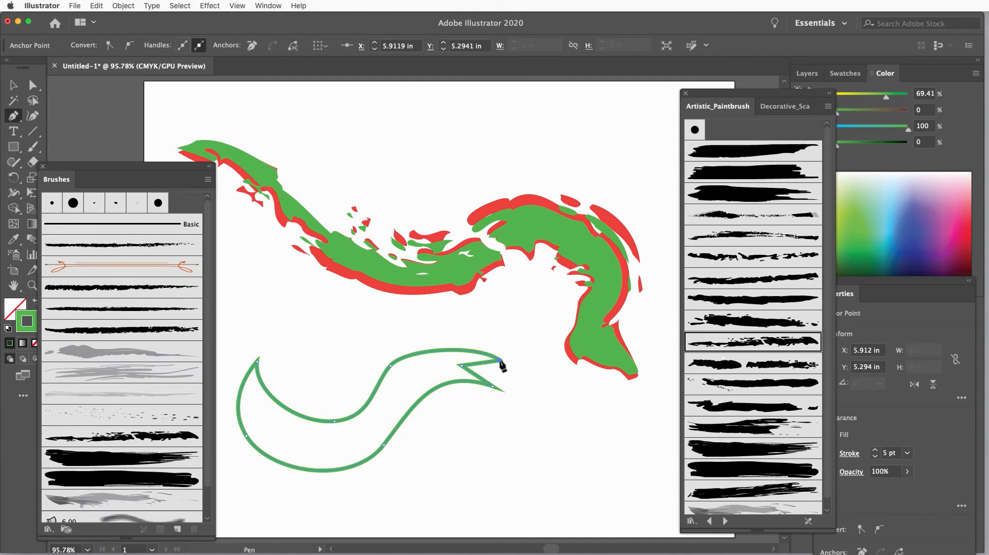
Switch the library to Artistic_ScrollPen in list view and apply Scroll Pen 7, Scroll Pen 2 and finally Scroll Pen 1 to the pen-drawn outline
left_click(726, 521)
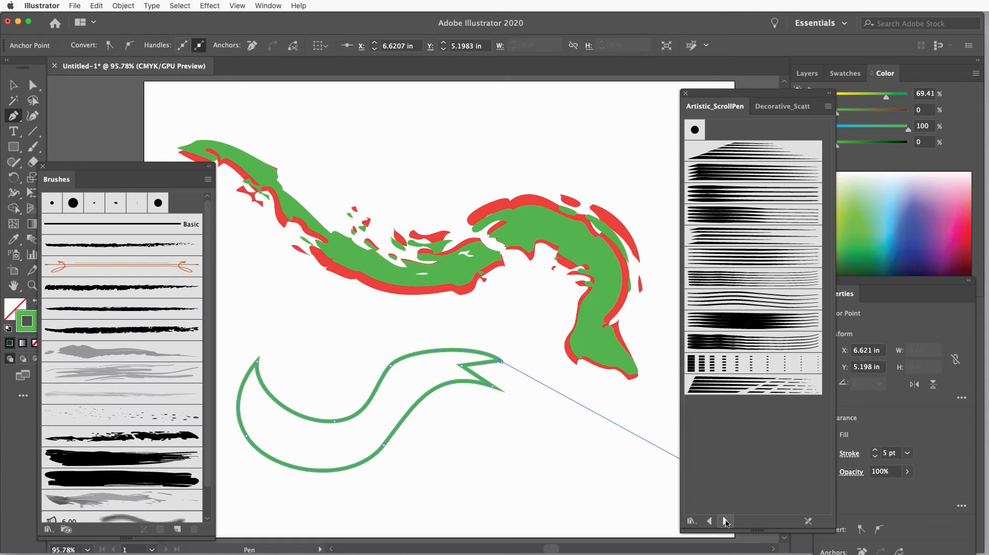
left_click(742, 285)
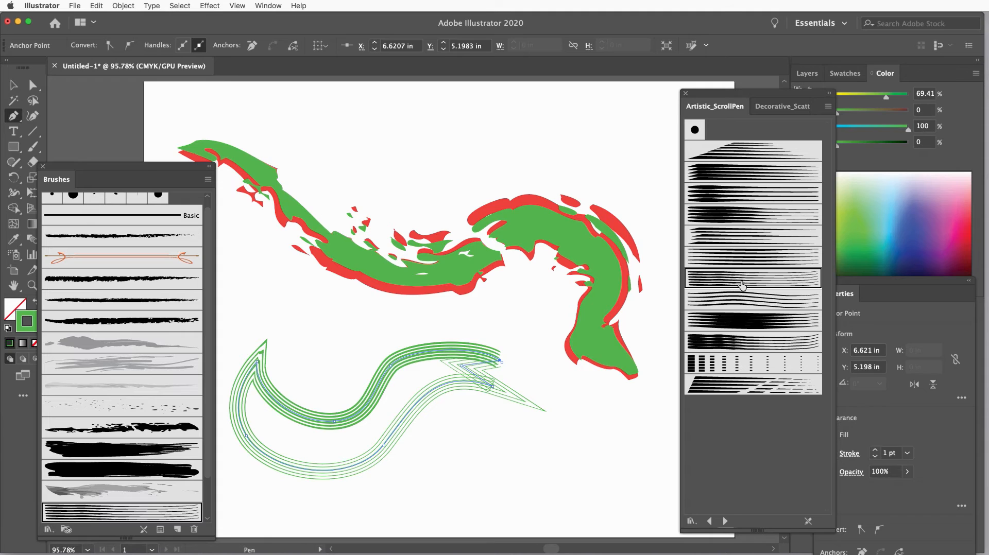
left_click(831, 107)
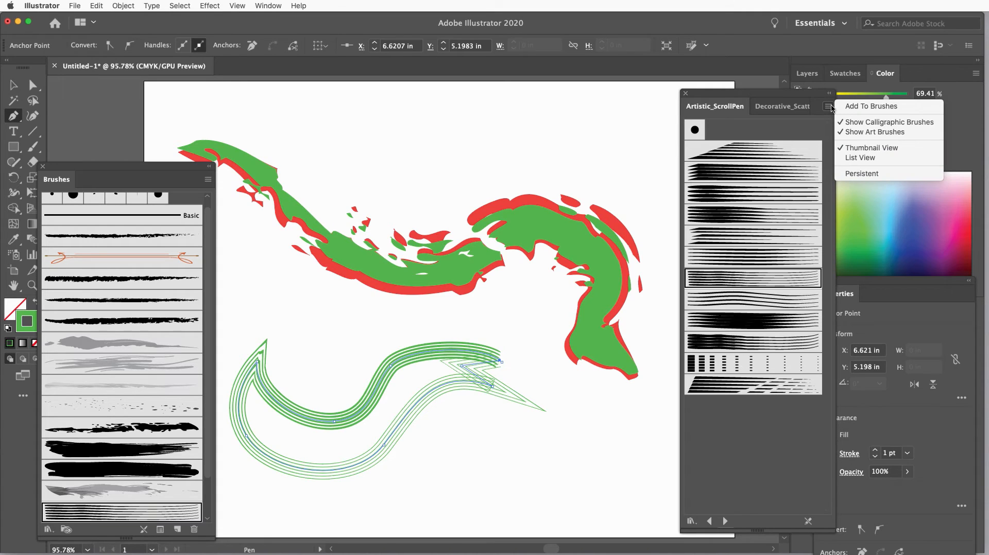
left_click(860, 157)
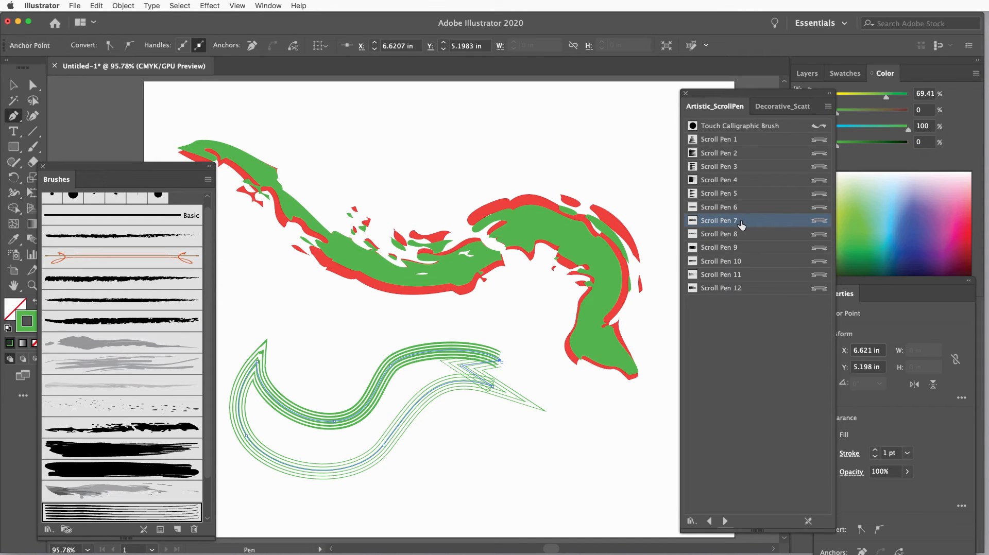
left_click(731, 155)
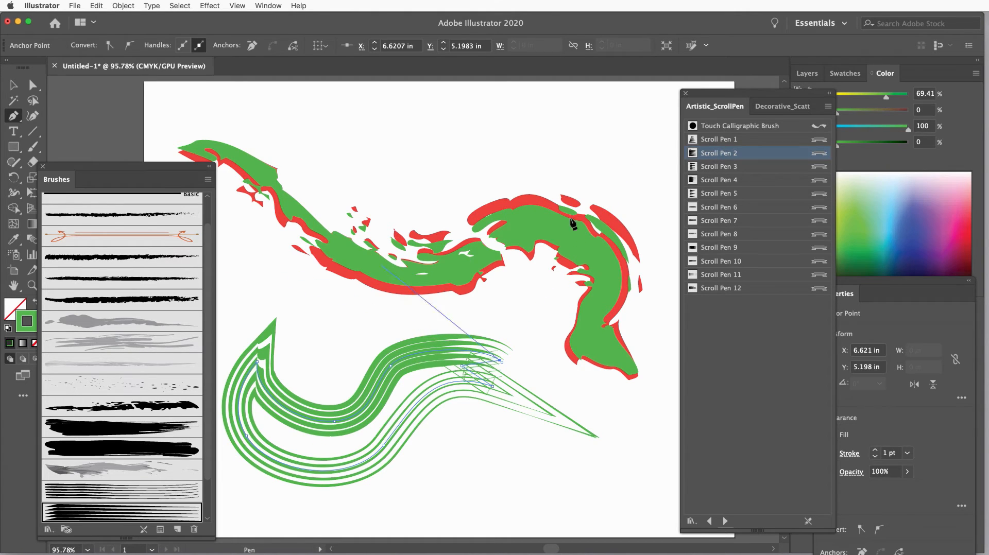
left_click(712, 139)
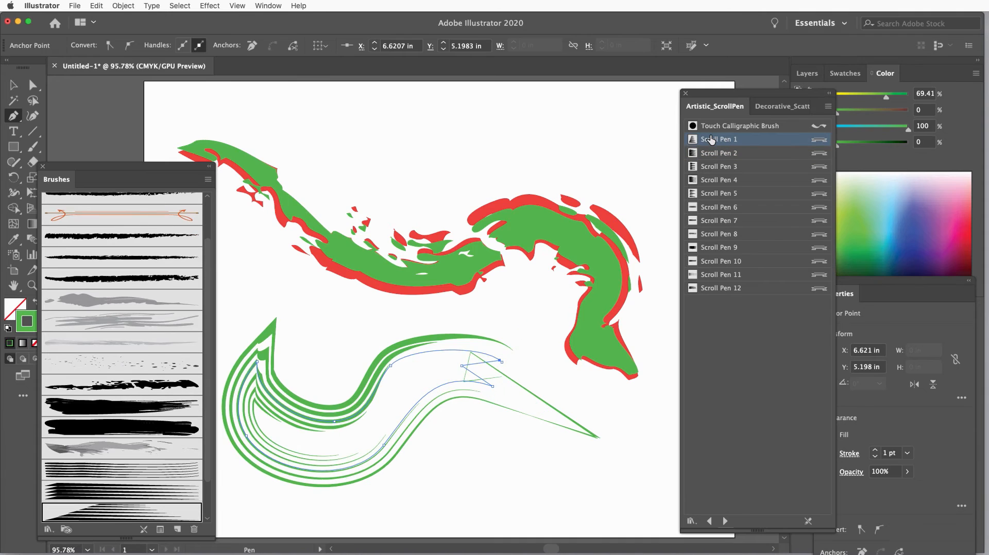
Recolour the outline blue and paste a copy of its notched-end segment in front
left_click(908, 233)
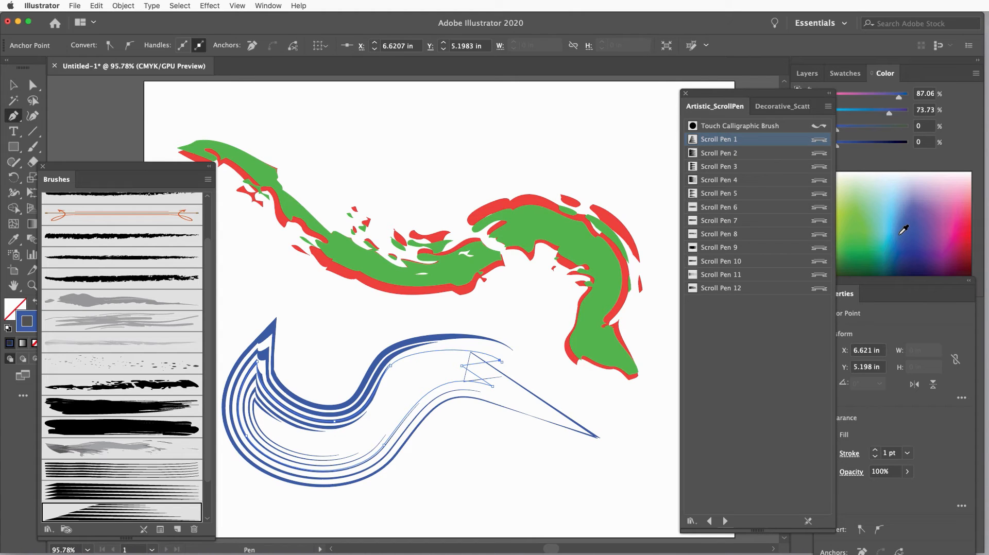
key("super+f")
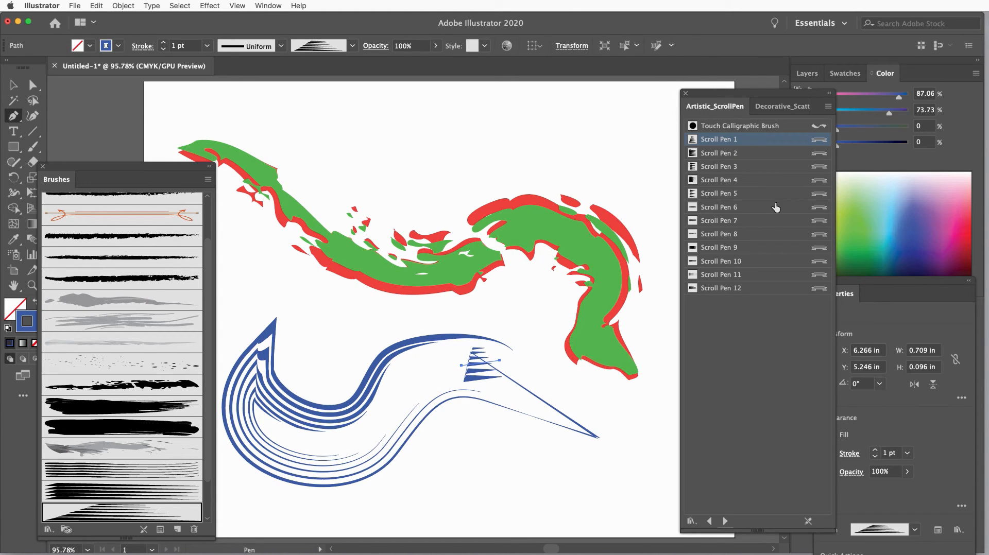
Apply the Scroll Pen 4 brush to the front copy of the notched-end segment and recolour its stroke purple
left_click(708, 181)
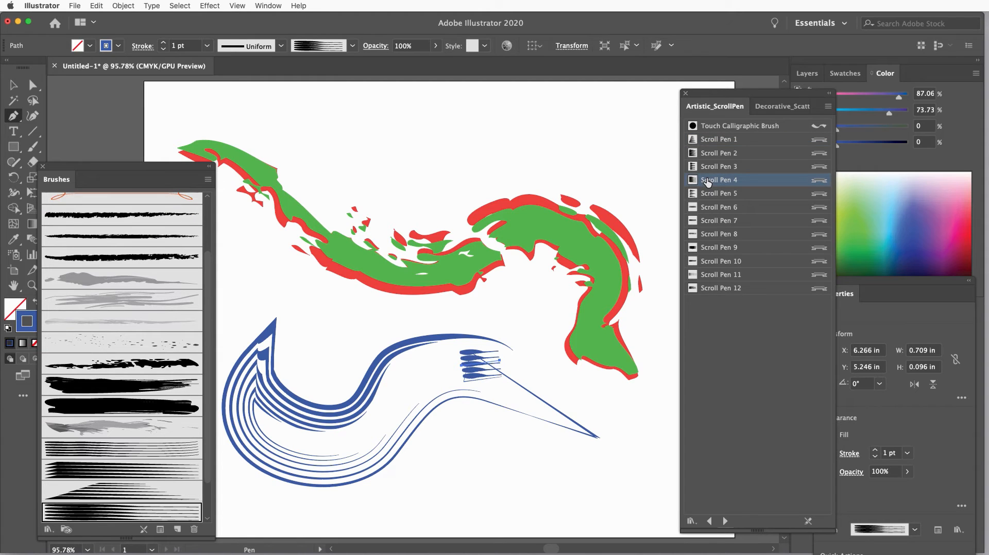
left_click(944, 225)
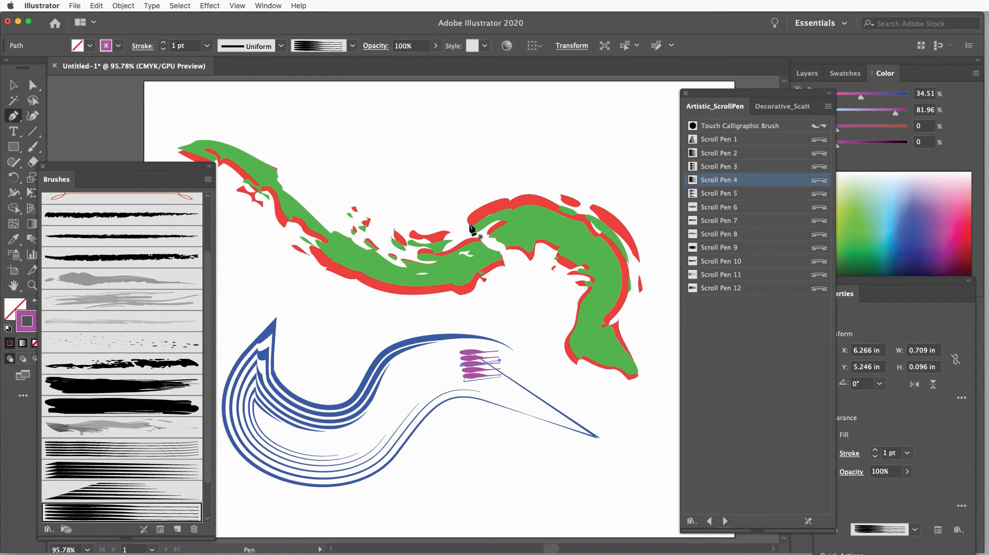
Switch the brush library to Artistic_Watercolor and delete all the artwork on the artboard
left_click(20, 87)
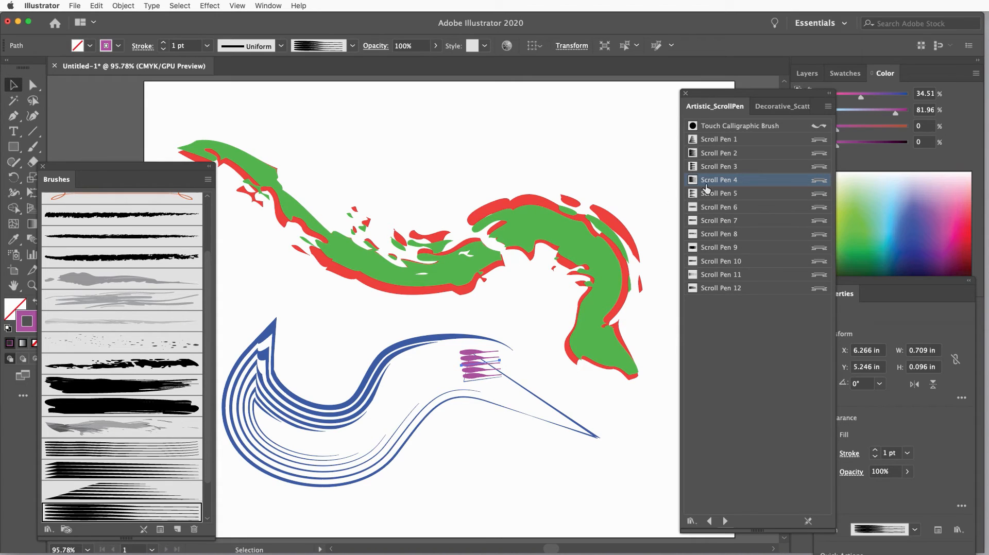
left_click(725, 521)
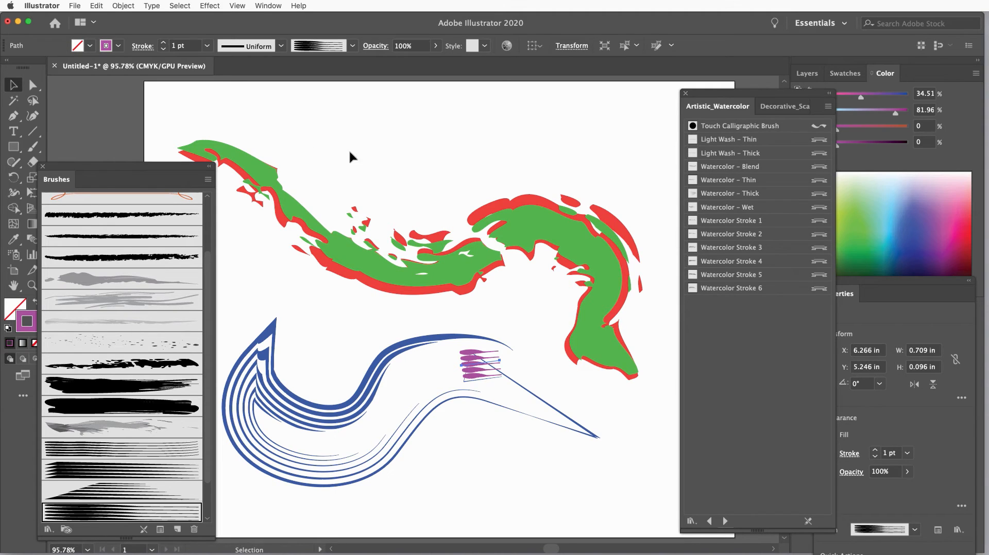
mouse_move(376, 160)
left_mouse_down()
mouse_move(437, 296)
mouse_move(544, 437)
left_mouse_up()
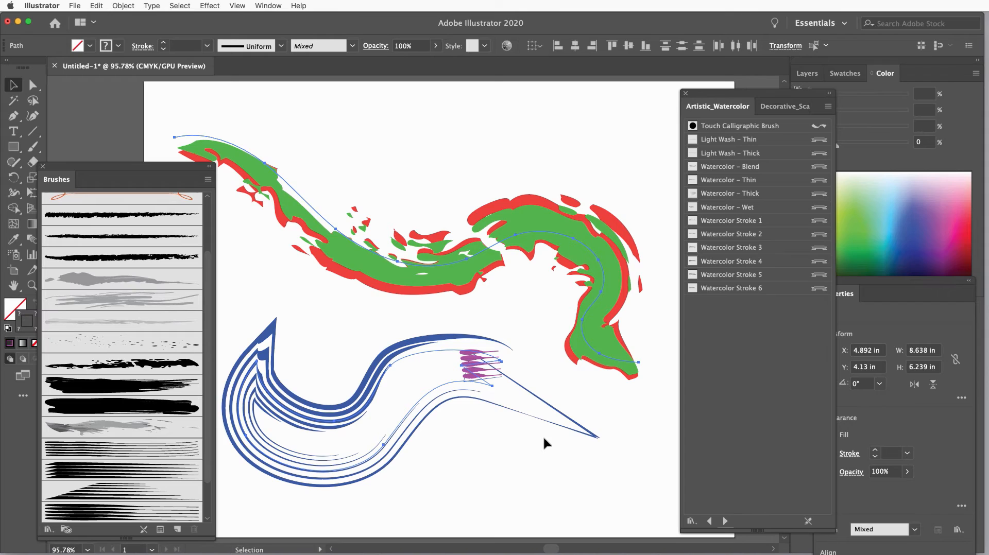
key("Delete")
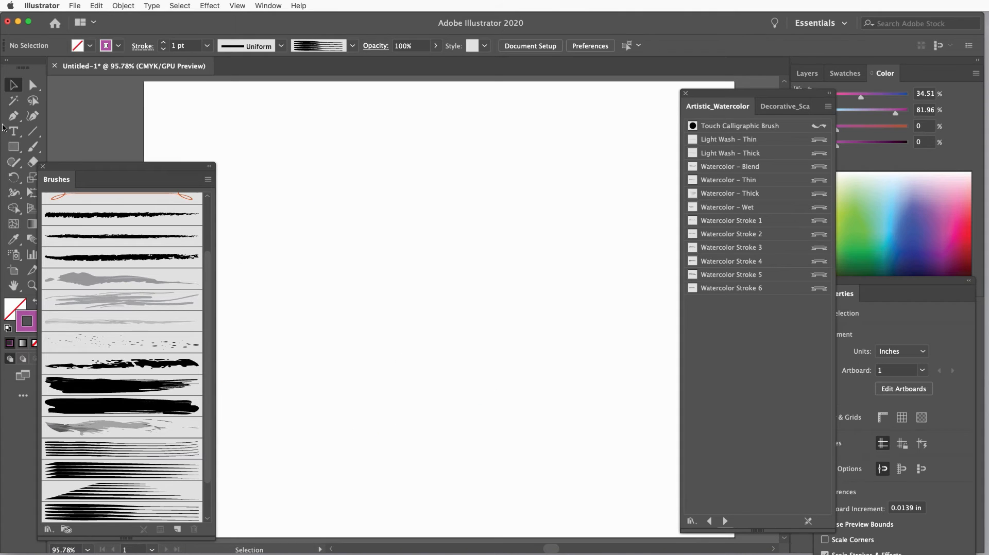
Draw a rectangle about 3.64 by 4.33 in near the middle of the artboard and apply the Watercolor - Thick brush to it
left_click(14, 147)
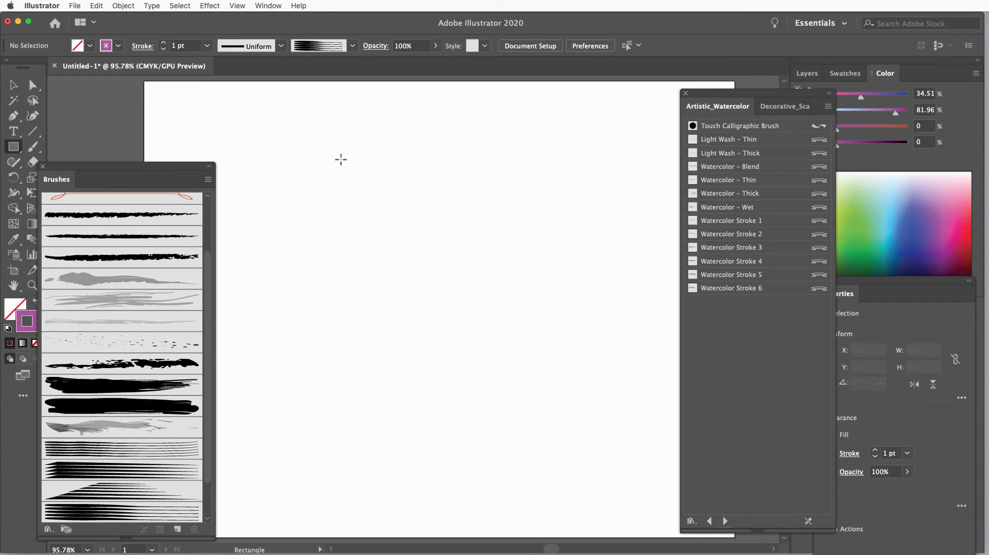
left_click_drag(337, 159, 532, 391)
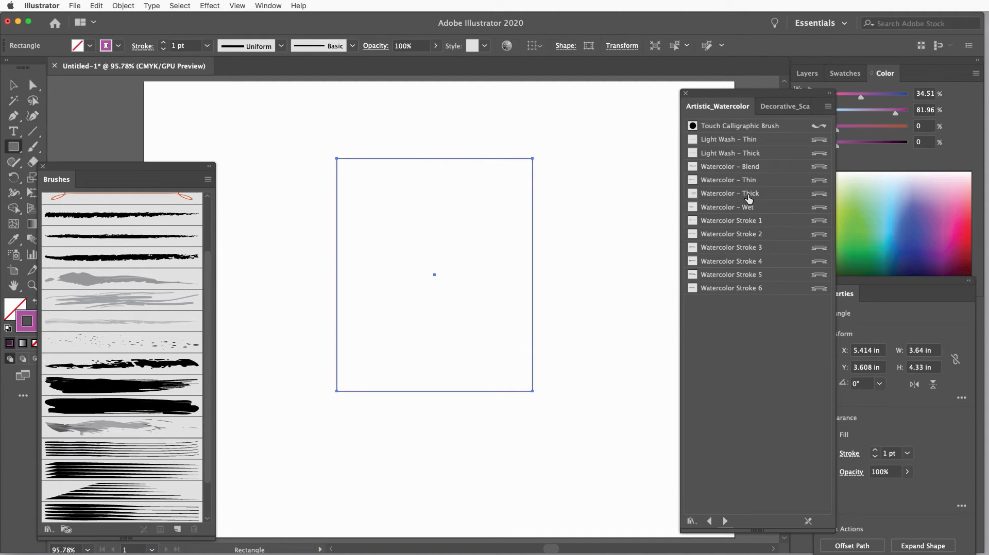
left_click(749, 196)
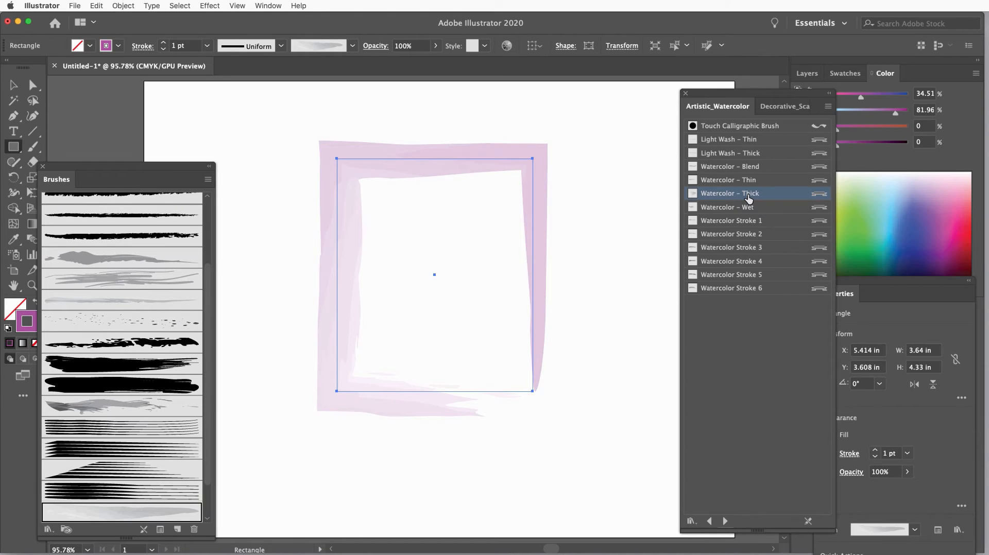
Set the rectangle's stroke weight to 0.5 pt and apply Watercolor Stroke 3, followed by Watercolor Stroke 4
left_click(908, 455)
left_click(934, 158)
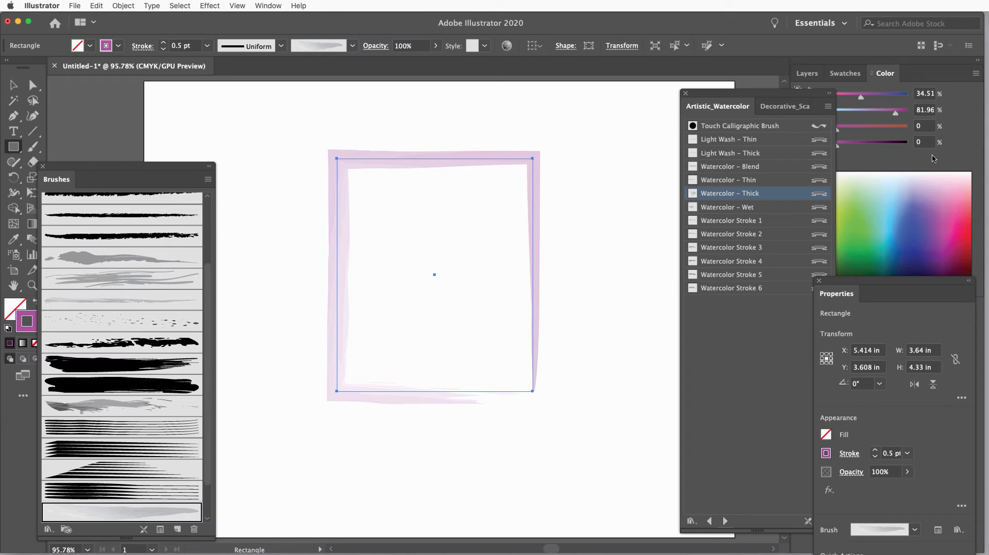
left_click(740, 250)
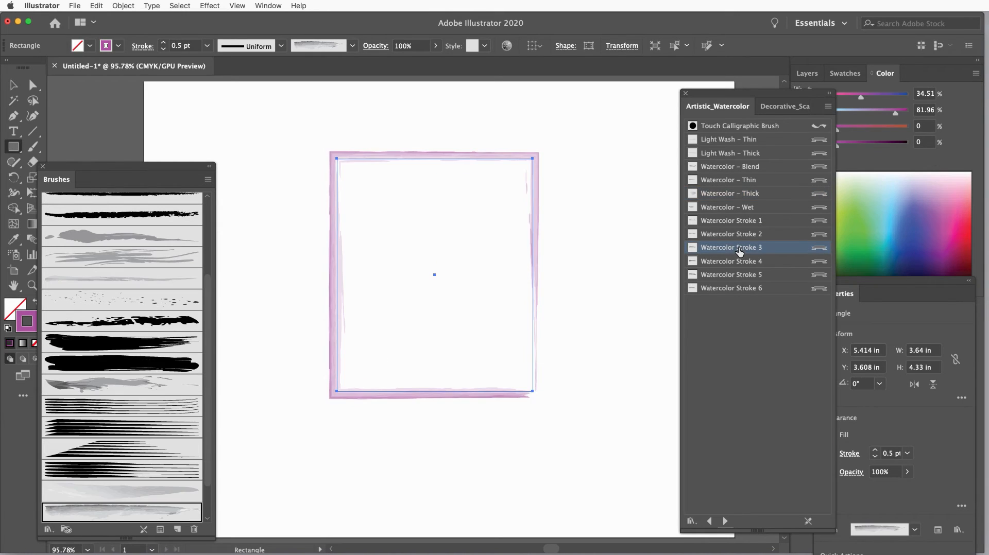
left_click(739, 263)
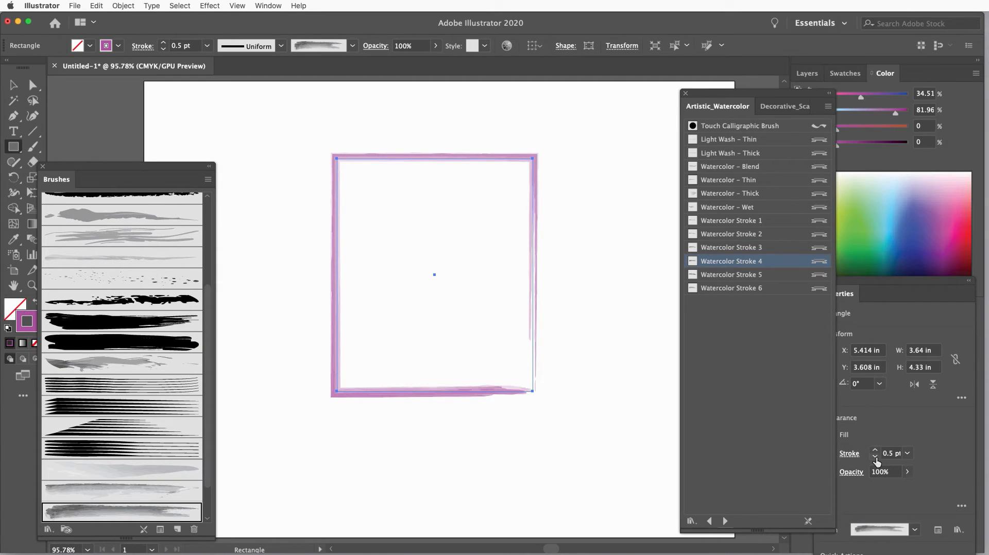
Move the brush library clear of the colour controls and switch it to Borders_Dashed in thumbnail view
left_click_drag(756, 97, 710, 93)
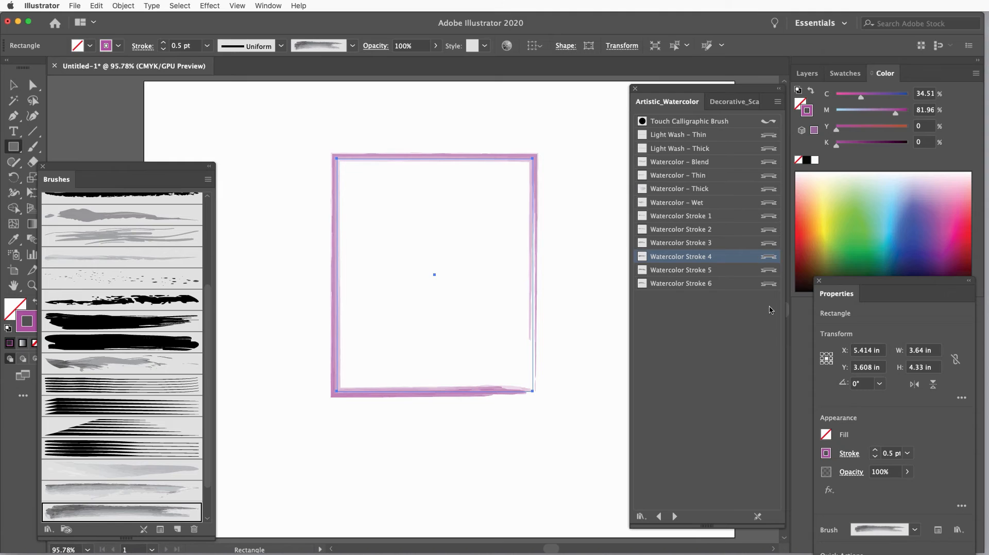
left_click(674, 517)
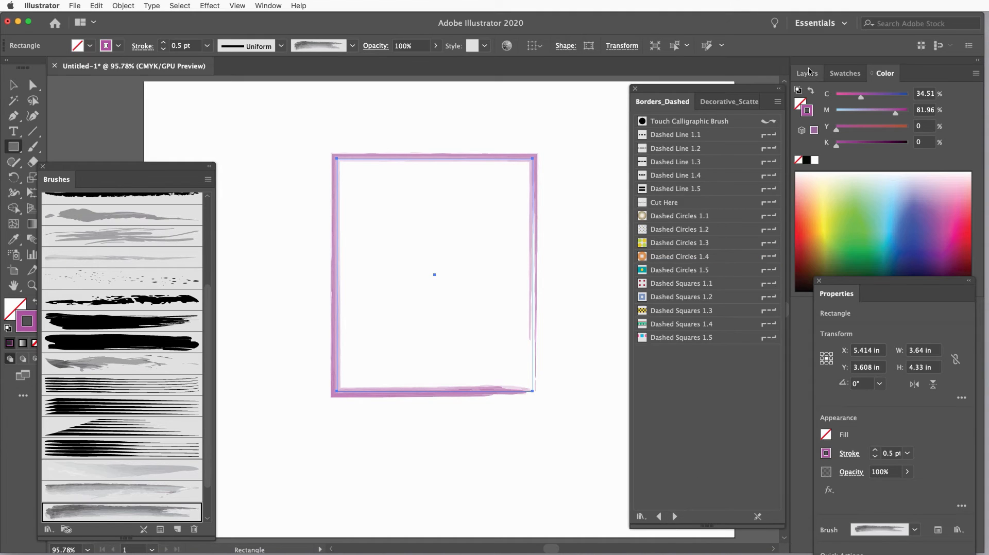
left_click(778, 103)
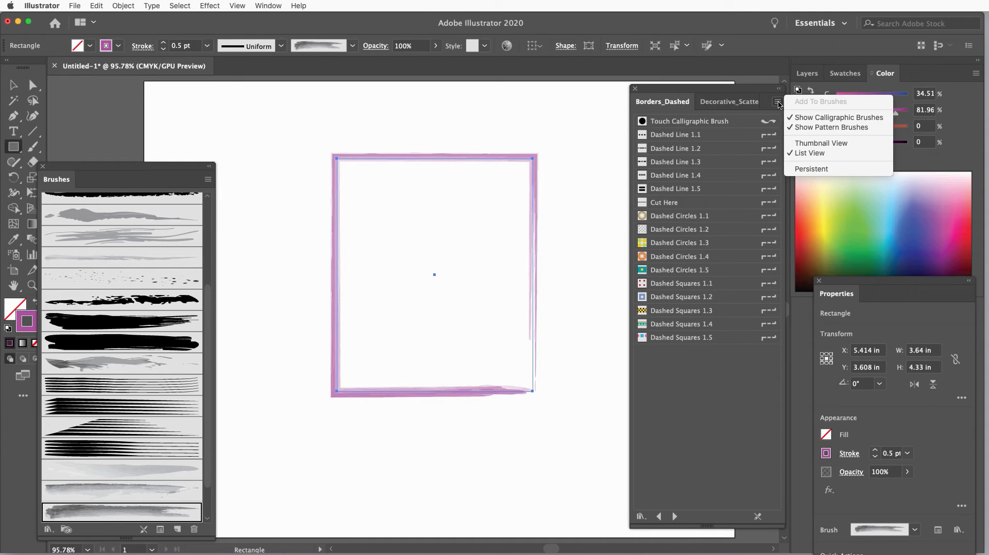
left_click(808, 144)
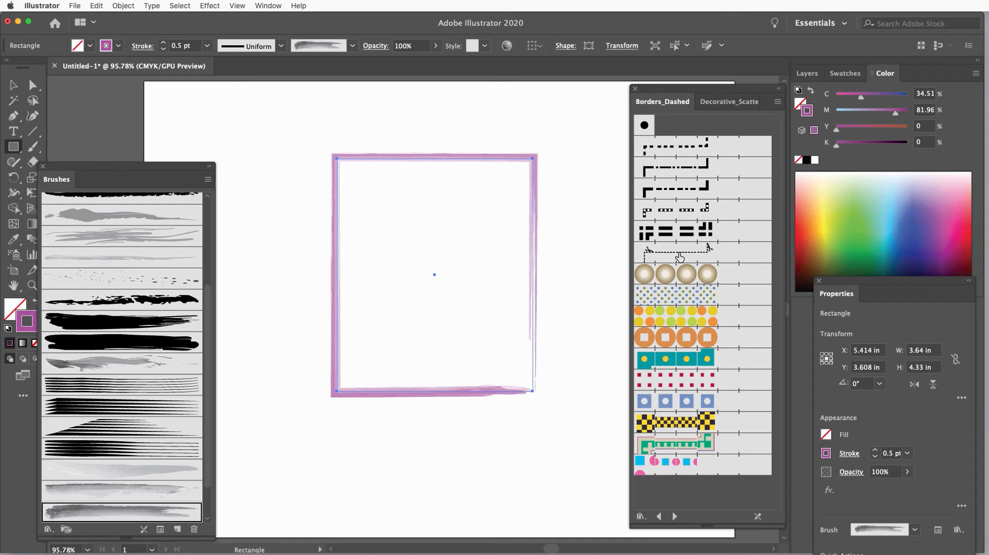
Apply Dashed Circles 1.1, 1.2 and finally 1.3 to the rectangle and set its stroke weight to 4 pt
left_click(684, 274)
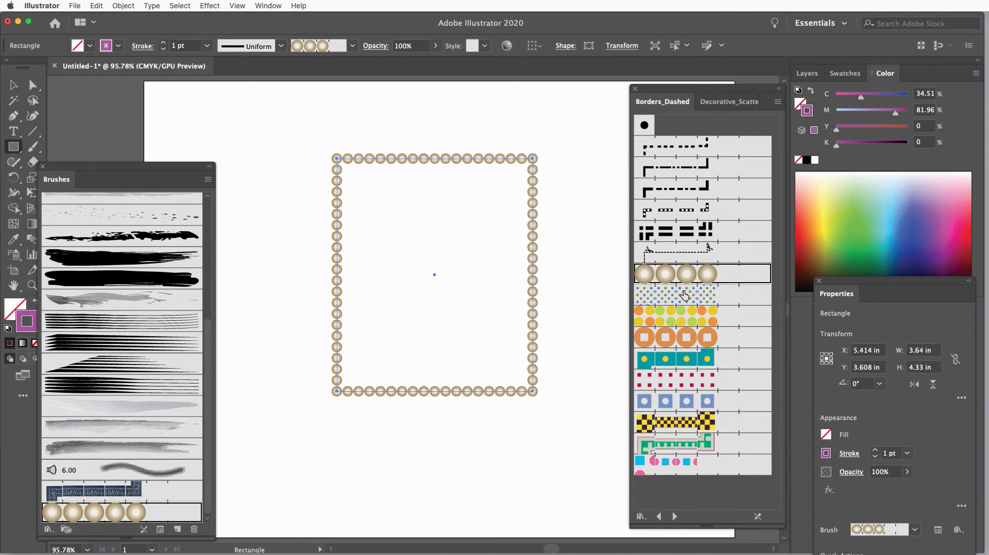
left_click(685, 296)
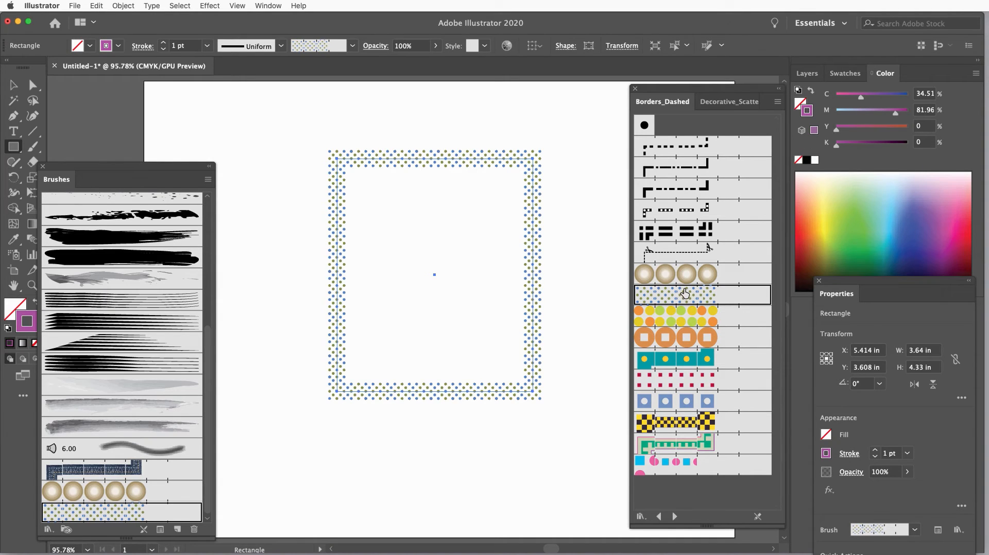
left_click(692, 322)
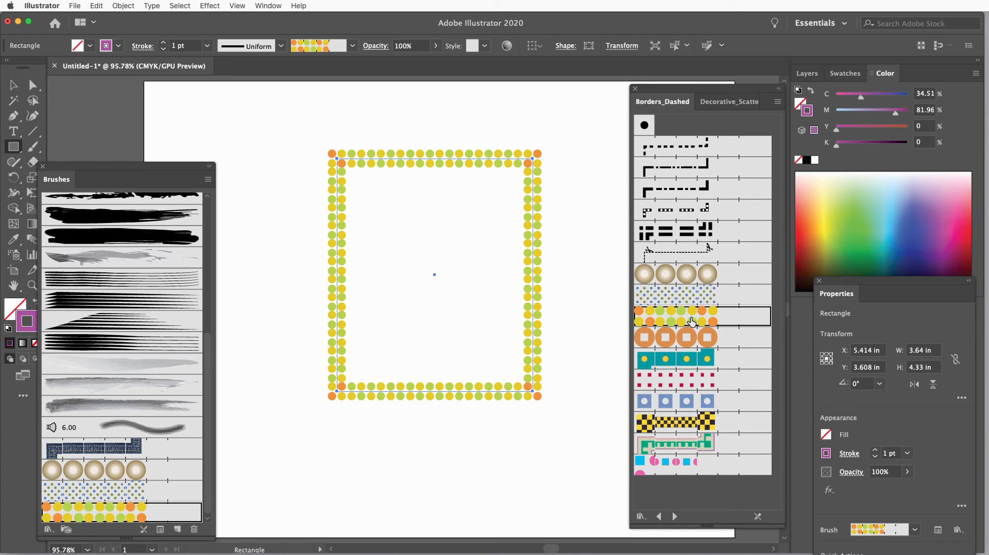
left_click(908, 453)
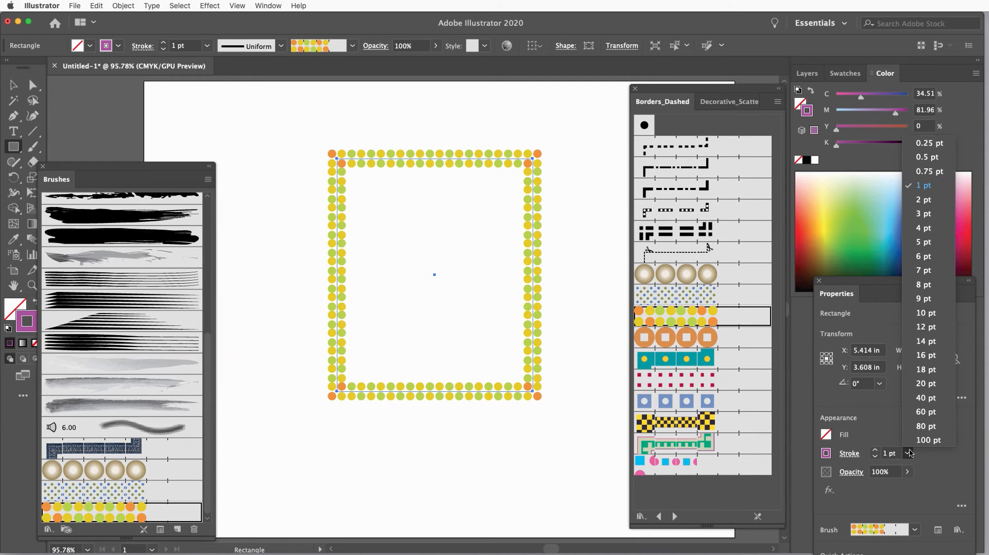
left_click(928, 228)
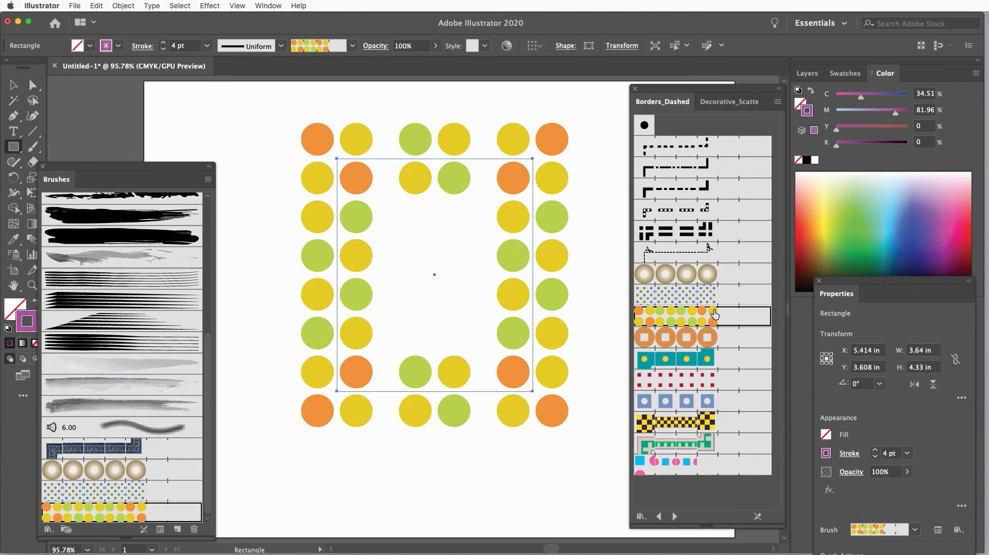
Return the Borders_Dashed library to list view and apply Dashed Circles 1.5, followed by Dashed Squares 1.1, to the rectangle
left_click(778, 101)
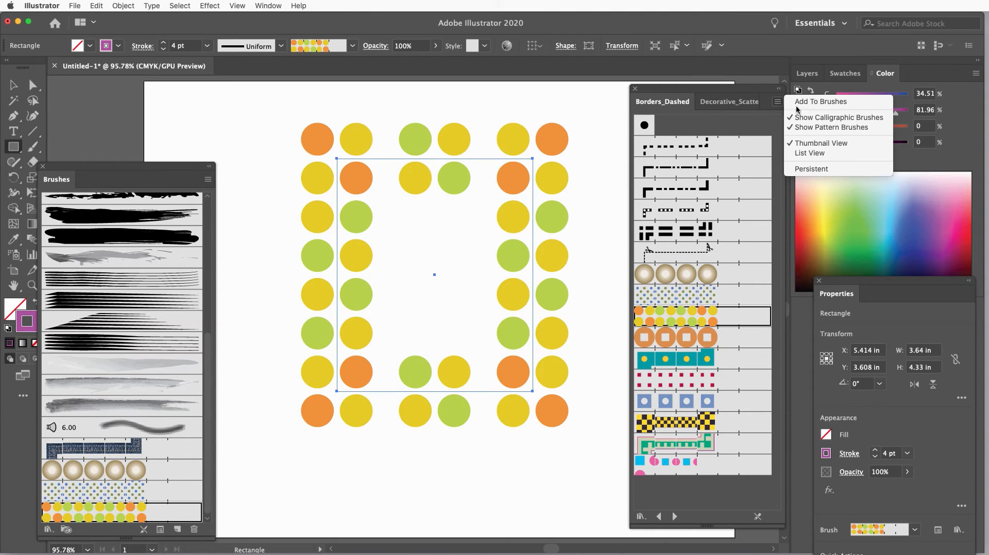
left_click(822, 155)
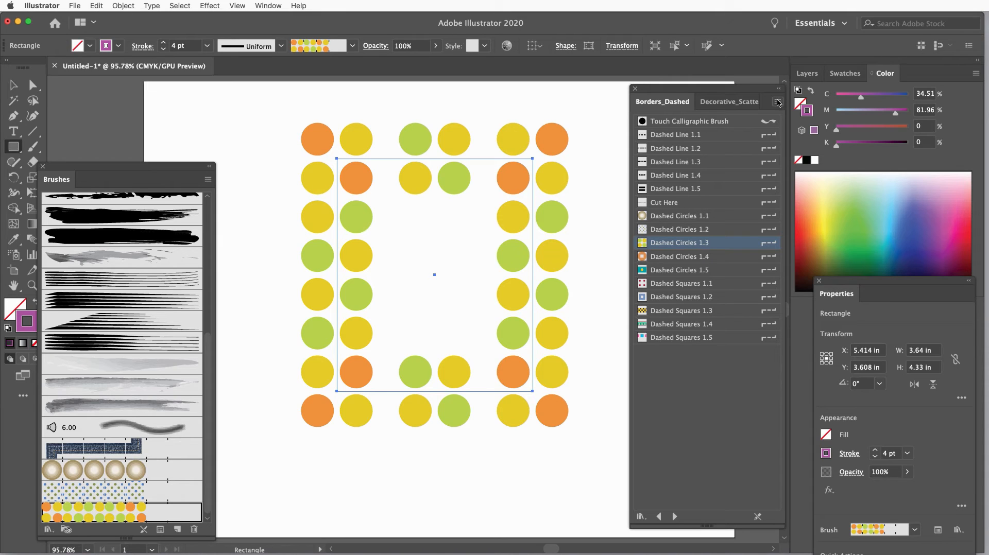
left_click(677, 271)
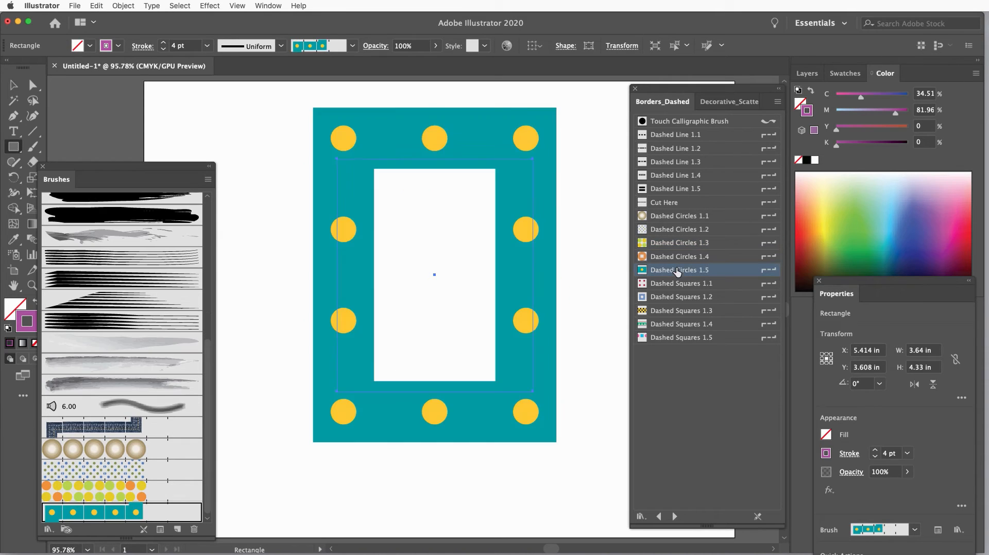
left_click(680, 284)
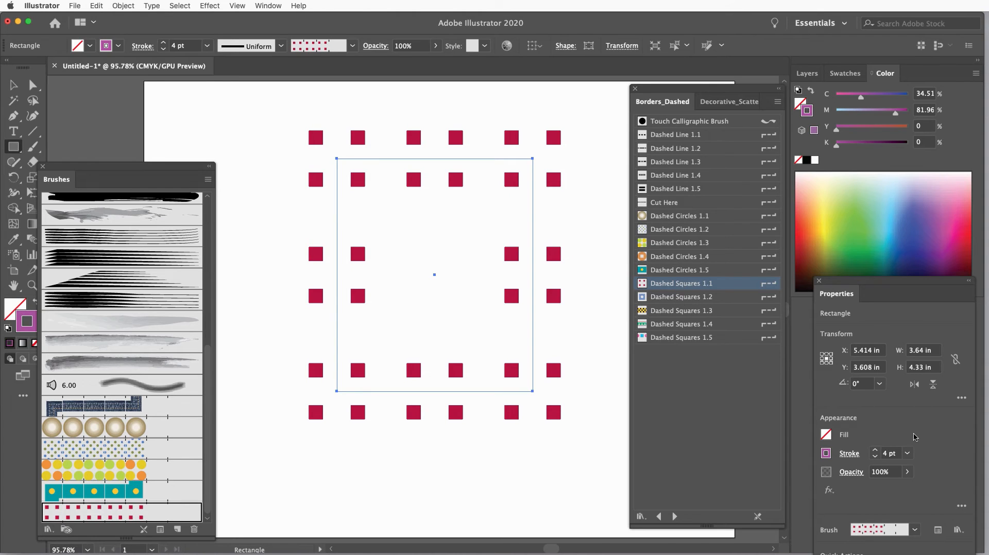
Reduce the dashed-squares border to 2 pt and add a copy in front with a 1 pt stroke
left_click(876, 457)
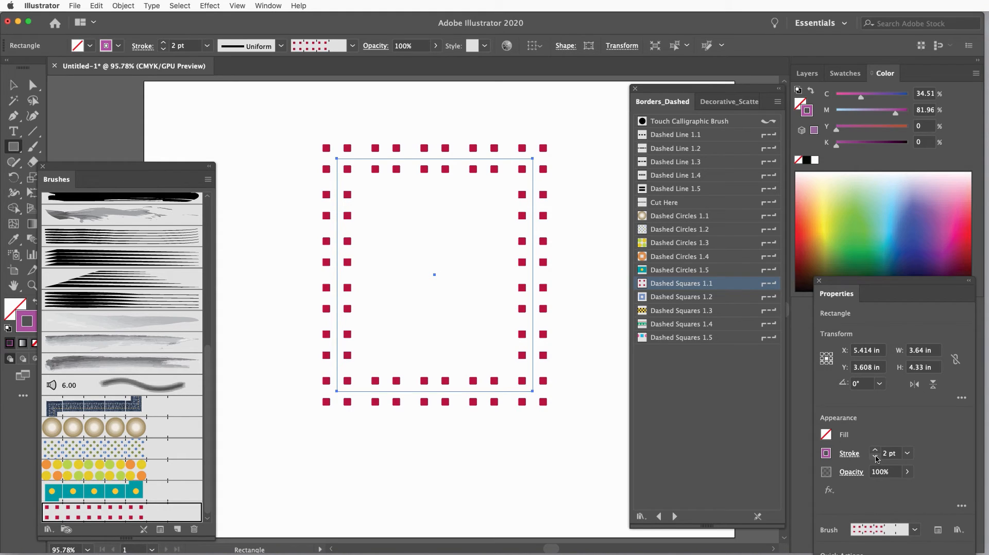
left_click(877, 458)
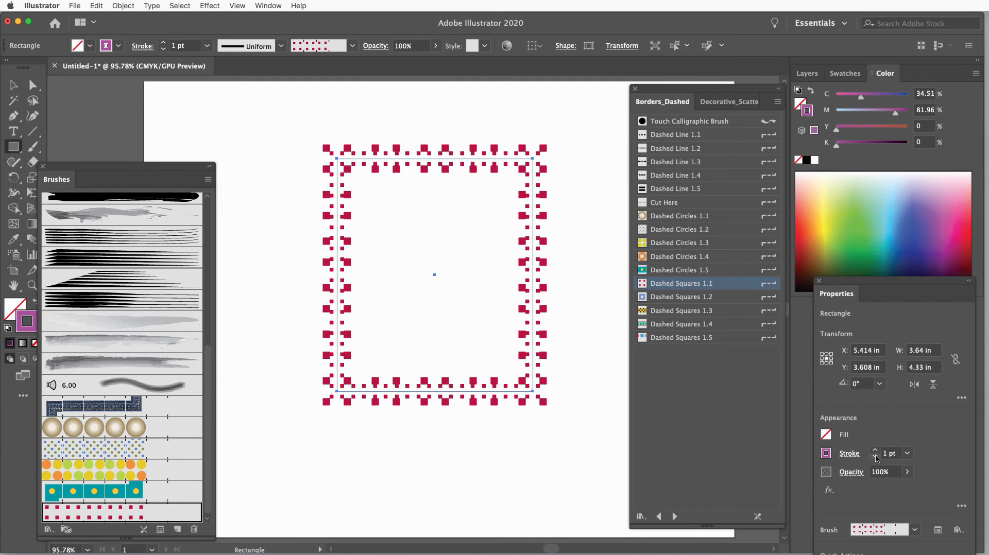
Try pink, orange and green stroke colours on the front copy of the dashed-squares border
left_click(953, 215)
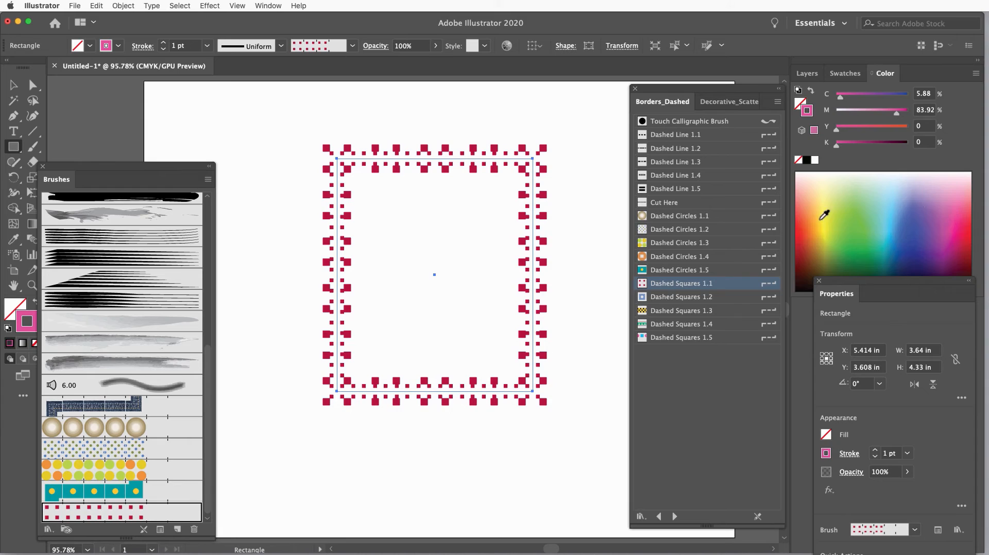
left_click(805, 226)
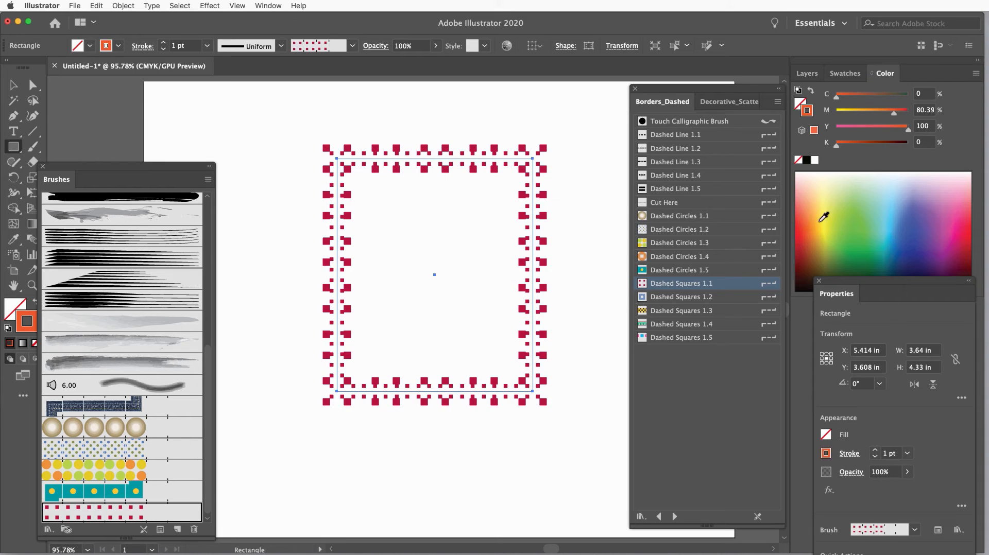
left_click(846, 215)
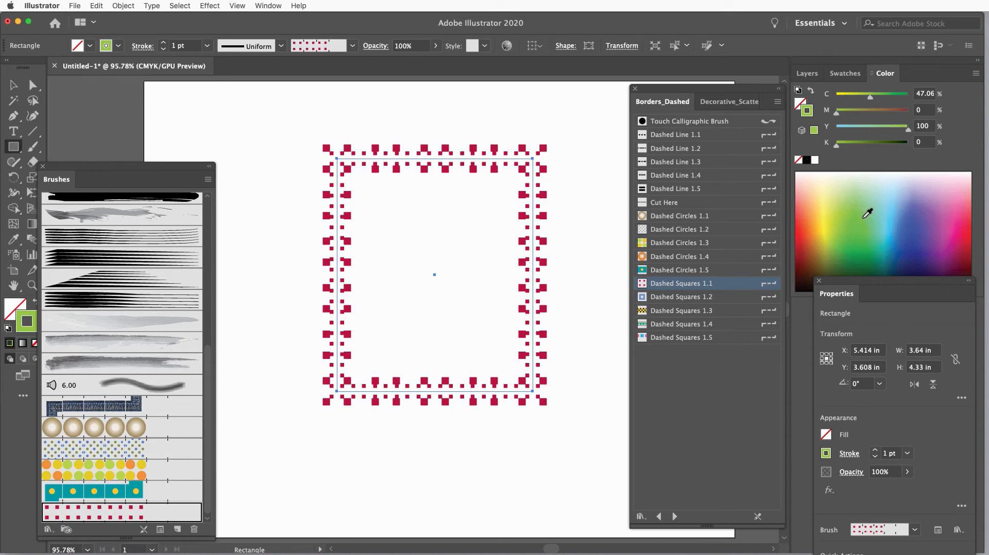
left_click(872, 216)
Offset the front copy down and slightly right of the original border, to about X 5.49 in and Y 4.078 in
left_click(11, 86)
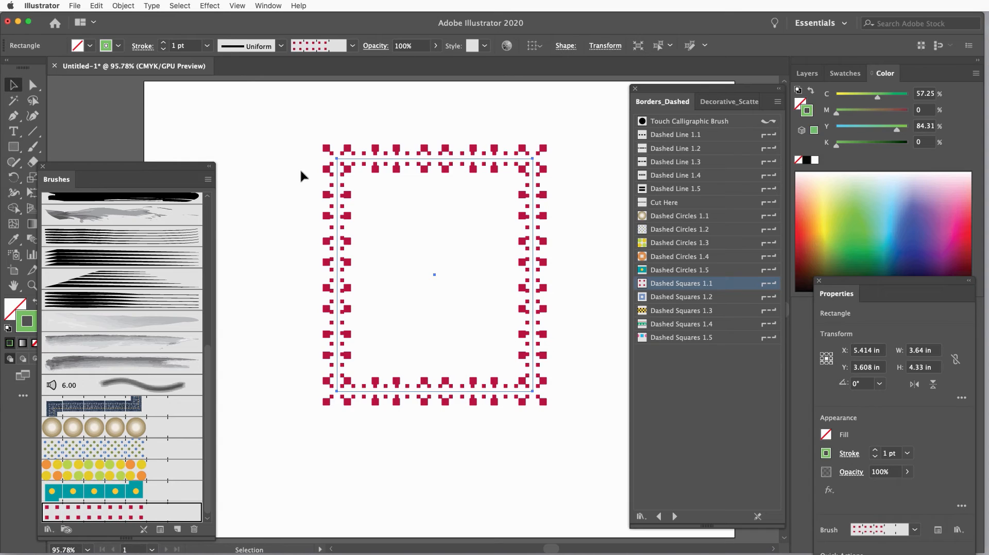
left_click(400, 191)
left_click(381, 164)
left_click_drag(382, 164, 386, 181)
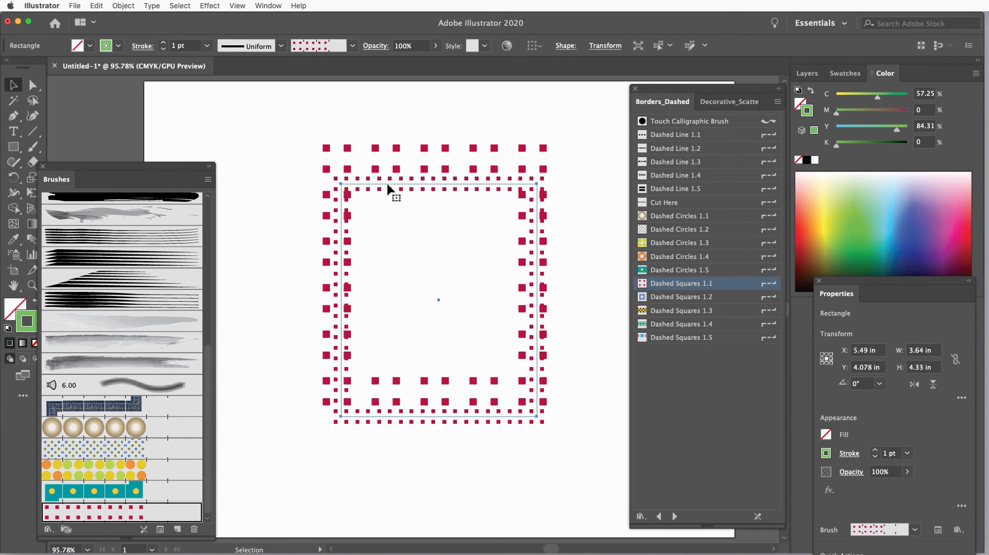
Set the front copy's stroke colour to red, and try the Dashed Squares 1.2 brush on it before undoing that brush
left_click(804, 233)
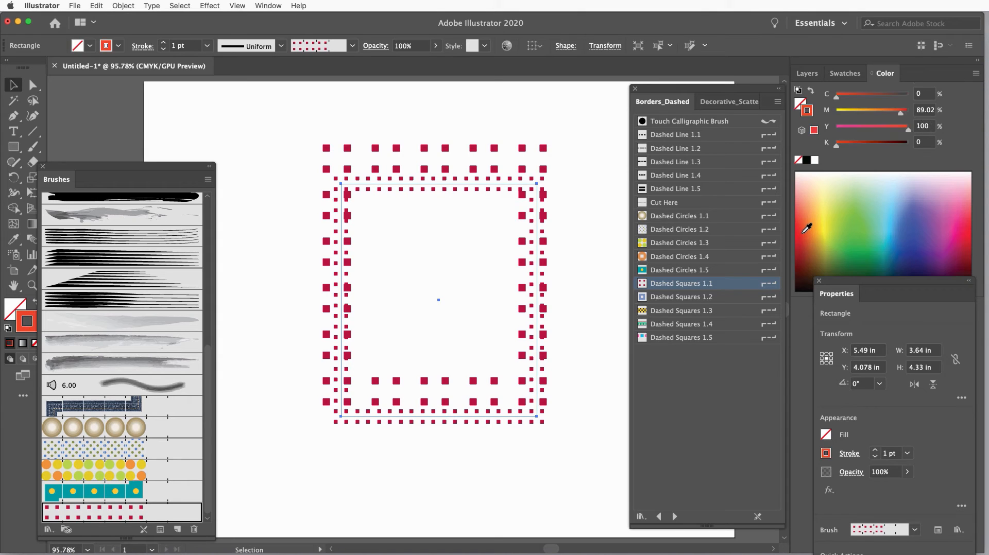
left_click(648, 298)
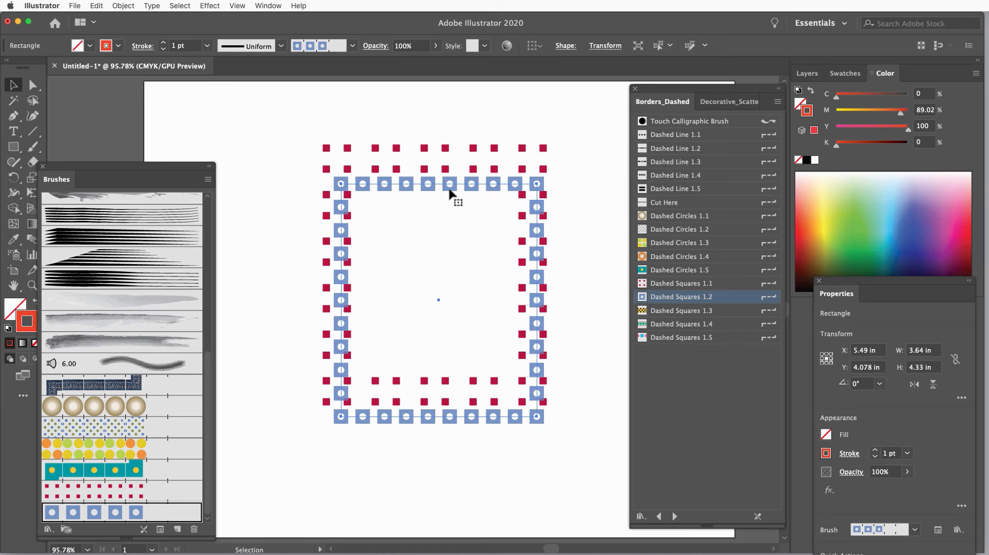
key("super+z")
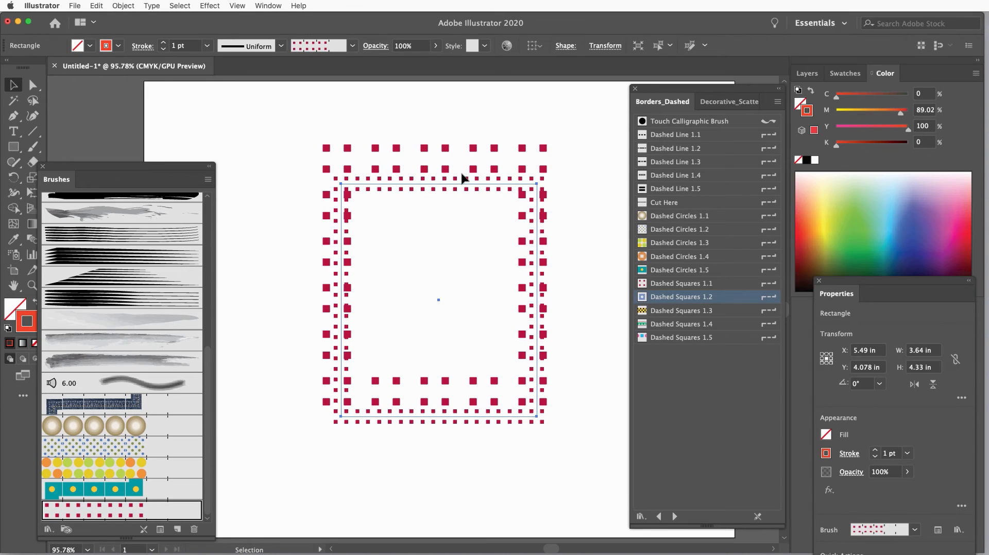
Undo the front copy's red stroke colour and its offset, and apply the Dashed Squares 1.2 brush to it
key("super+z")
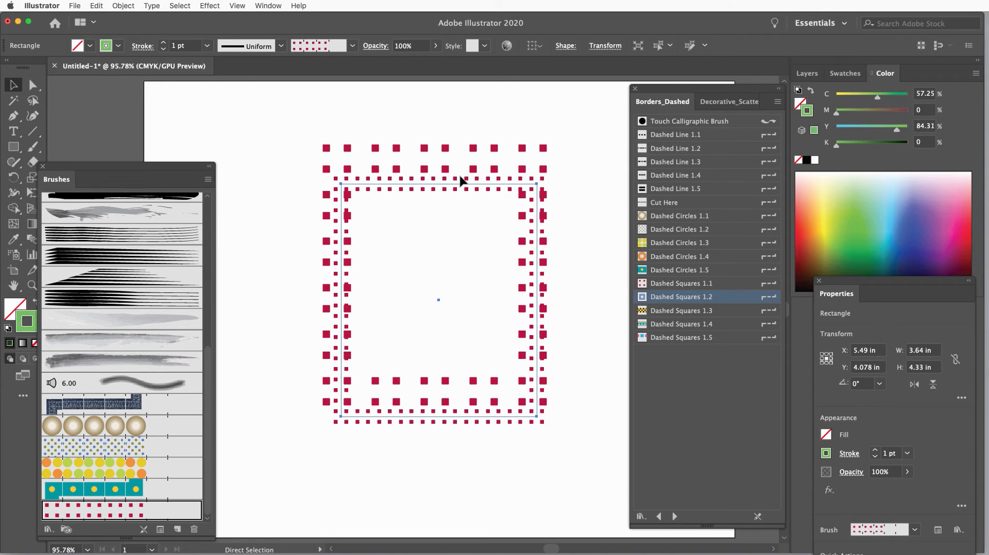
key("super+z")
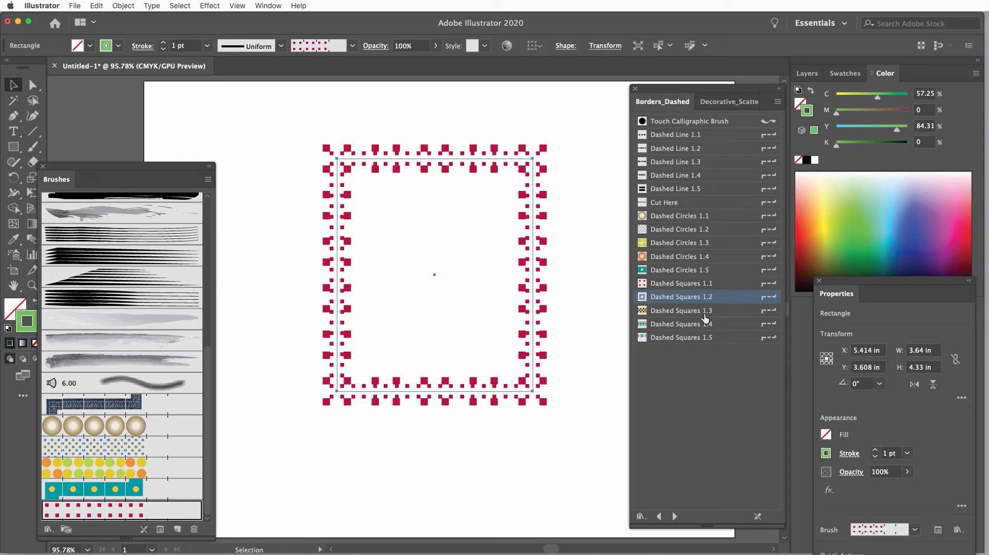
left_click(644, 298)
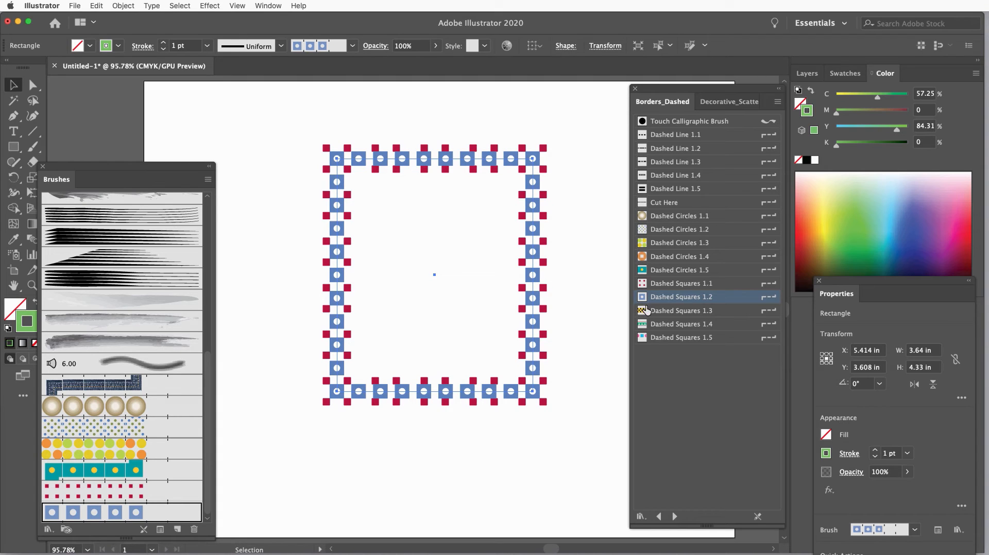
Add another copy in front with the Dashed Squares 1.3 brush and scale it uniformly to 80%
left_click(642, 312)
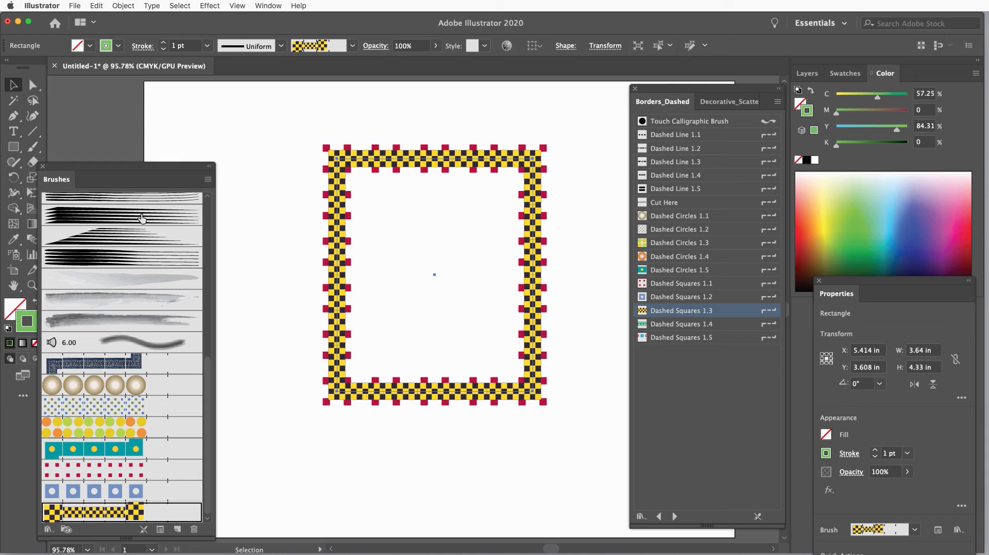
left_click(32, 178)
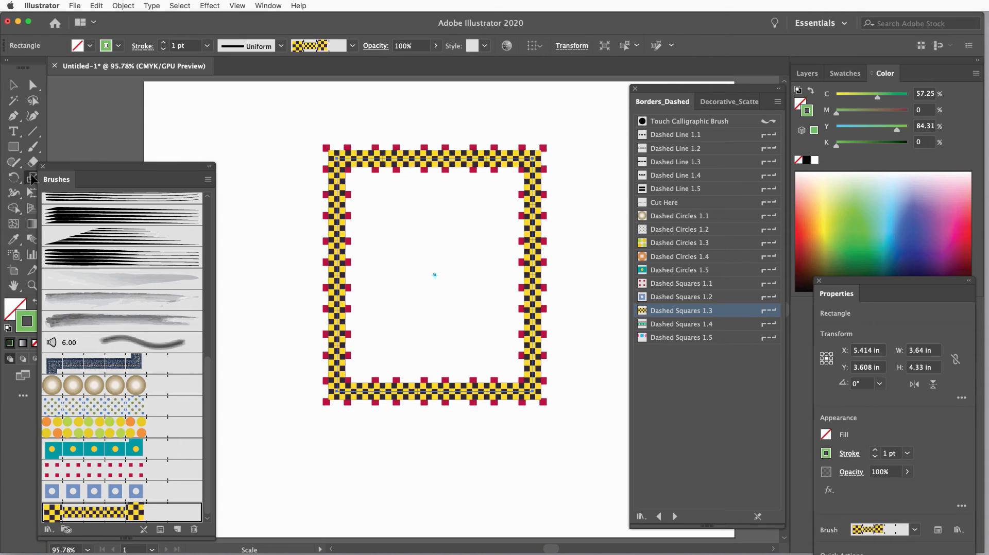
double_click(32, 178)
type("80")
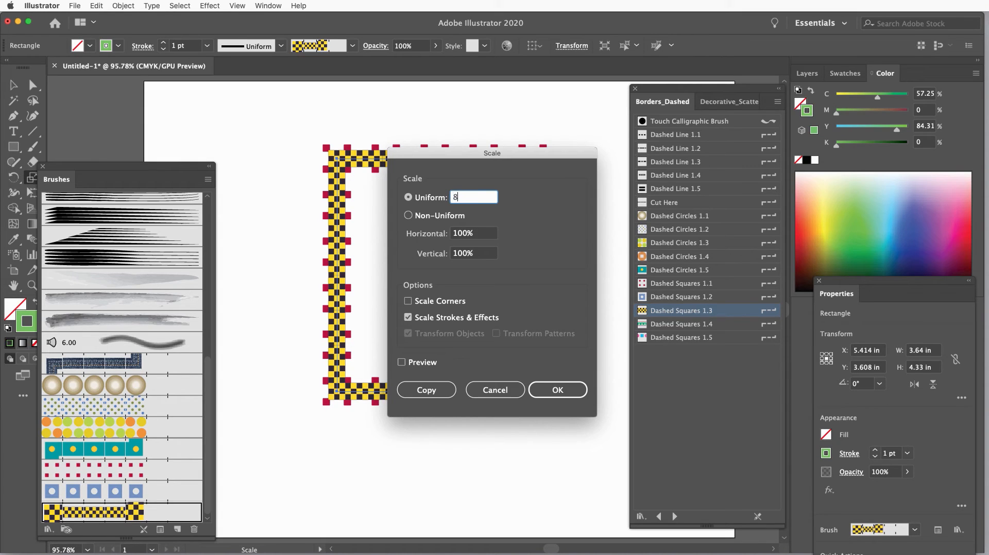
left_click(555, 391)
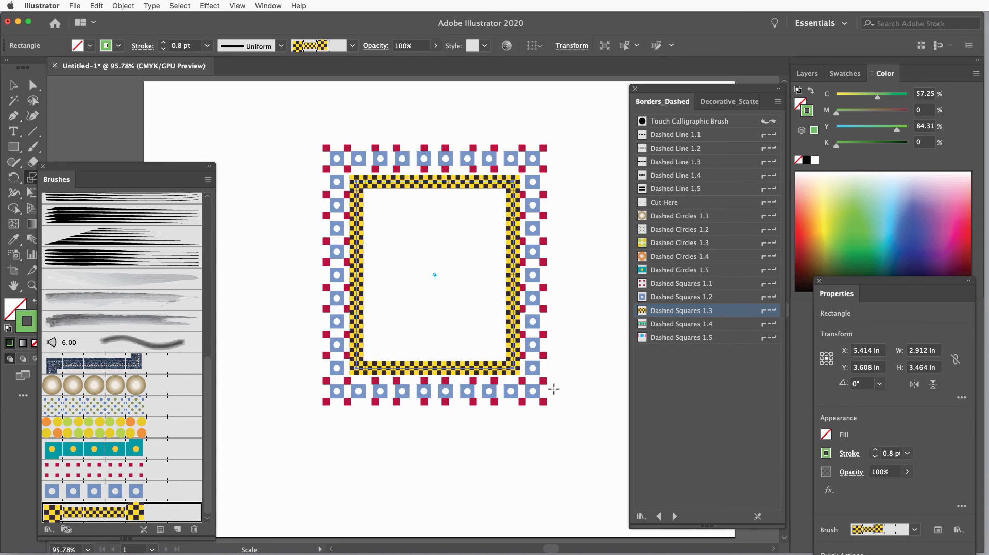
Delete all the layered border rectangles from the artboard
left_click(14, 86)
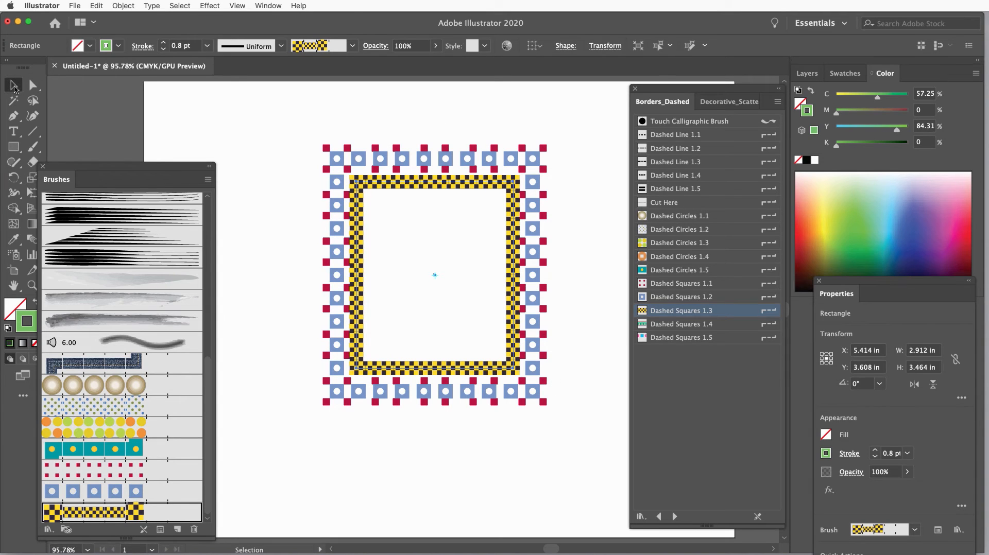
left_click(289, 156)
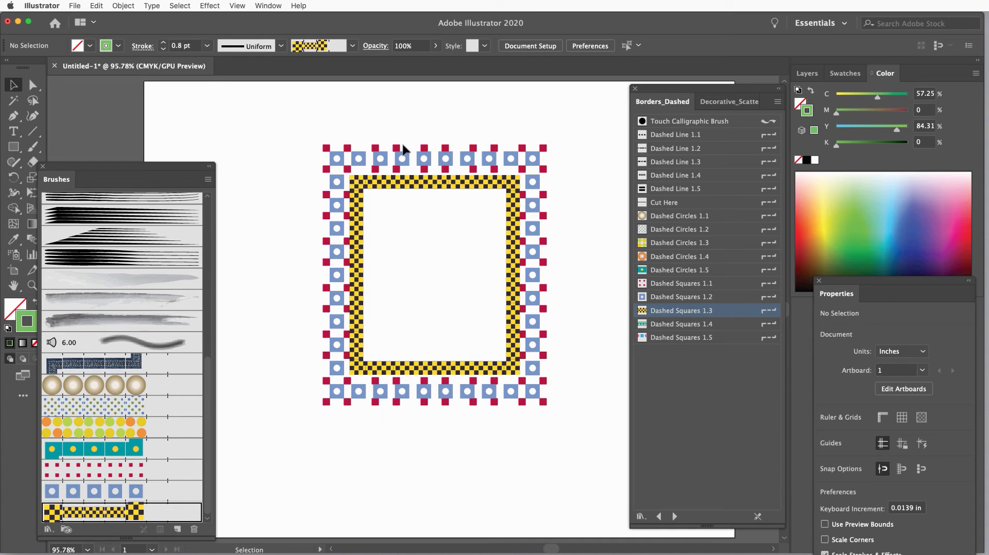
mouse_move(301, 129)
left_mouse_down()
mouse_move(336, 204)
mouse_move(530, 408)
mouse_move(586, 425)
left_mouse_up()
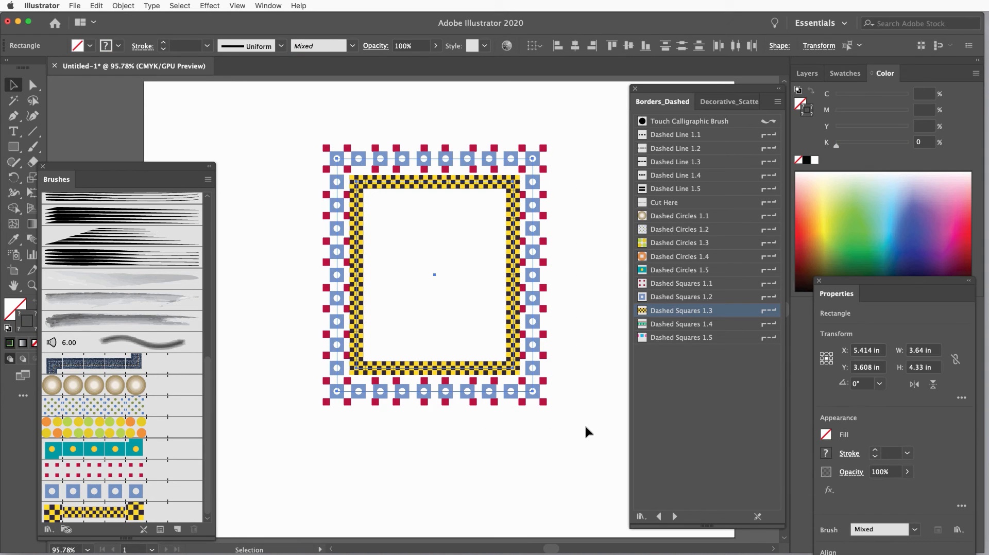
key("Delete")
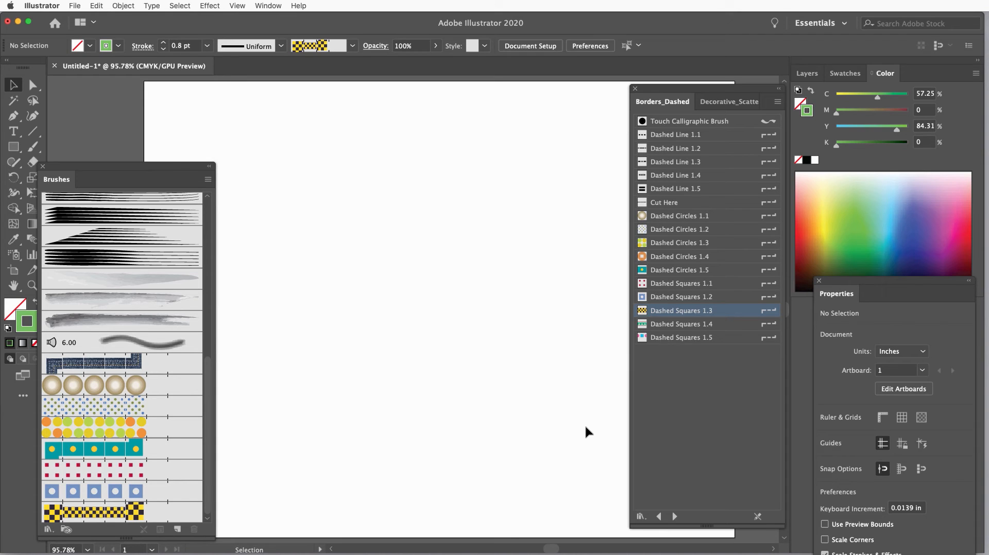
Display the Borders_Dashed library as thumbnails, and move it and the document's brush list inward over the artboard
left_click(778, 101)
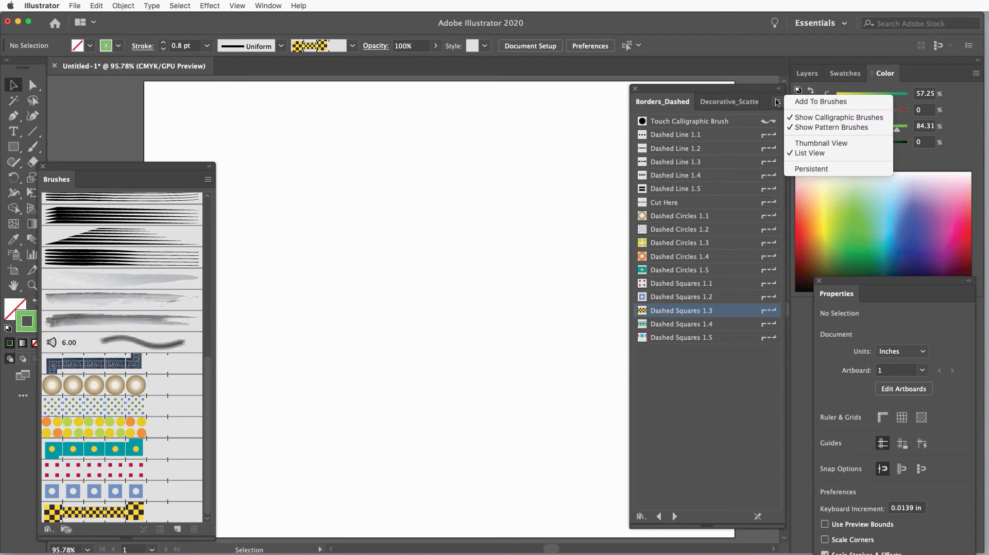
left_click(747, 91)
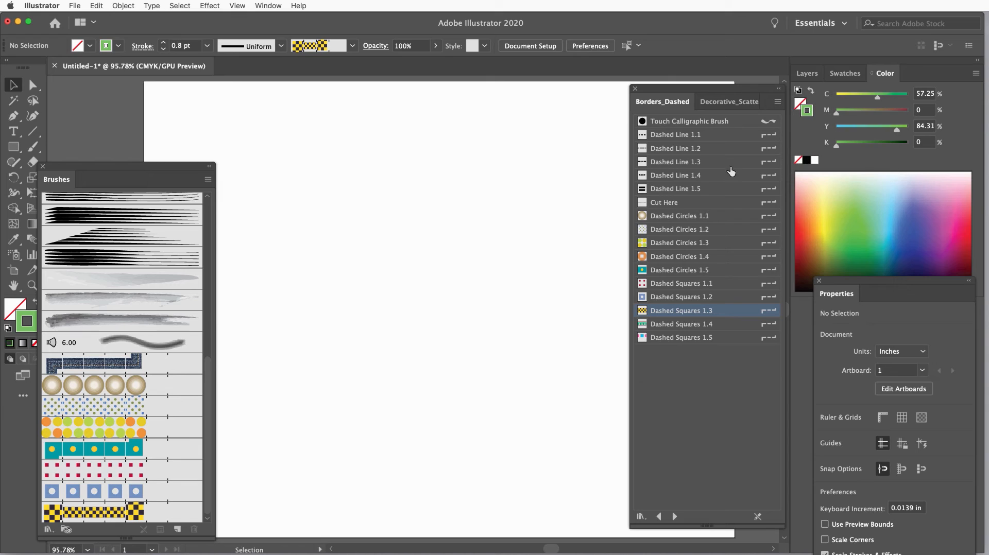
left_click(779, 102)
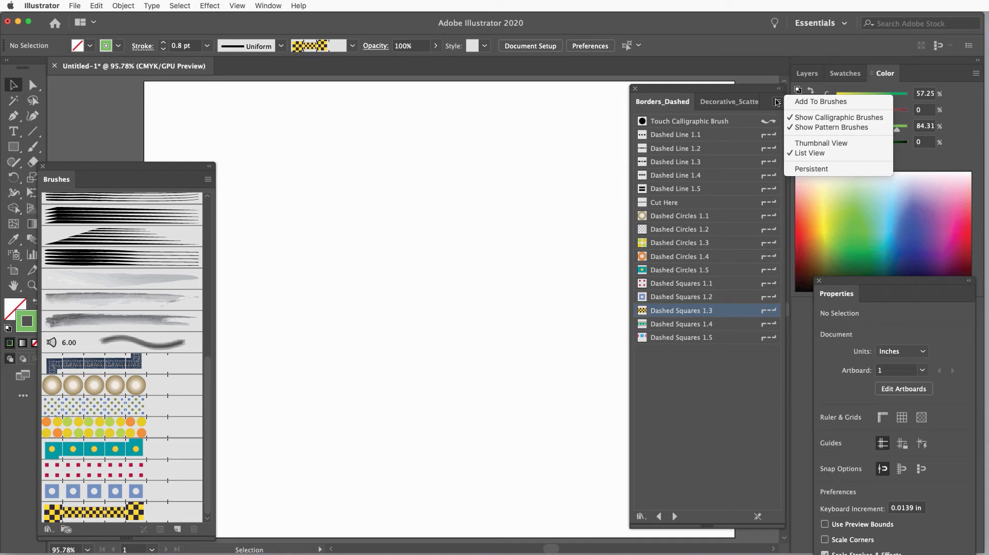
left_click(825, 143)
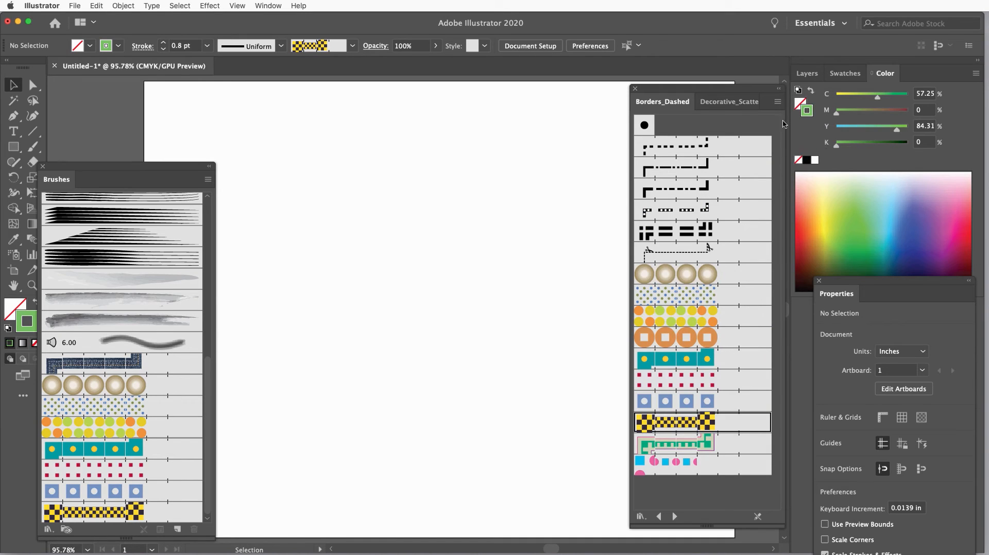
left_click_drag(699, 92, 651, 94)
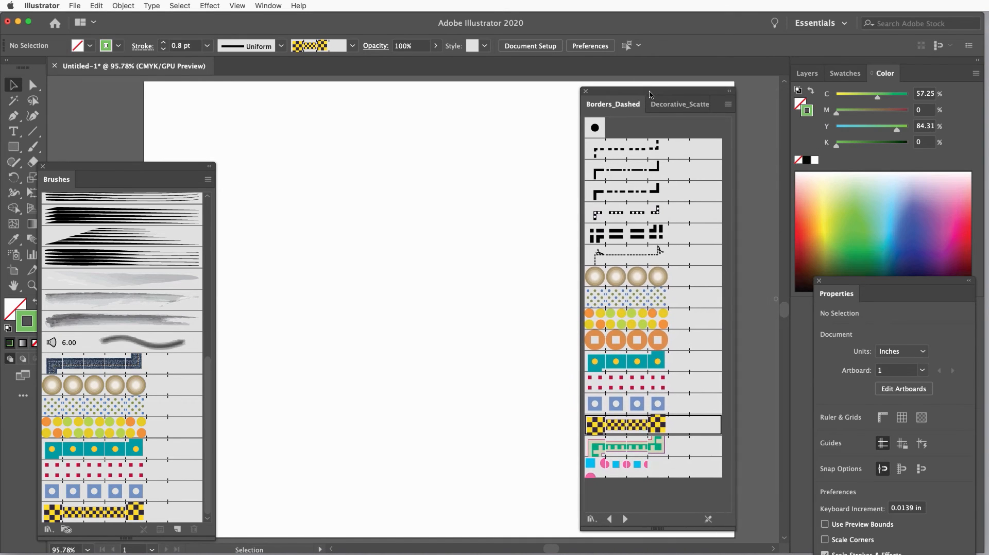
mouse_move(121, 169)
left_mouse_down()
mouse_move(172, 163)
mouse_move(170, 107)
mouse_move(160, 108)
left_mouse_up()
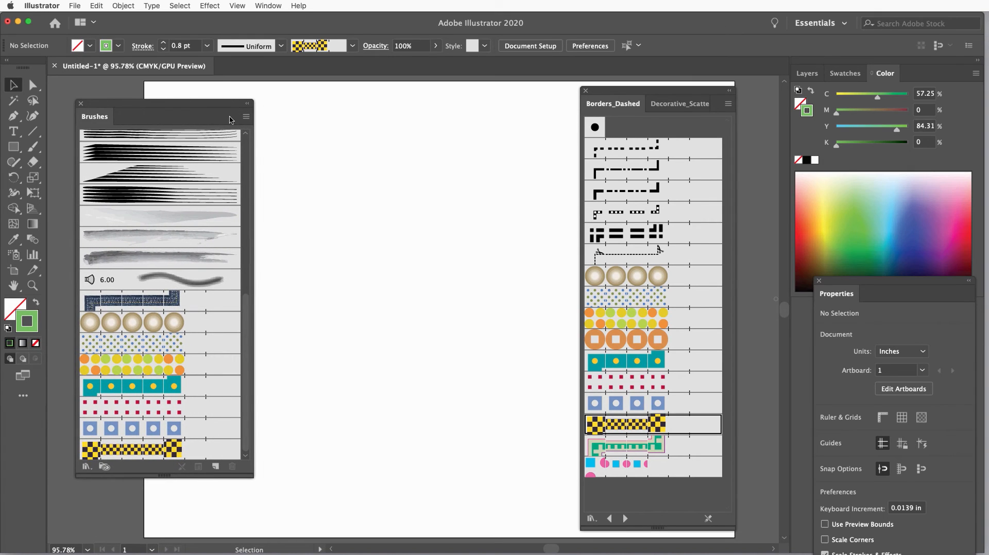
Load the external brush library Halftone_Brush_Library.ai from the Desktop
left_click(247, 118)
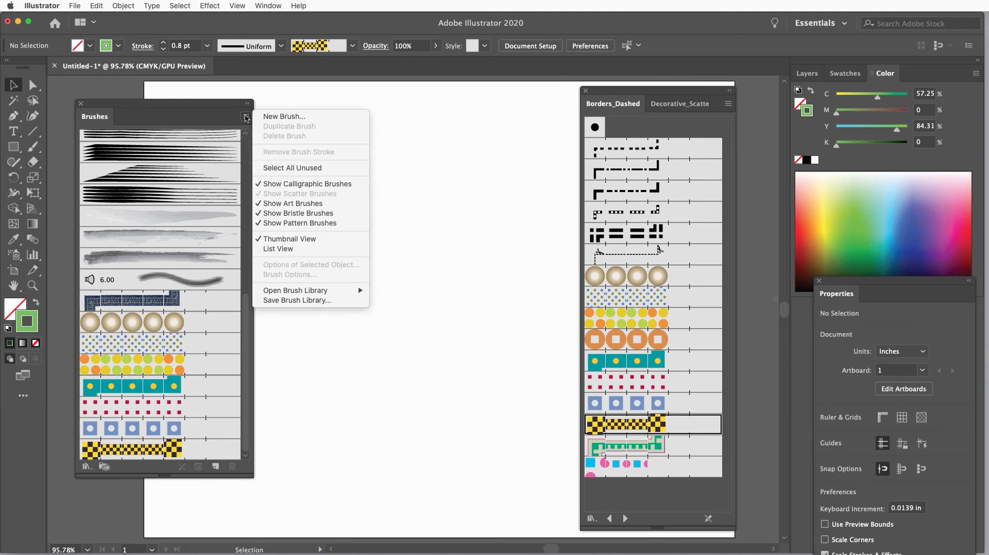
mouse_move(313, 295)
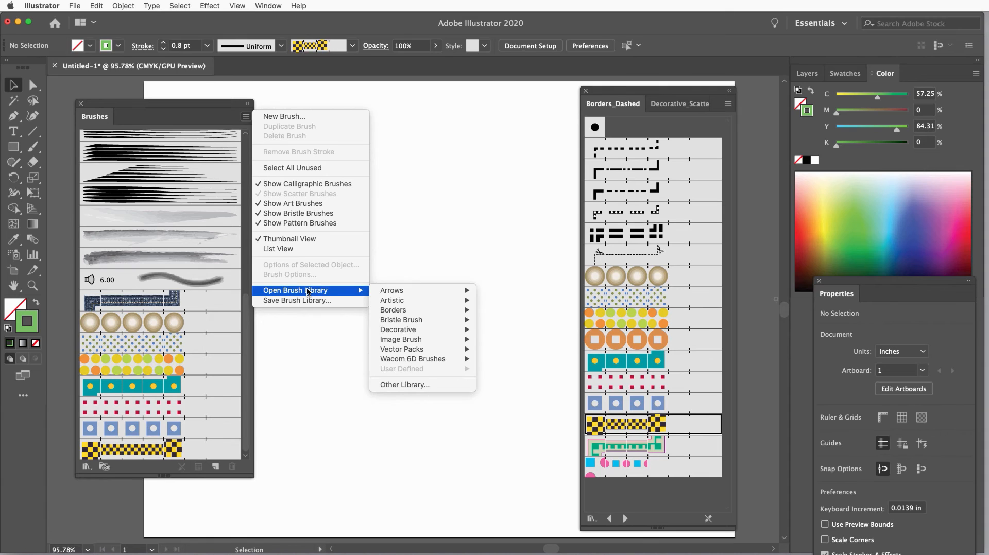
mouse_move(391, 295)
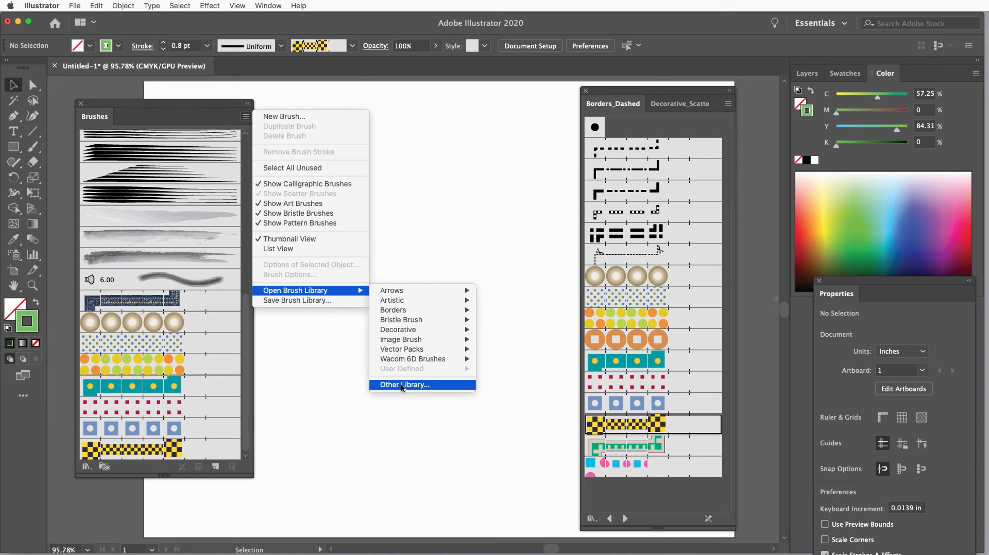
left_click(402, 385)
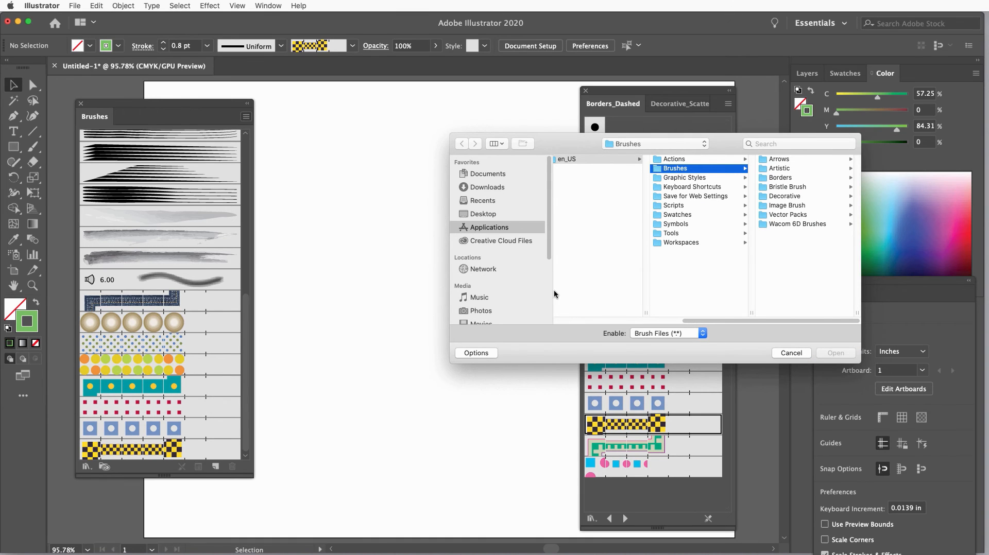
left_click(654, 146)
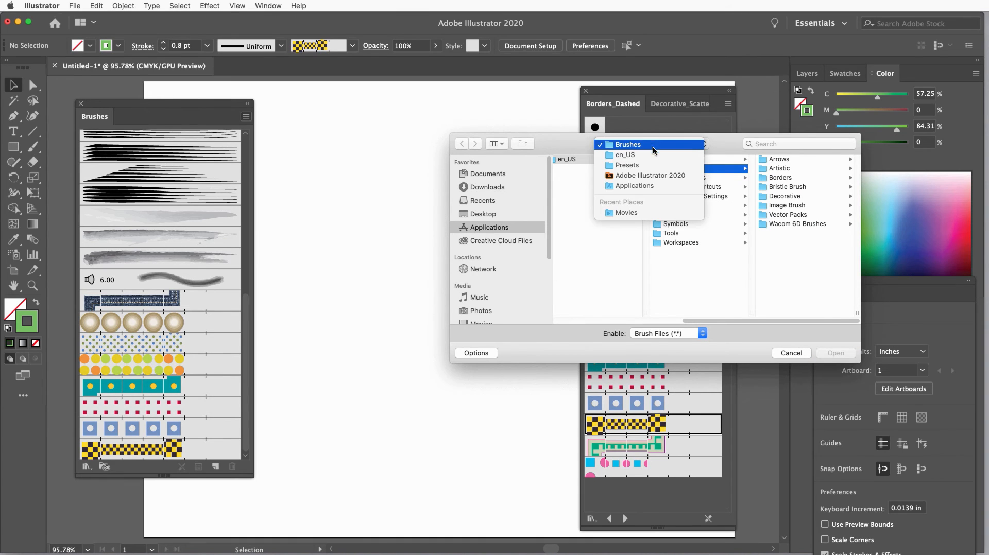
left_click(489, 215)
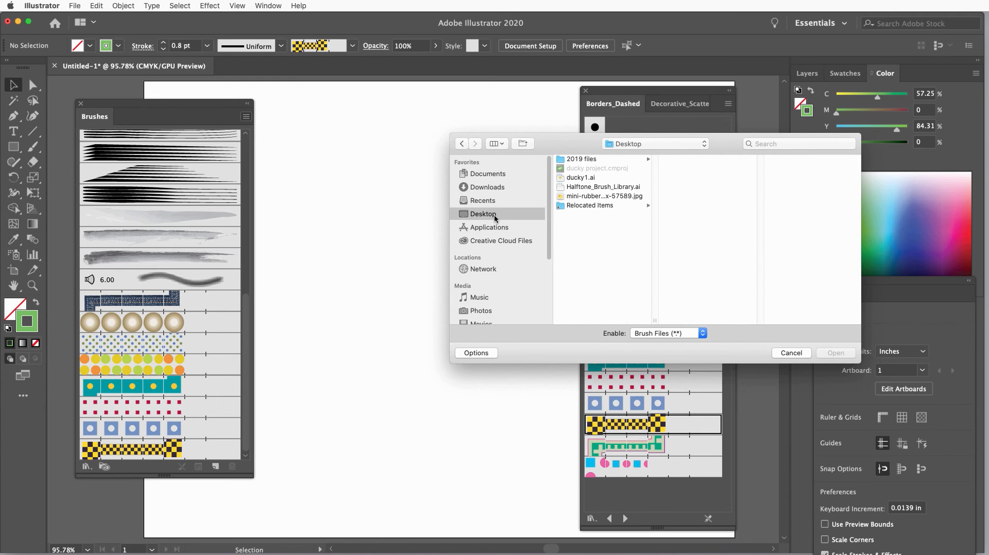
left_click(578, 188)
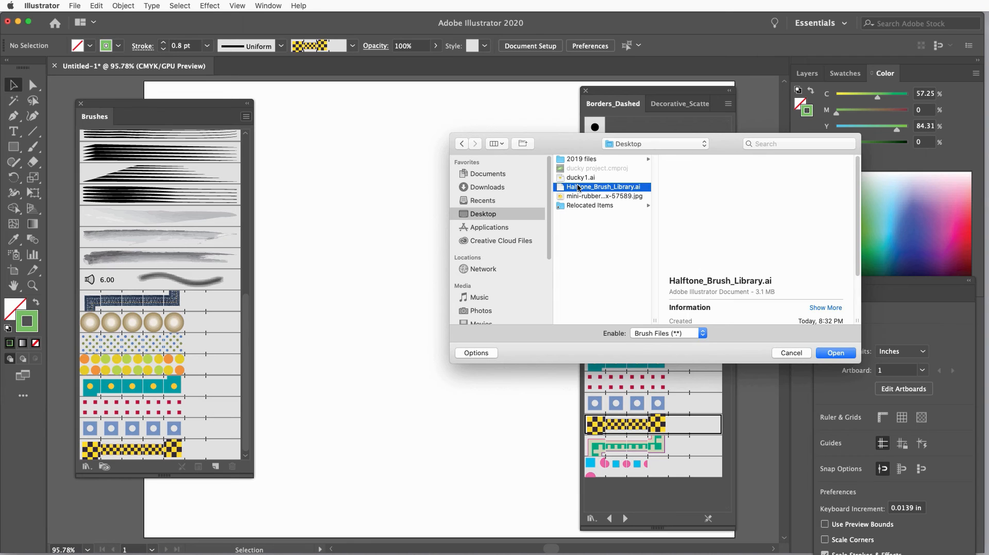
left_click(830, 355)
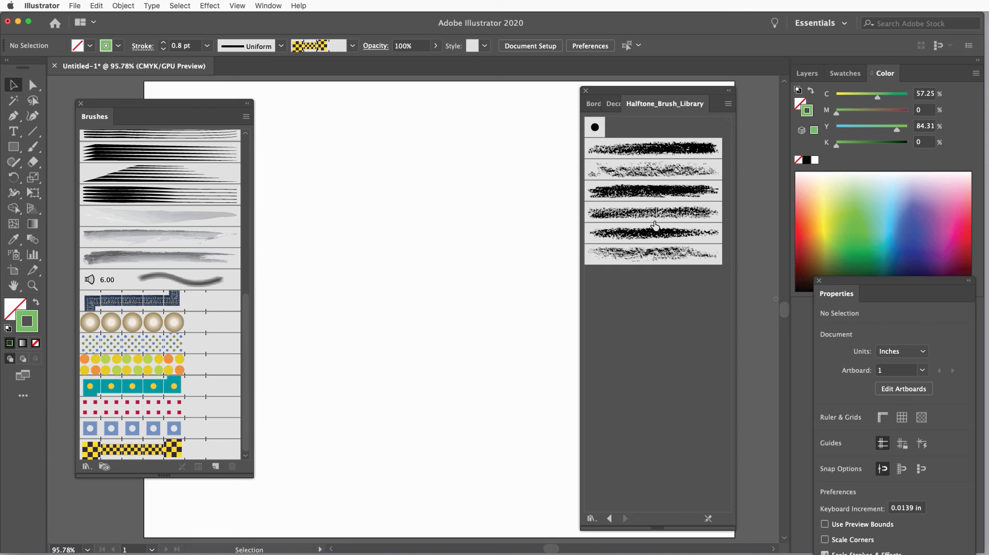
Add the first three halftone brushes to the document's brushes, leaving the third one active
left_click(646, 148)
left_click(646, 169)
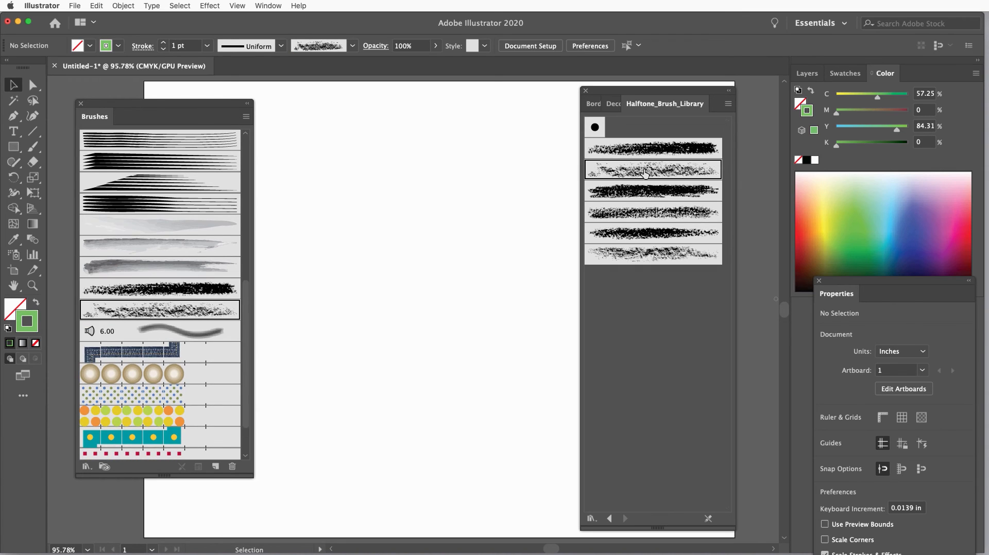
left_click(646, 191)
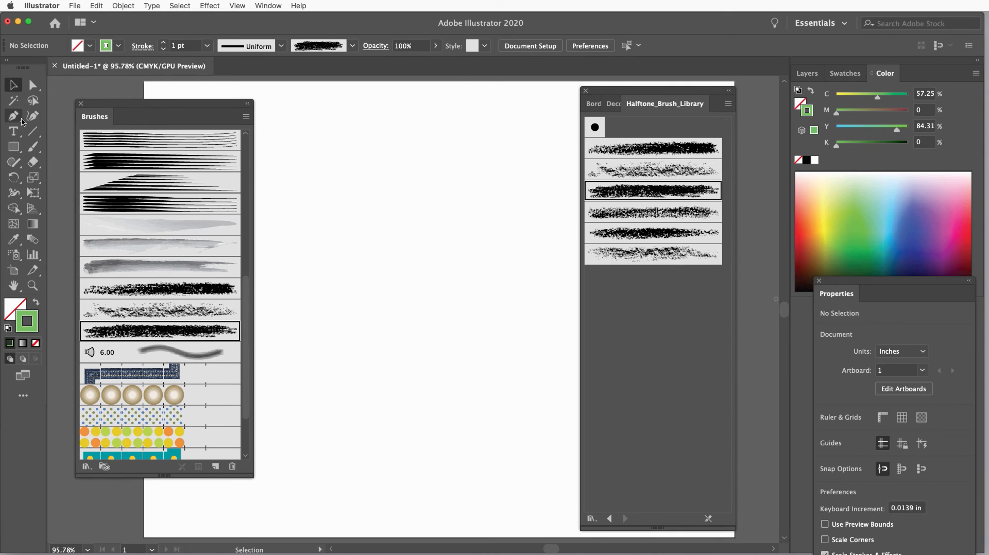
Paint a long S-shaped stroke about 2.6 by 5.2 in and a small curl about 1.4 in wide with the third halftone brush
left_click(32, 147)
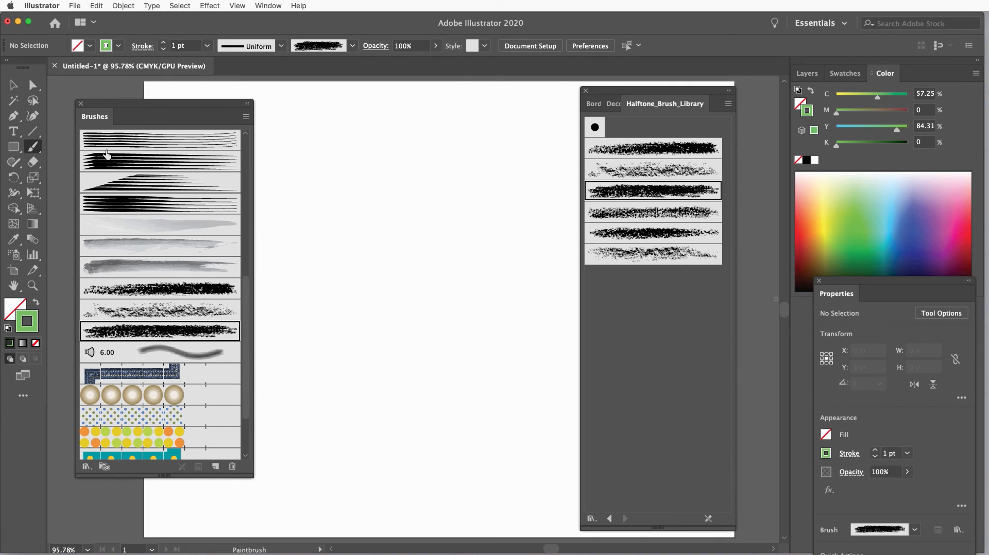
mouse_move(295, 122)
left_mouse_down()
mouse_move(320, 130)
mouse_move(344, 168)
mouse_move(352, 244)
mouse_move(410, 307)
mouse_move(435, 369)
mouse_move(432, 403)
left_mouse_up()
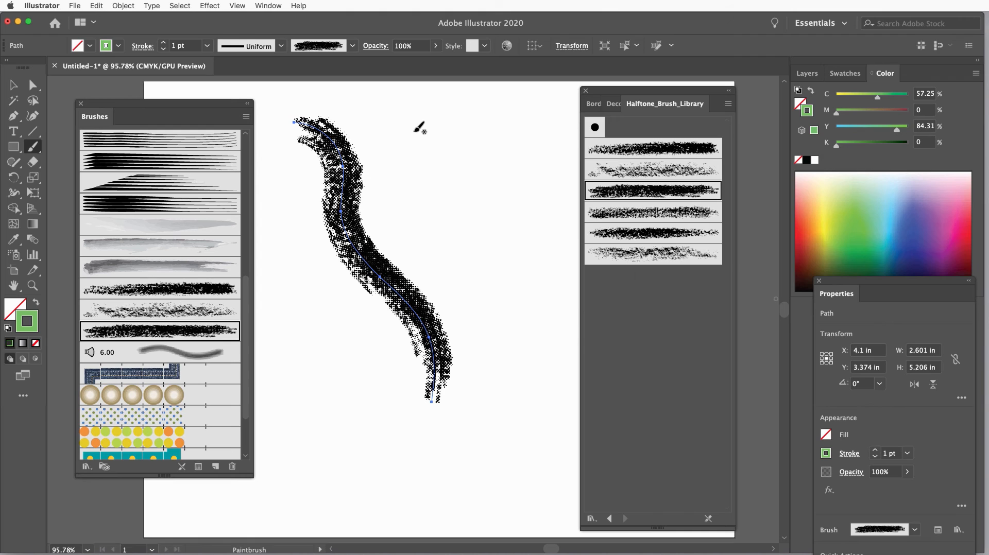
mouse_move(415, 132)
left_mouse_down()
mouse_move(411, 163)
mouse_move(433, 202)
mouse_move(487, 186)
mouse_move(447, 156)
left_mouse_up()
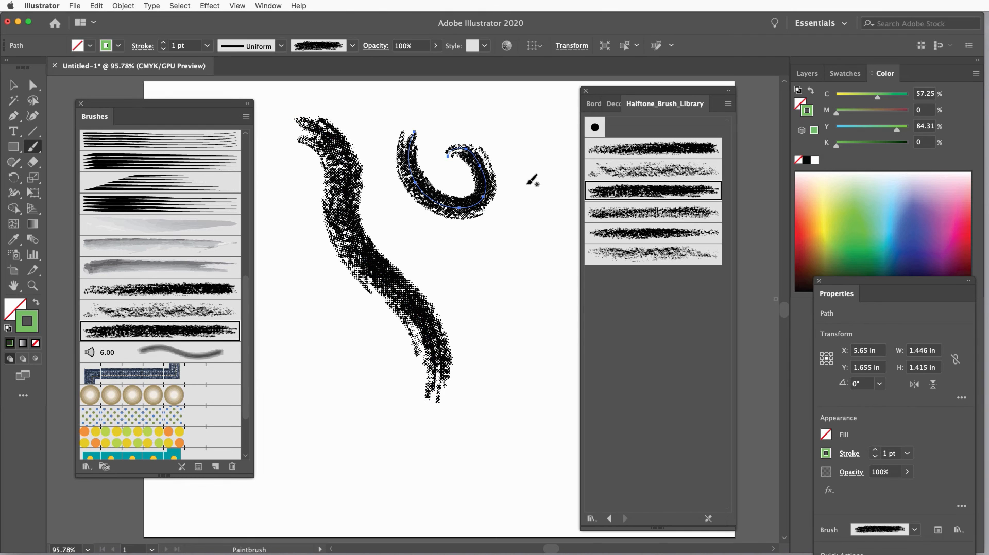
Try the fourth halftone brush on the curl, apply the fifth instead, and place the fifth brush's artwork on the artboard below it
left_click(639, 212)
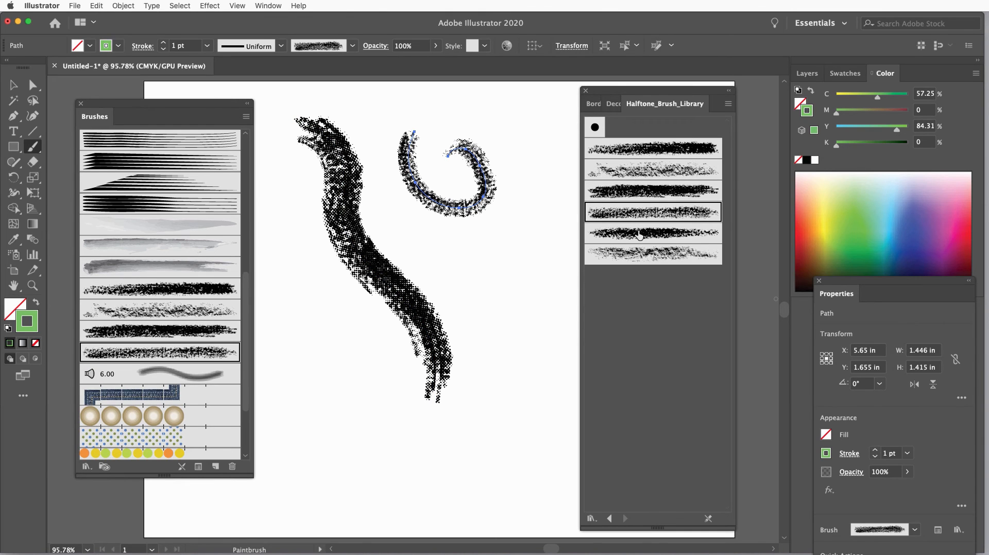
left_click(639, 235)
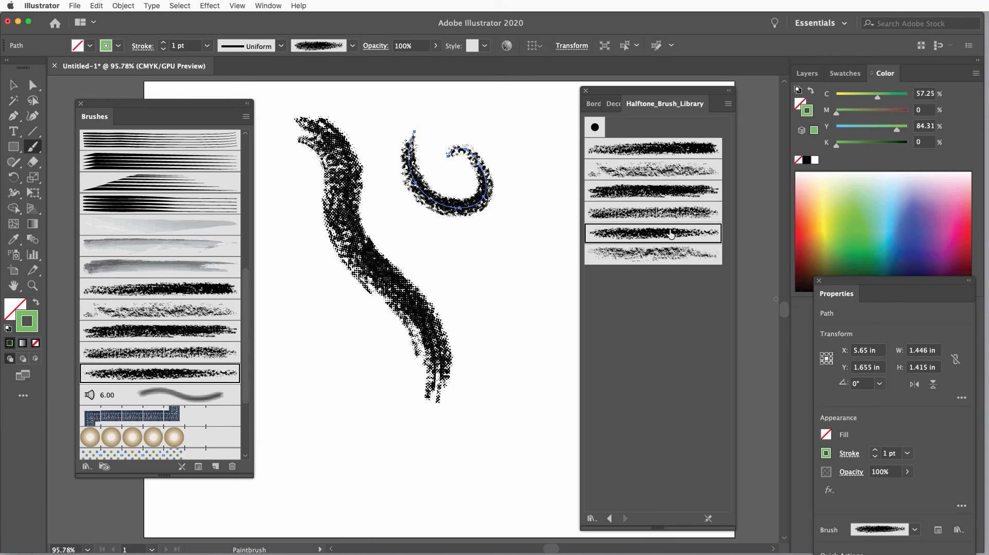
mouse_move(671, 235)
left_mouse_down()
mouse_move(567, 266)
mouse_move(498, 271)
mouse_move(520, 286)
left_mouse_up()
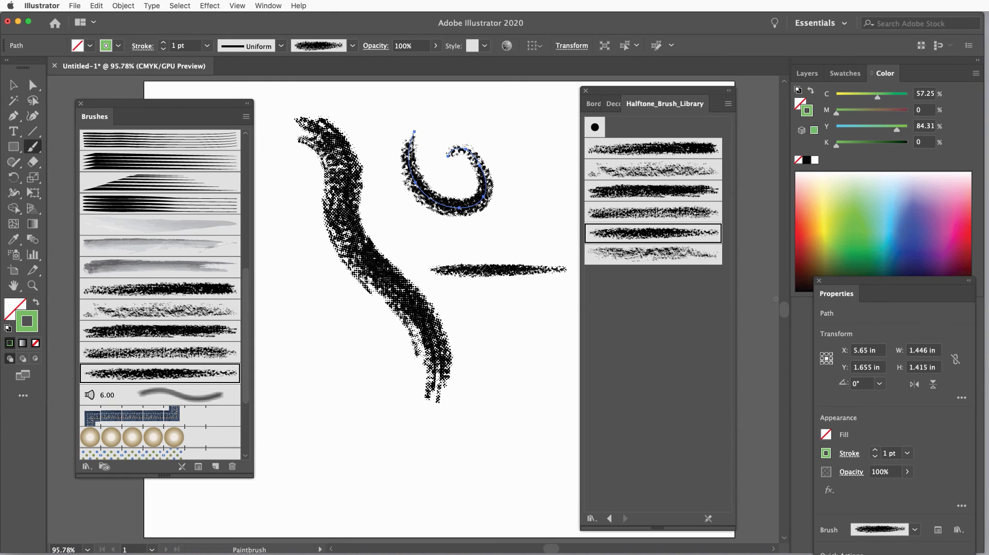
Select all unused brushes in the document's brush list and delete the curl stroke from the artboard
left_click(246, 146)
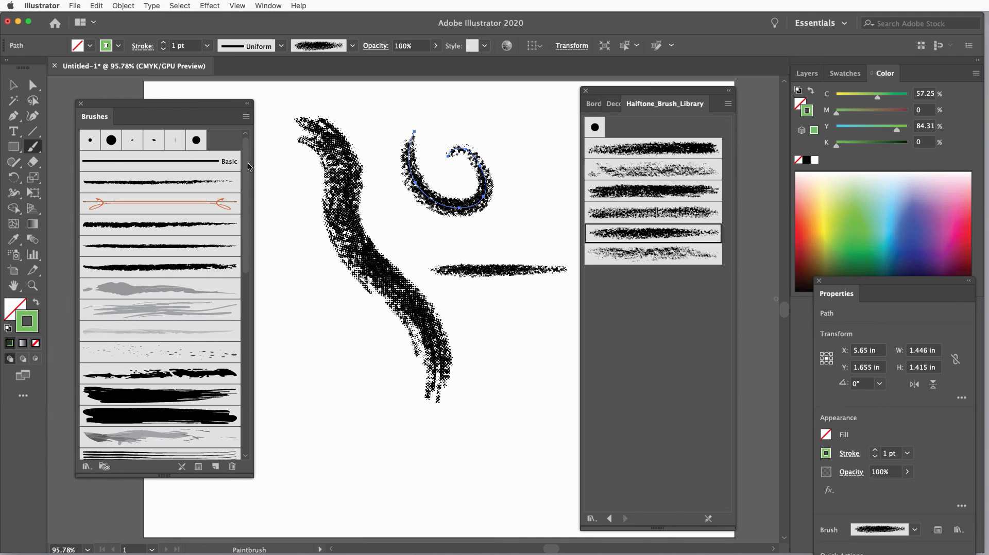
left_click(247, 118)
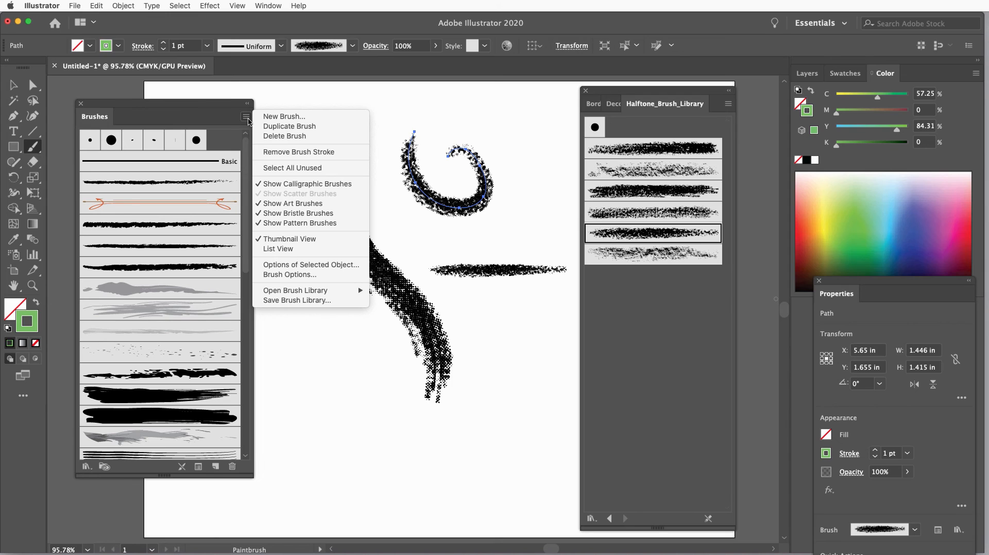
left_click(324, 169)
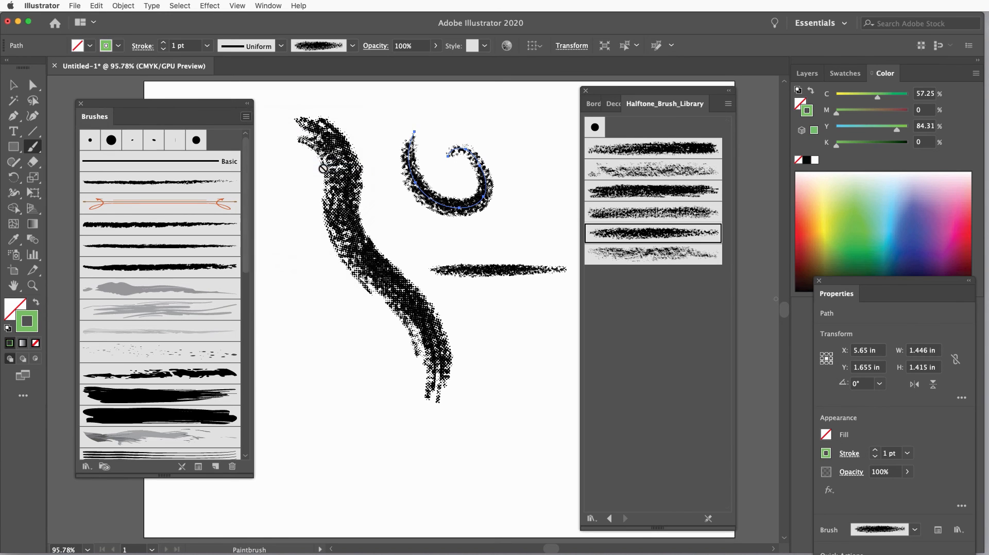
key("Delete")
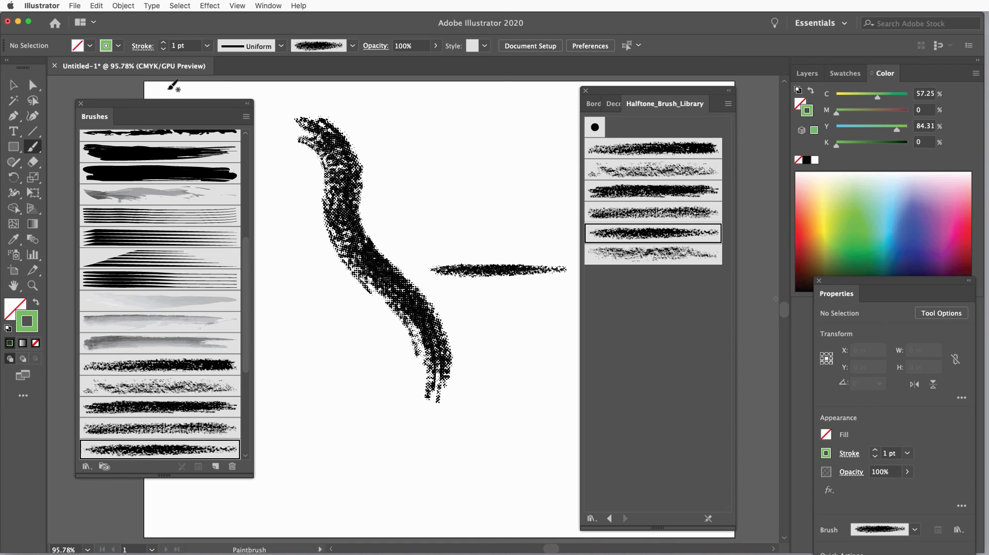
left_click_drag(246, 287, 239, 176)
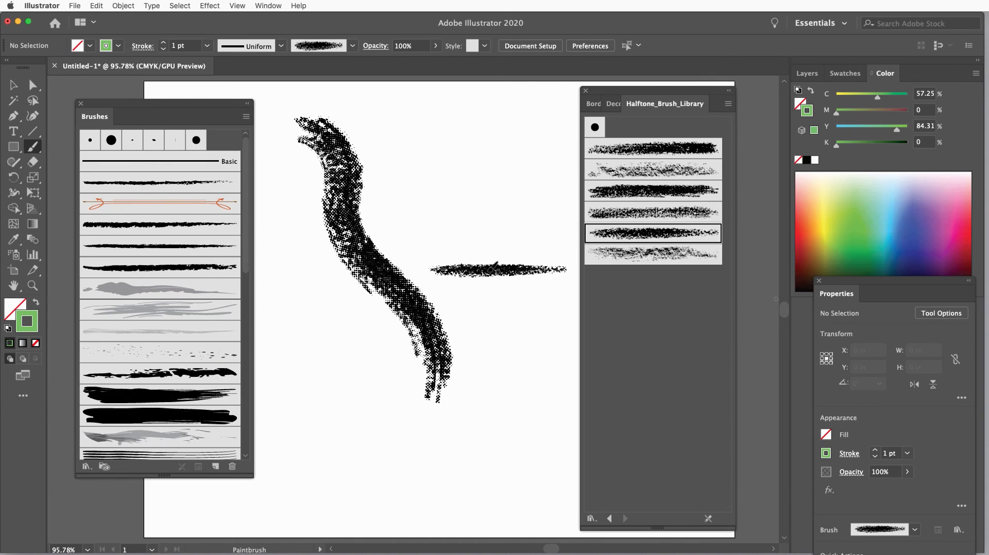
Create a pattern brush from the horizontal halftone artwork with the colorization method set to Tints
key("v")
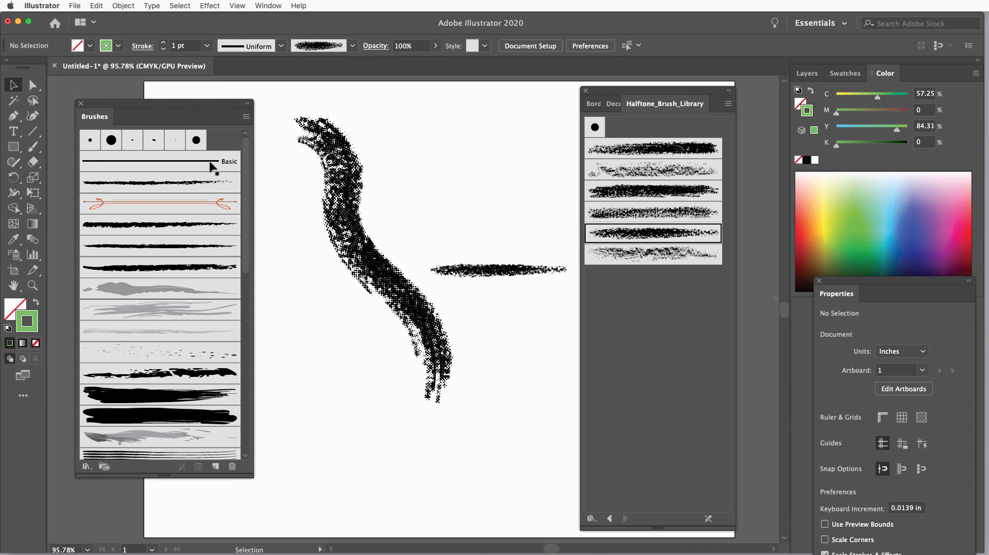
left_click(494, 273)
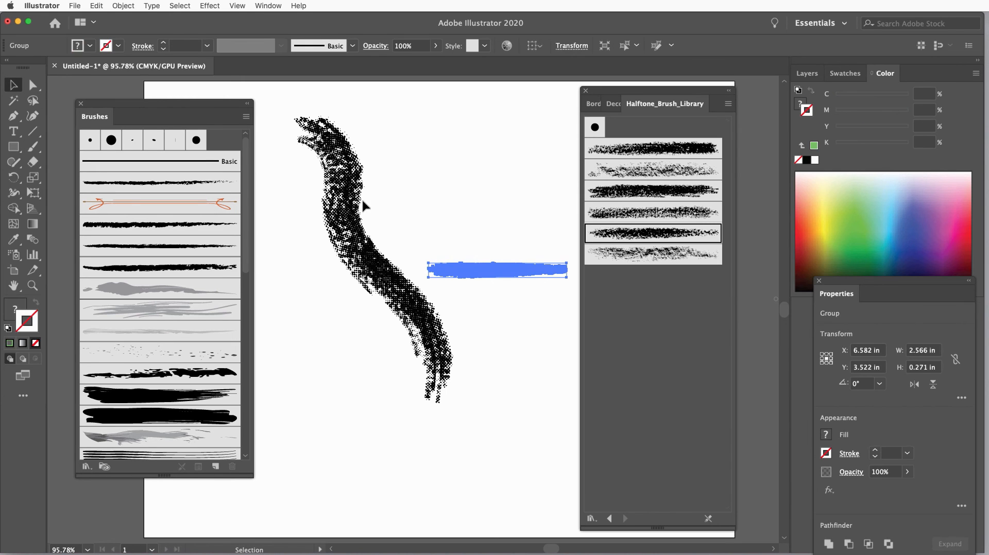
left_click(246, 117)
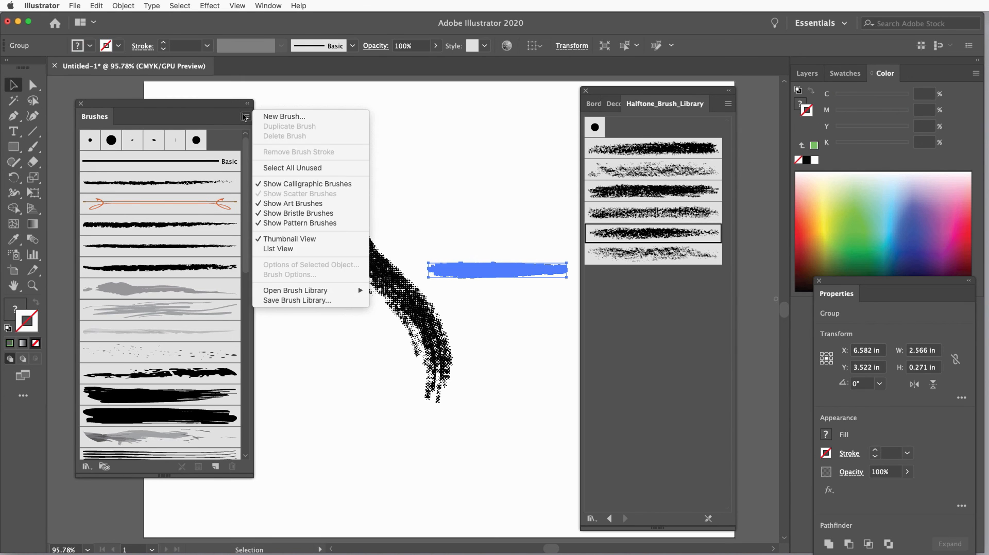
left_click(271, 117)
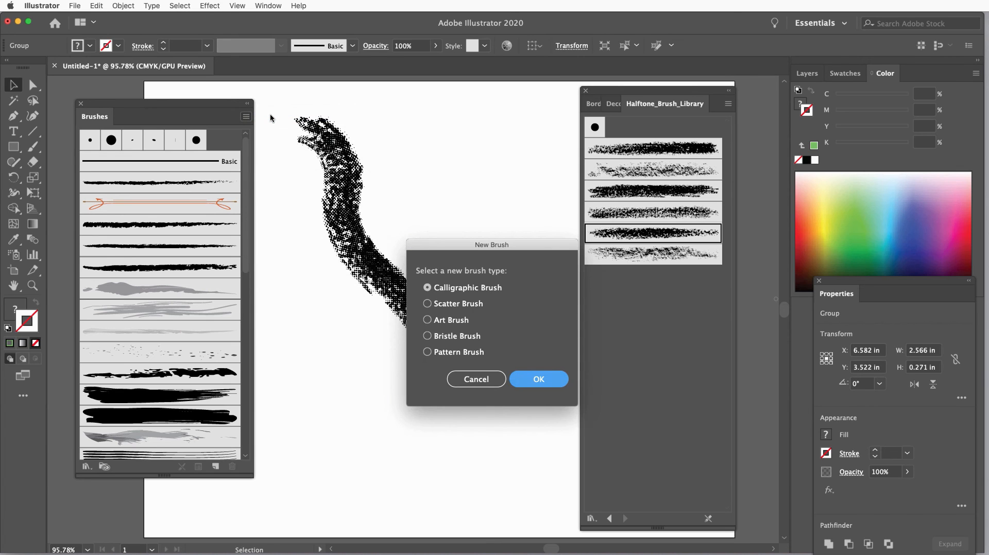
left_click(428, 353)
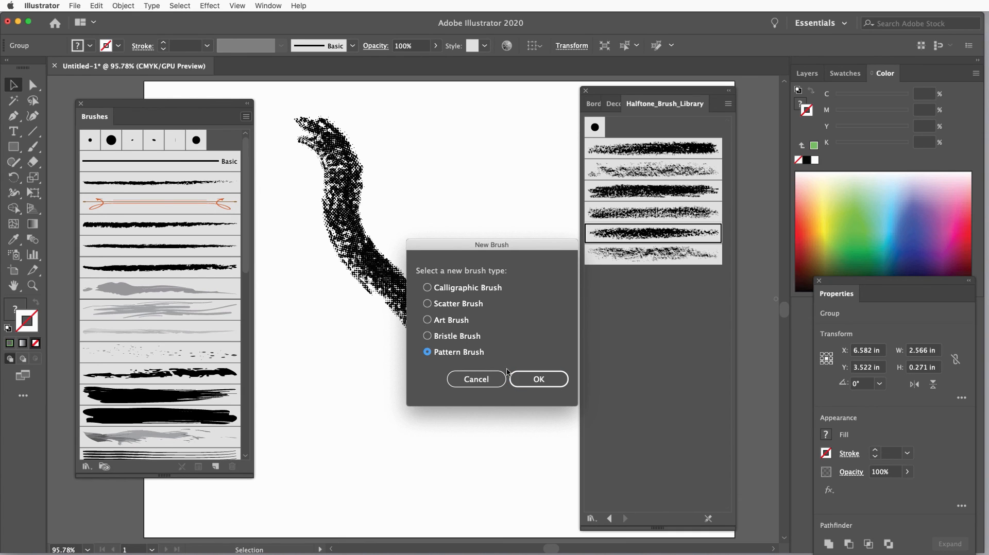
left_click(536, 380)
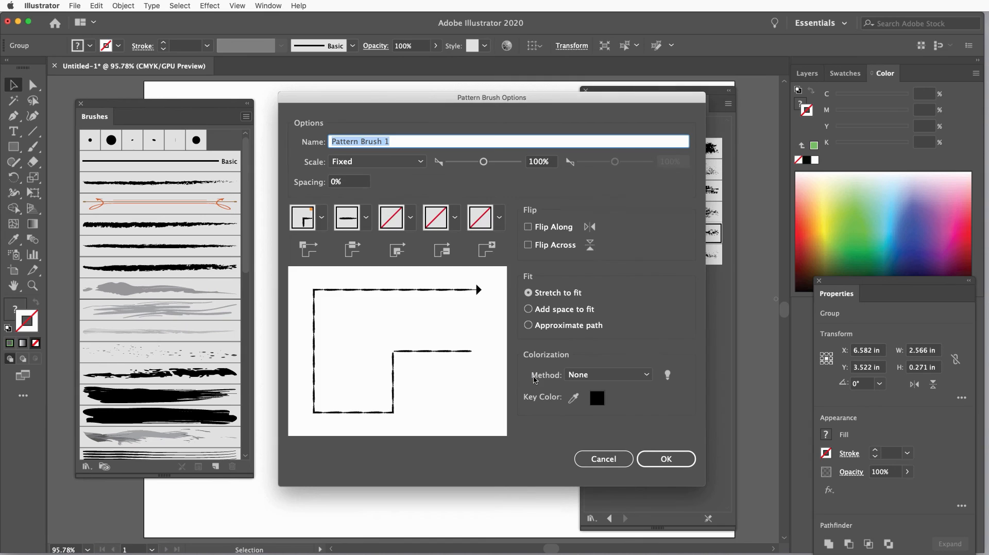
left_click(638, 379)
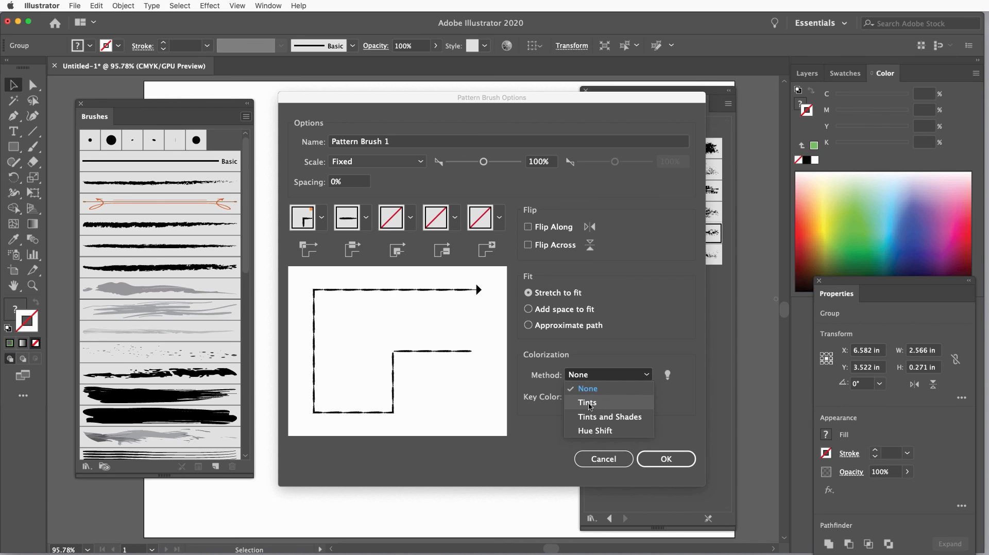
left_click(590, 407)
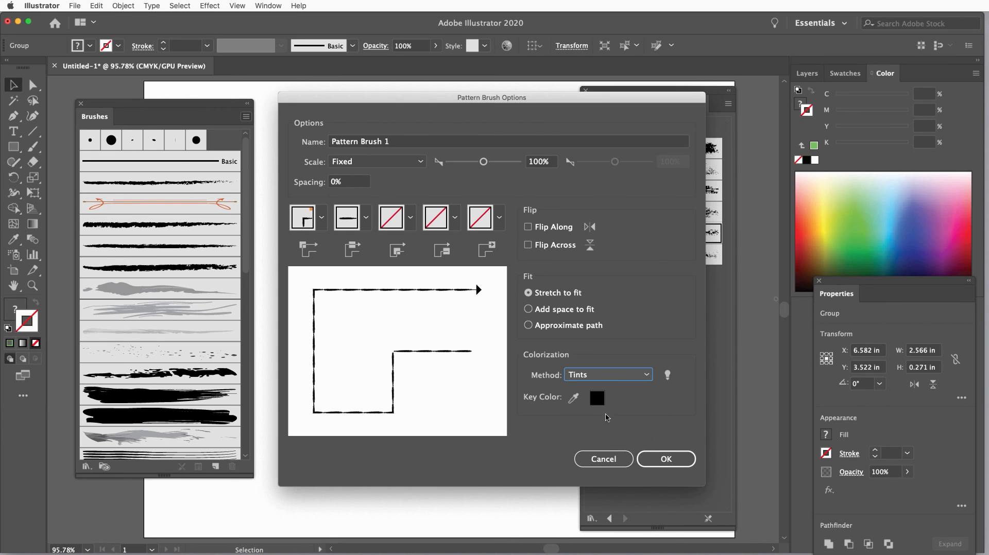
left_click(667, 459)
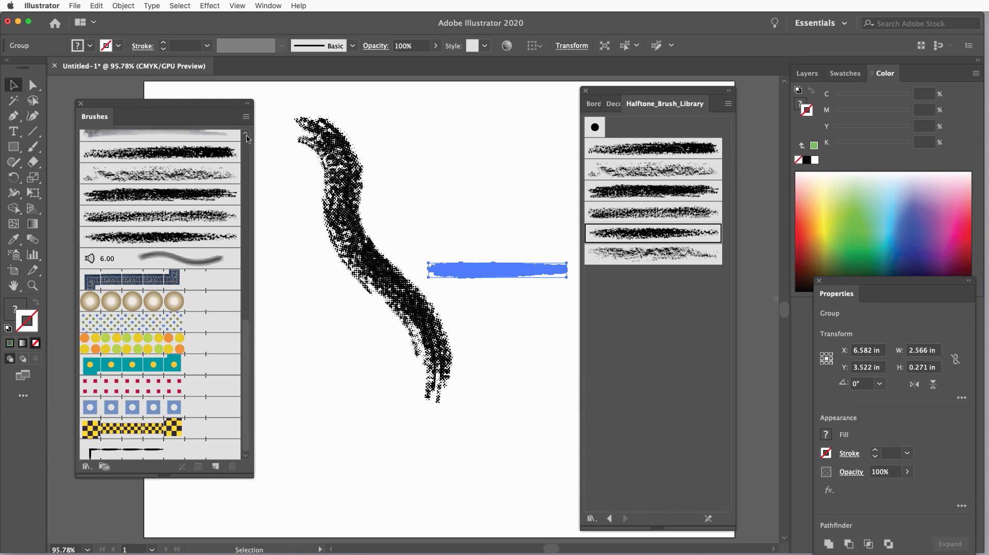
Draw an open curved path with four smooth anchor points around the lower side of the S-shaped stroke, using the Pen tool
left_click(142, 453)
left_click_drag(142, 452, 165, 453)
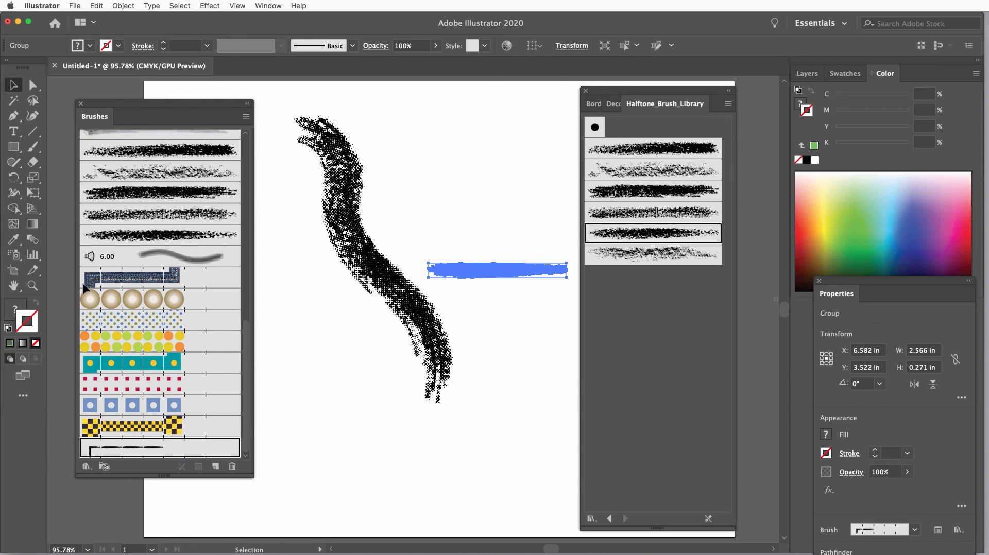
left_click(13, 117)
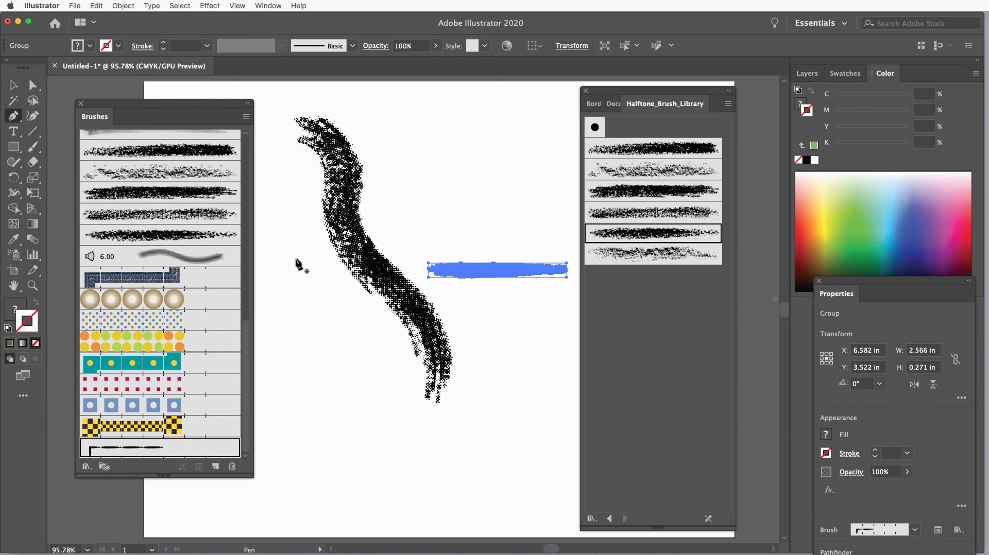
left_click_drag(279, 257, 302, 278)
left_click_drag(299, 328, 295, 366)
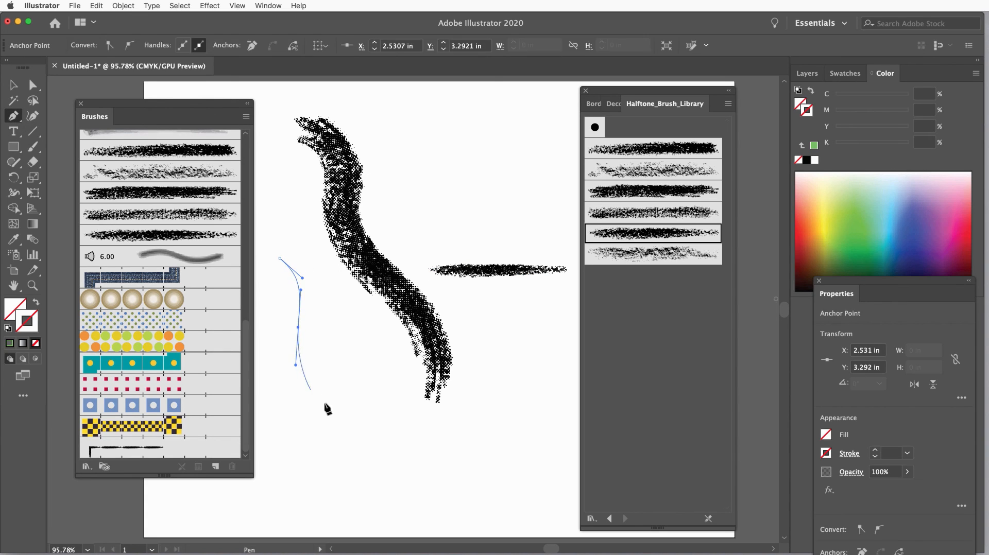
left_click_drag(337, 414, 368, 424)
left_click_drag(438, 451, 465, 486)
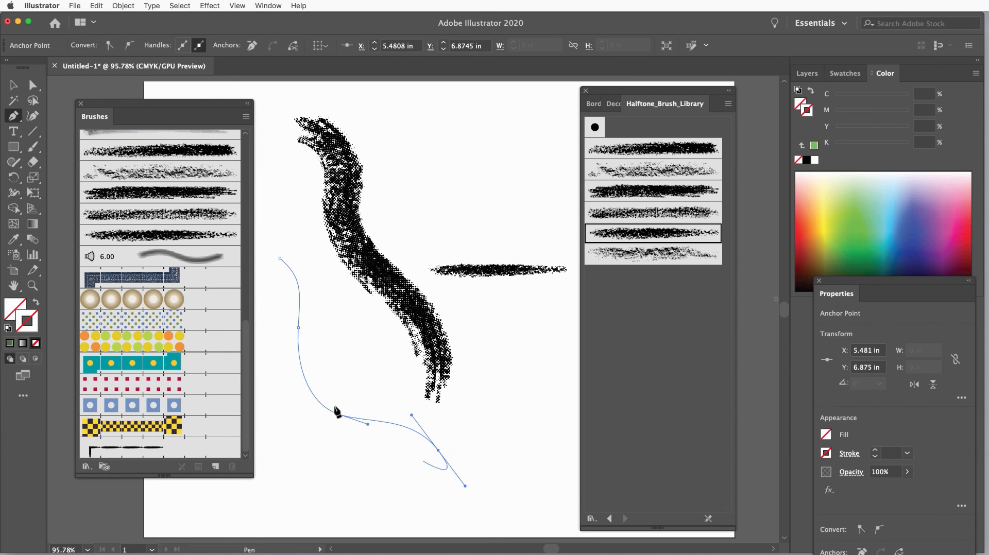
Apply the new halftone pattern brush to the pen path and extend it with two more curved segments up to the artboard's top
left_click(153, 451)
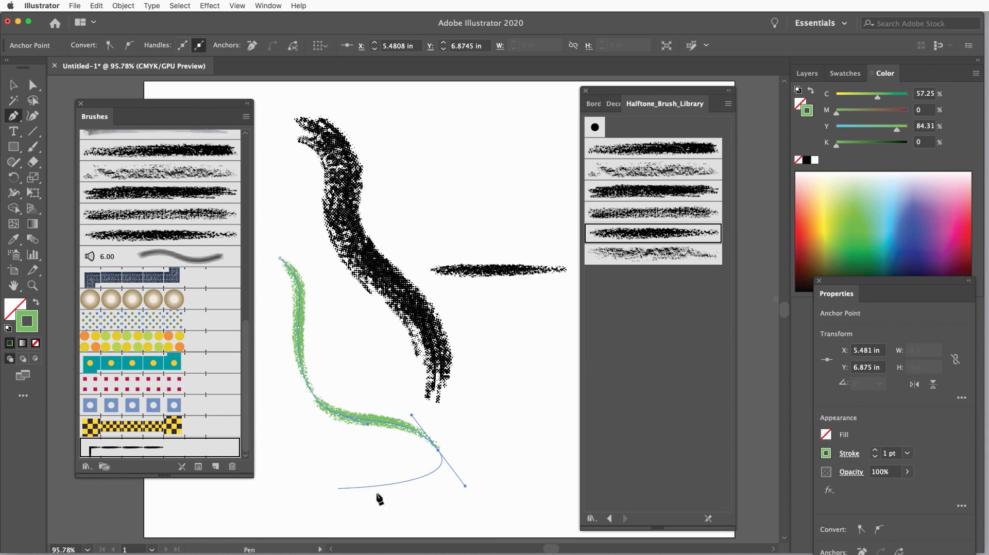
left_click_drag(532, 397, 510, 327)
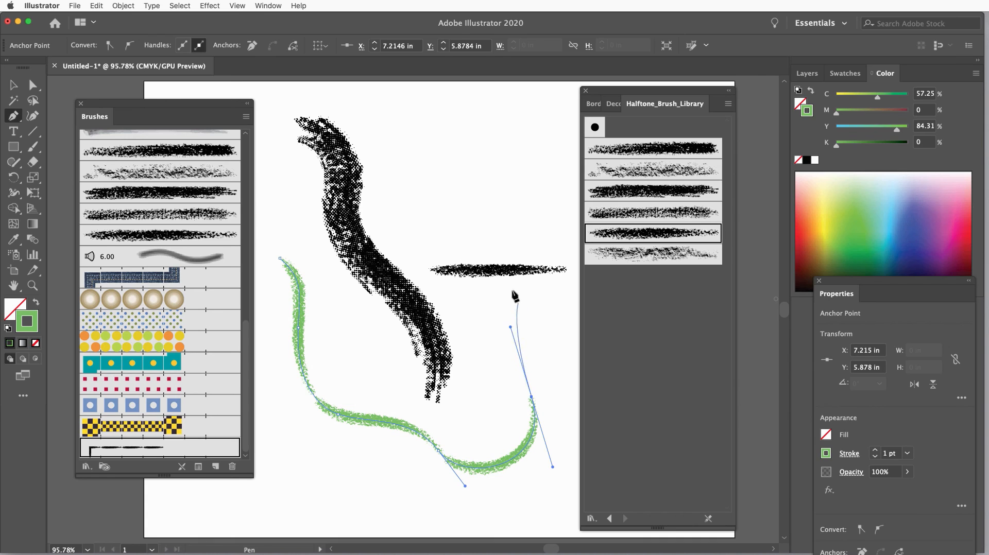
left_click_drag(506, 160, 555, 92)
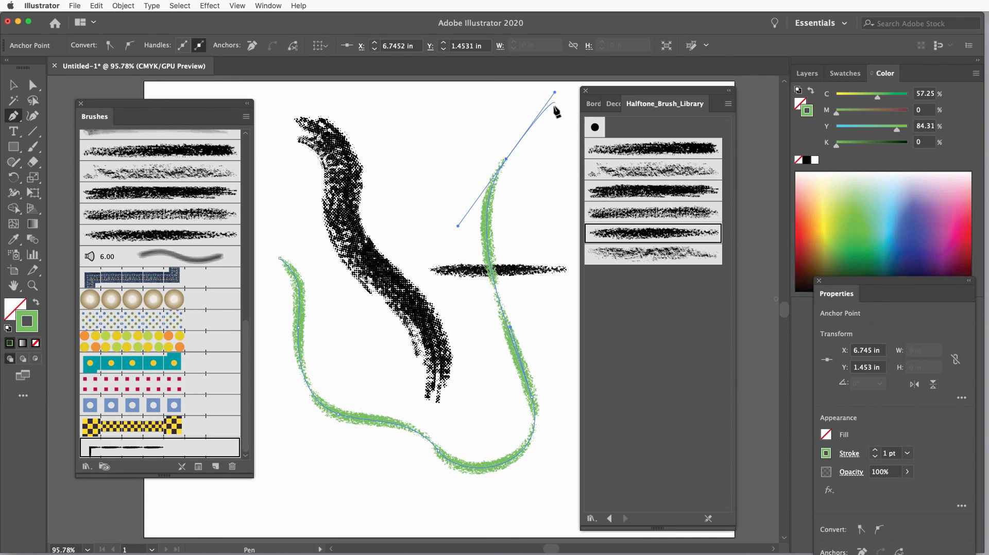
Try light blue and dark blue stroke colors on the pen path, and undo until the path is removed
left_click(886, 208)
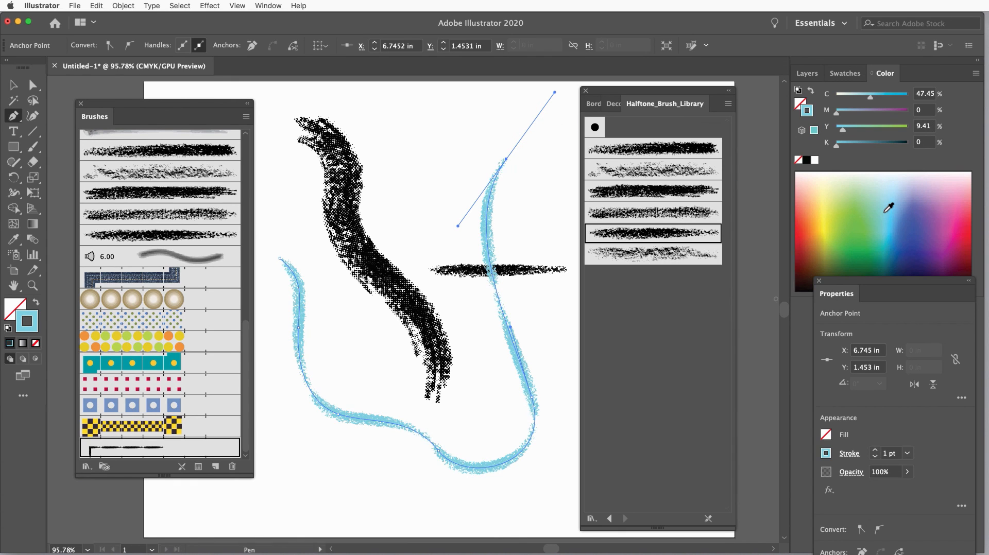
left_click(921, 235)
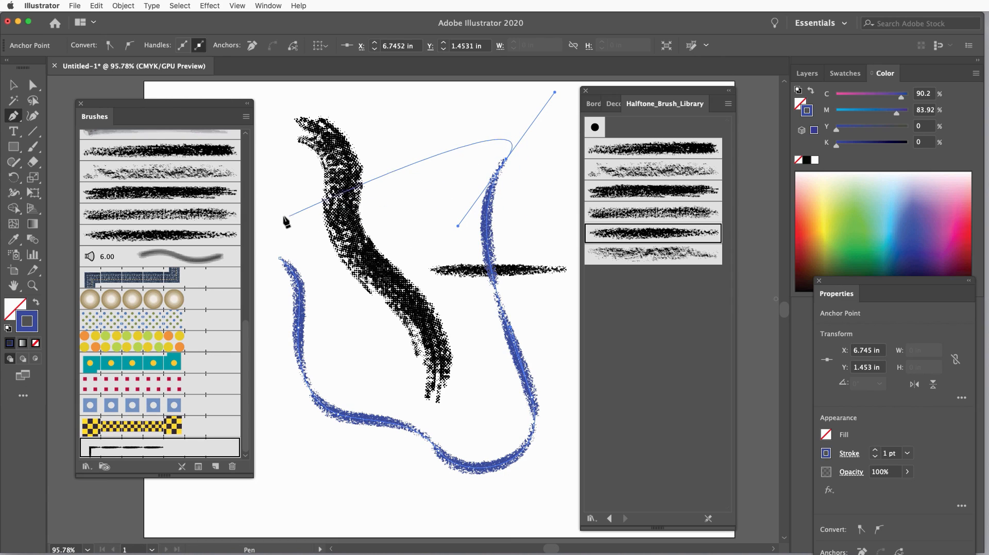
key("super+z")
key("super+z")
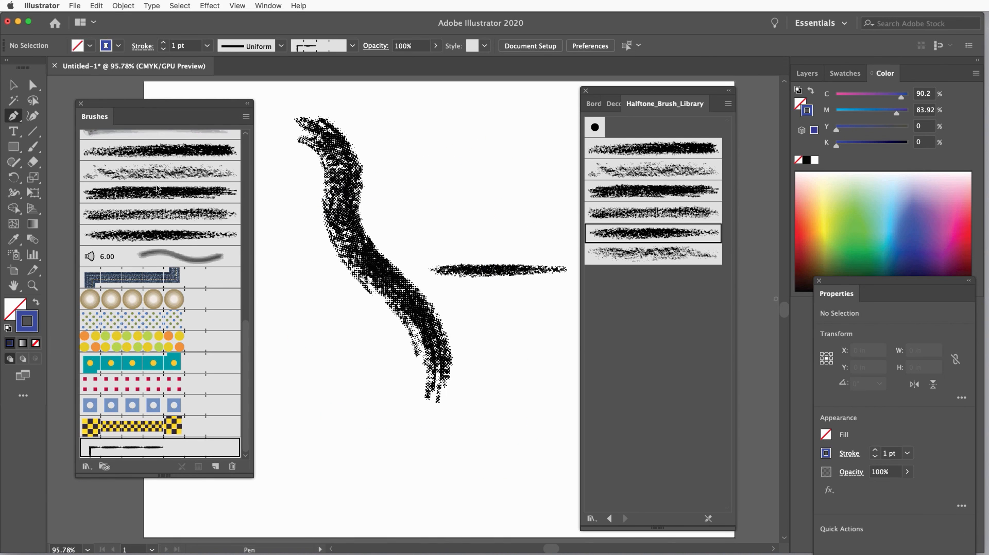
Create an art brush named Halftone art brush from the horizontal halftone artwork, with the colorization method Tints
left_click(13, 85)
left_click(491, 271)
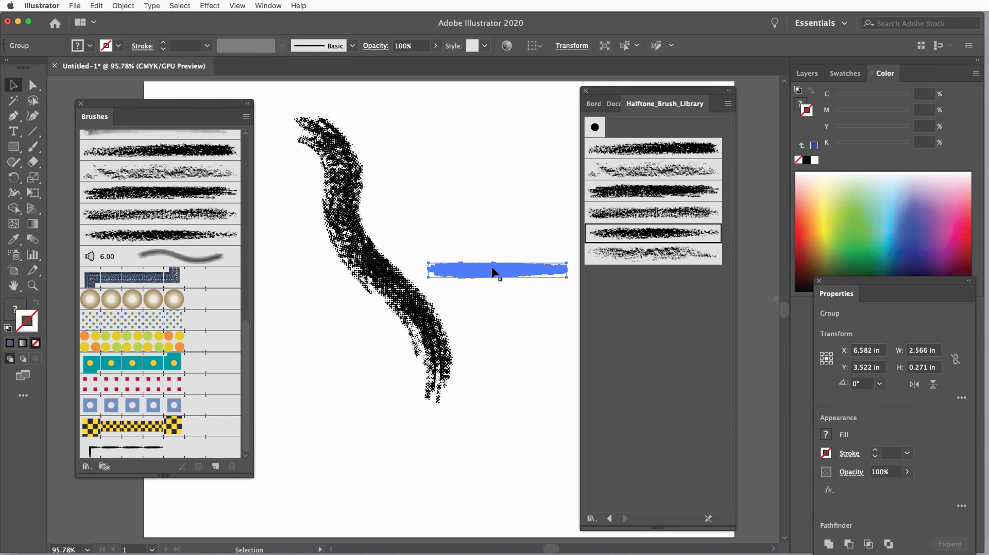
mouse_move(491, 271)
left_mouse_down()
mouse_move(278, 268)
mouse_move(175, 244)
mouse_move(175, 253)
left_mouse_up()
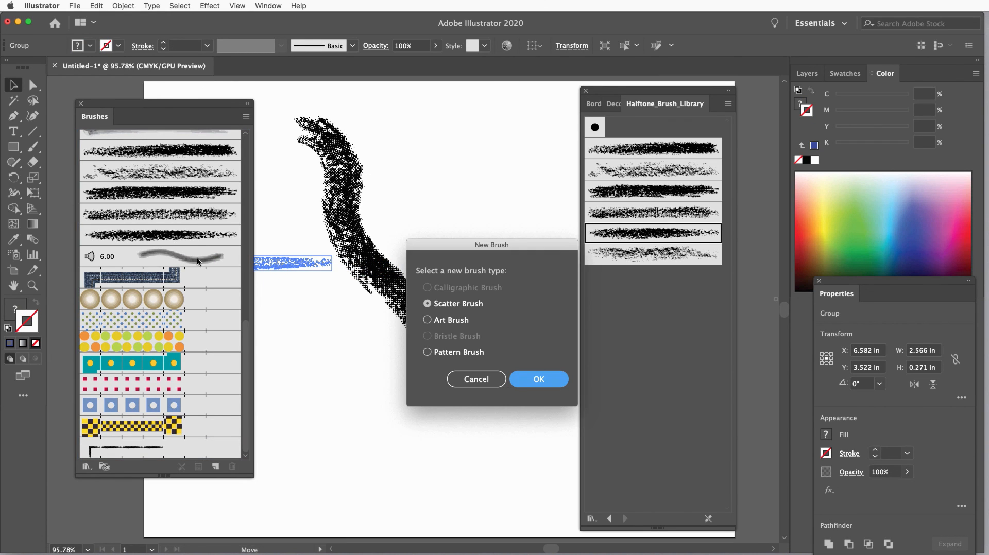
left_click(427, 320)
left_click(542, 383)
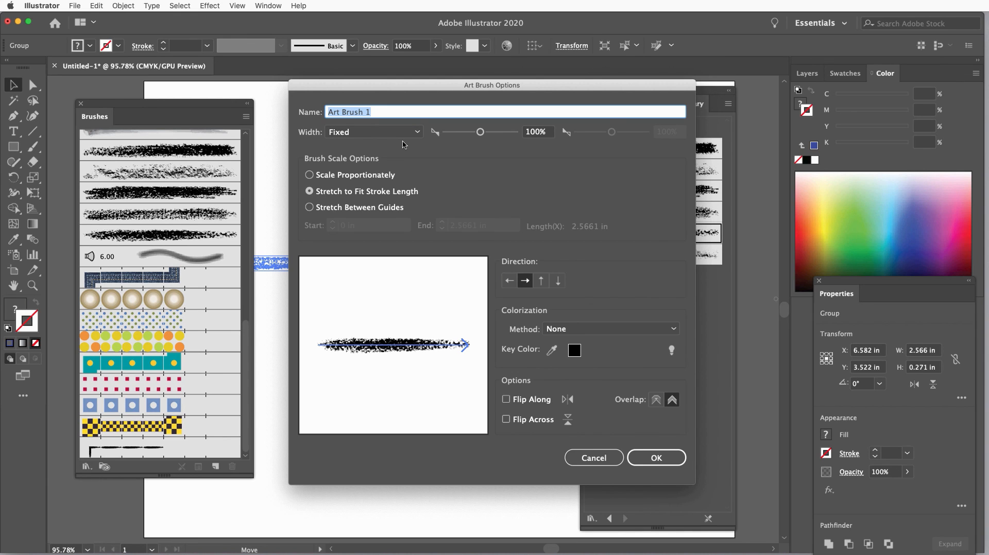
type("Halftone a")
left_click(608, 329)
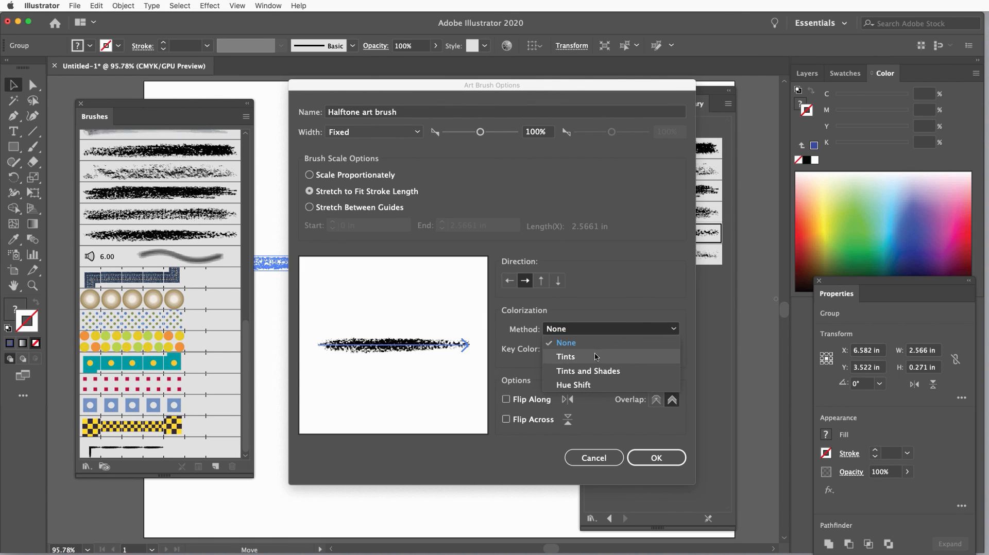
left_click(626, 350)
left_click(648, 454)
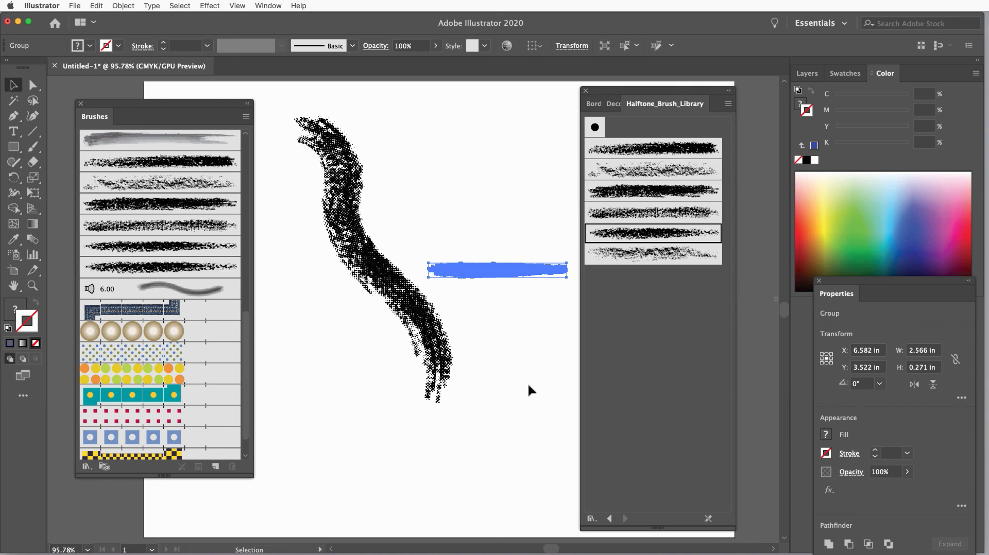
Delete the S-shaped stroke and move the halftone artwork to the bottom of the artboard, at X 6.402 in, Y 7.78 in
left_click(30, 150)
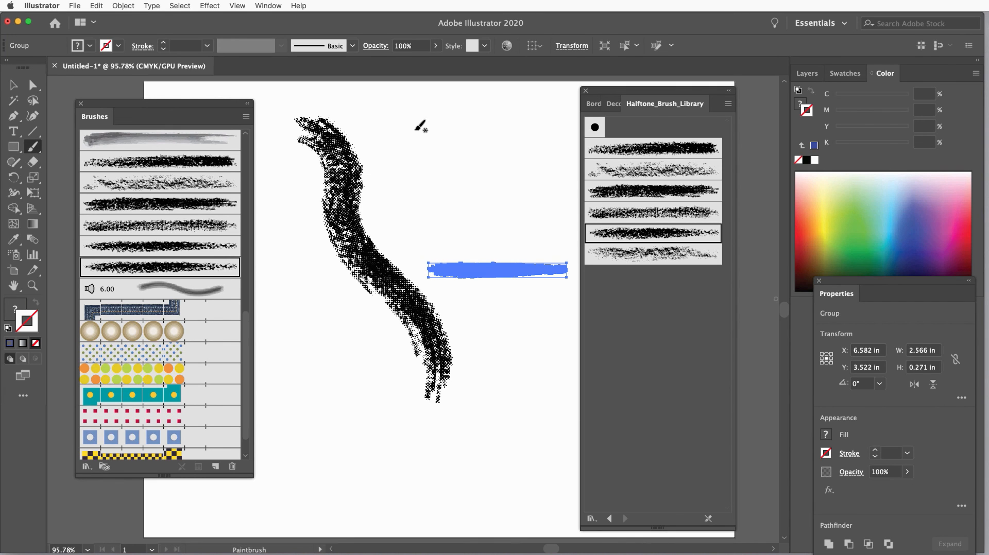
left_click(13, 86)
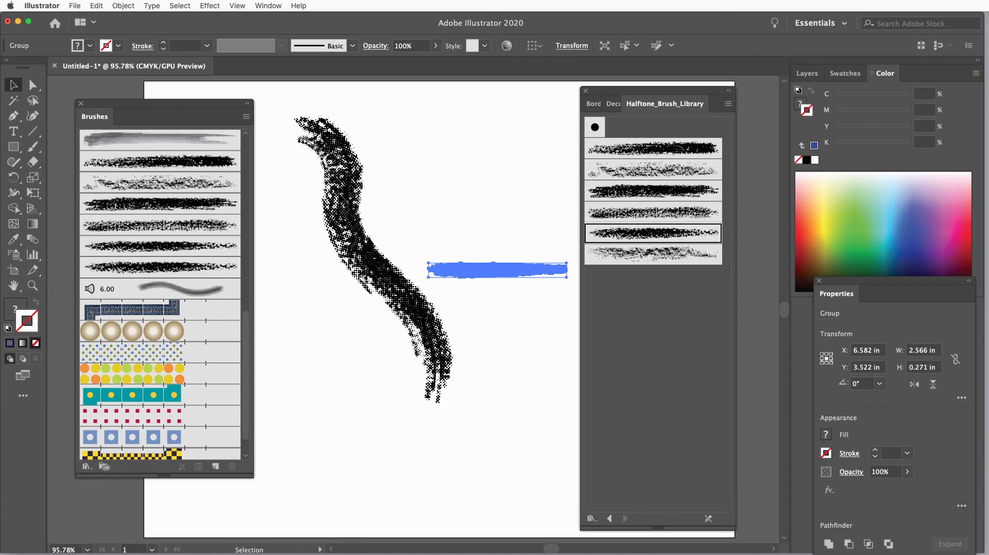
left_click(341, 199)
key("Delete")
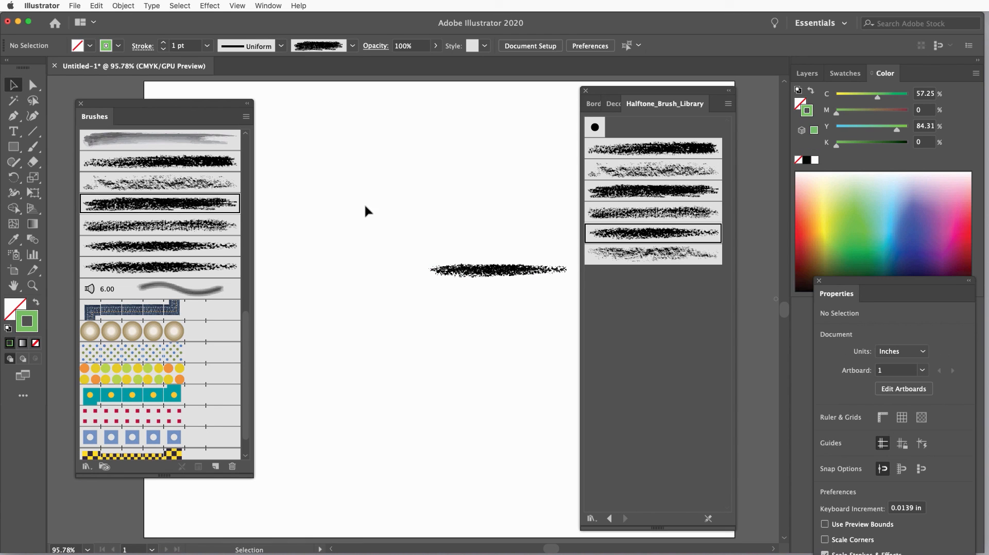
left_click(485, 272)
left_click_drag(484, 272, 475, 501)
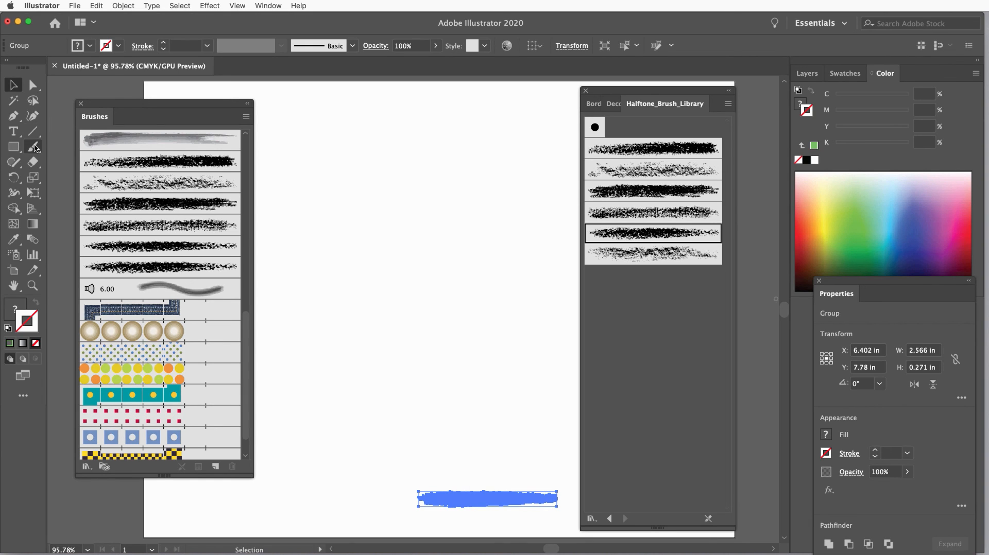
Paint two S-shaped strokes, about 3.4 by 5.1 in with the halftone pattern brush and 3.3 by 4.8 in with the Halftone art brush
left_click(33, 147)
mouse_move(476, 109)
left_mouse_down()
mouse_move(501, 132)
mouse_move(494, 154)
mouse_move(368, 222)
mouse_move(352, 255)
mouse_move(356, 354)
mouse_move(317, 386)
left_mouse_up()
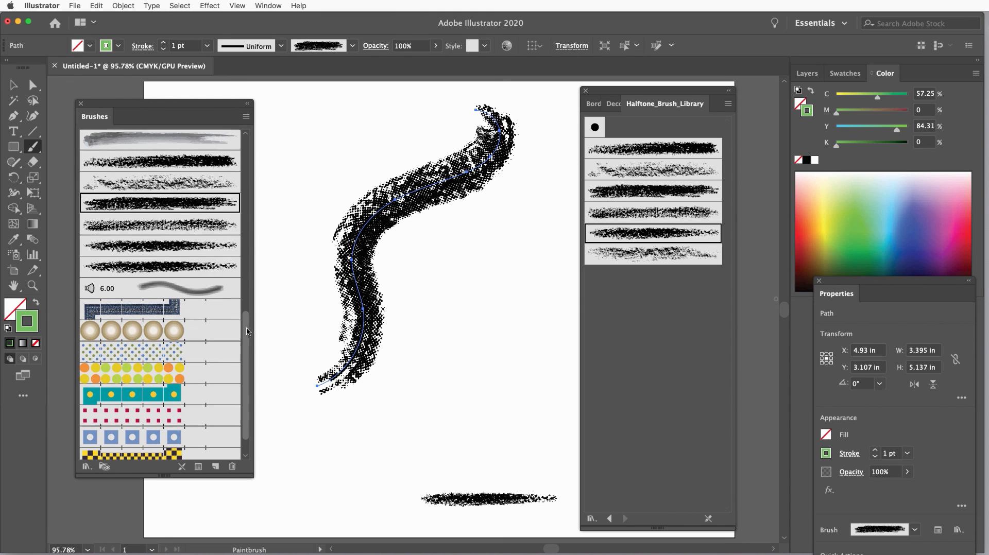
scroll(250, 328, "down", 3)
left_click(190, 451)
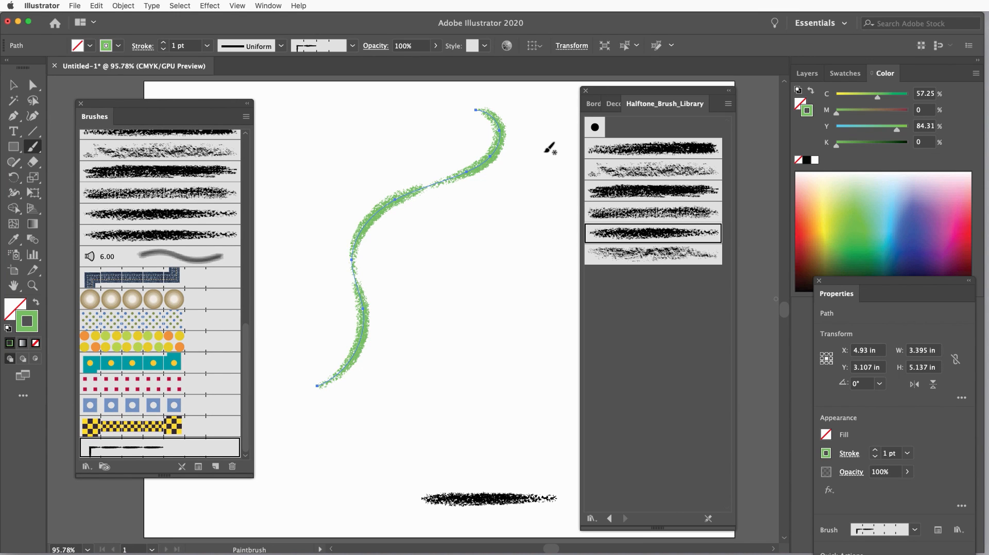
mouse_move(545, 152)
left_mouse_down()
mouse_move(526, 196)
mouse_move(440, 243)
mouse_move(424, 340)
mouse_move(369, 411)
left_mouse_up()
left_click(198, 238)
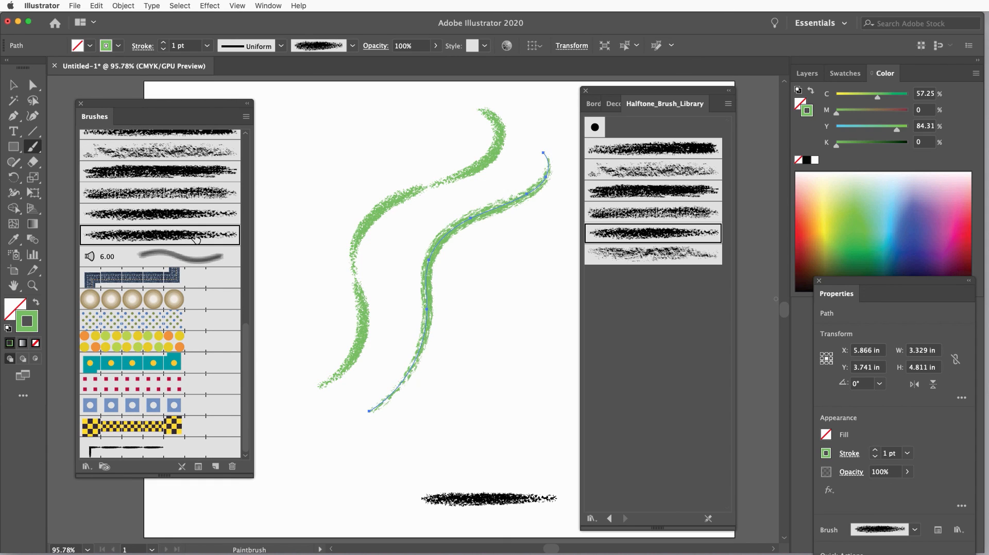